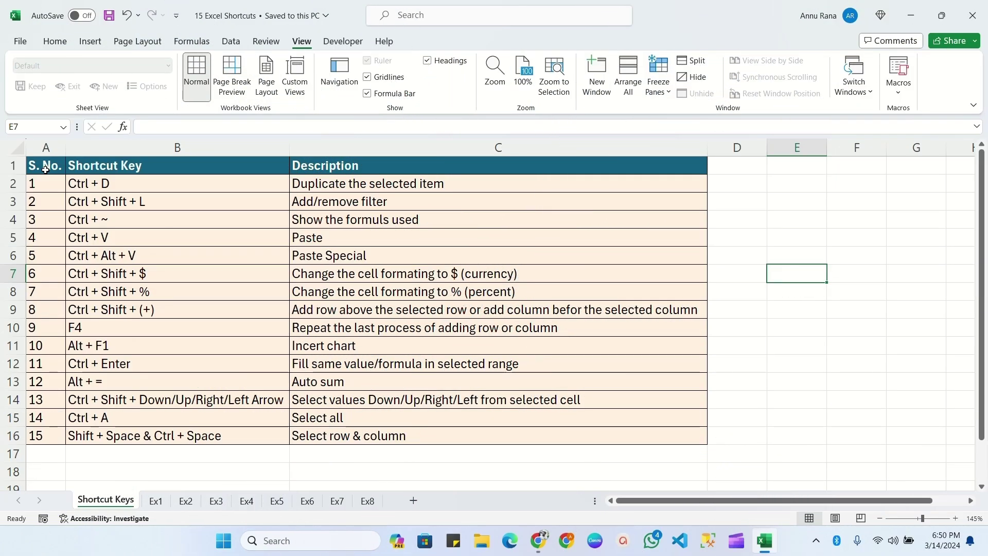
# Look over the list of shortcuts, and the Month, Sales Person and Total Sales table on the Ex1 sheet
pyautogui.moveTo(46, 170)
pyautogui.mouseDown()
pyautogui.moveTo(293, 418)
pyautogui.moveTo(297, 436)
pyautogui.mouseUp()
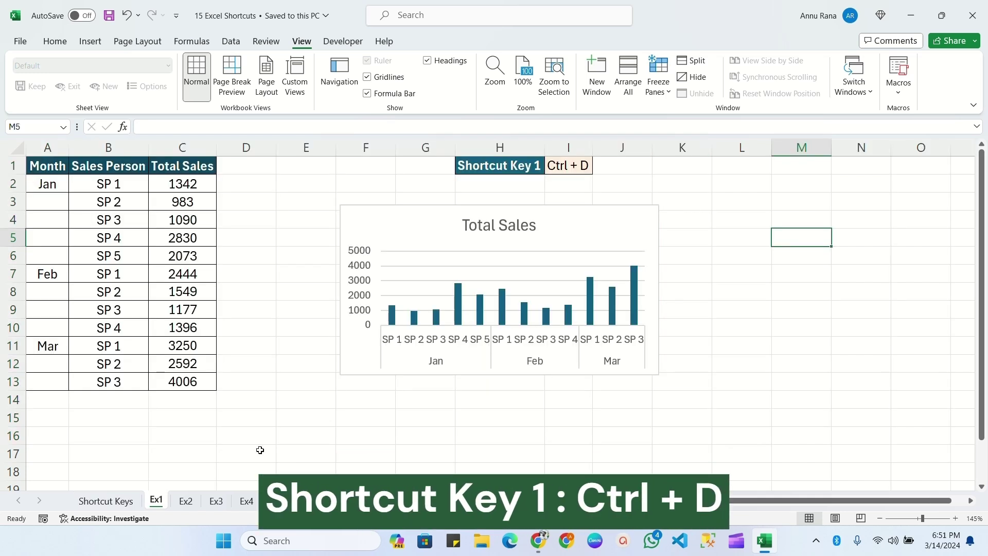
pyautogui.click(570, 165)
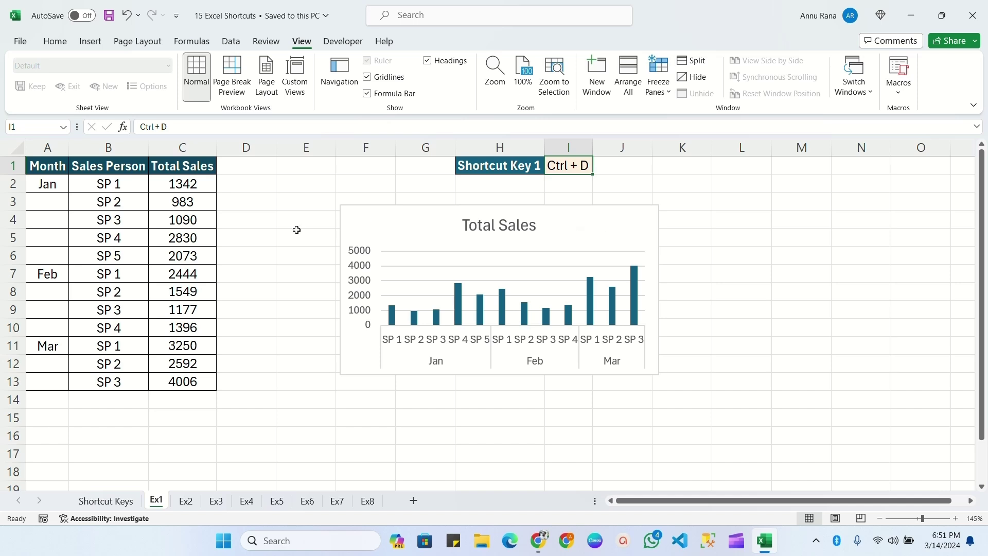
pyautogui.moveTo(43, 170); pyautogui.dragTo(209, 384)
pyautogui.click(64, 205)
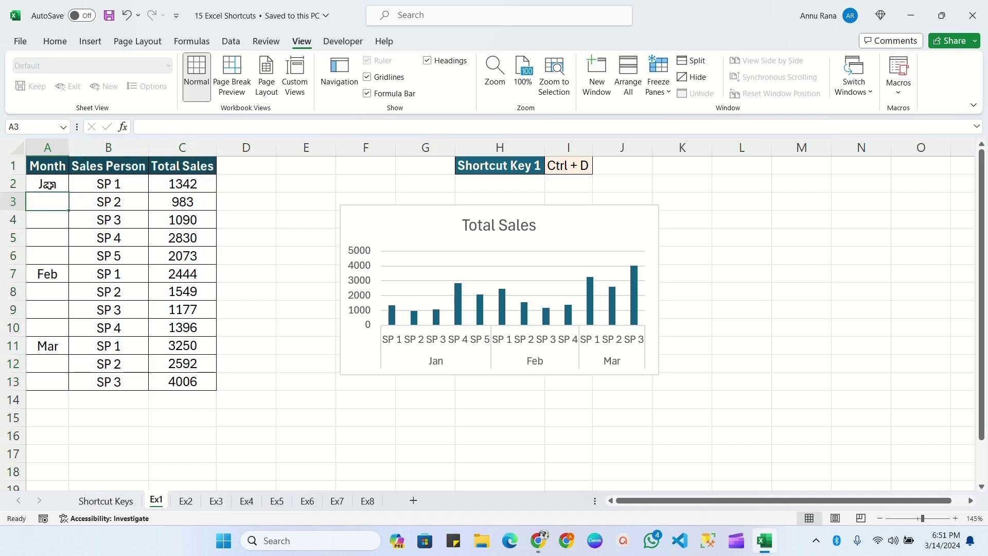
pyautogui.click(51, 167)
pyautogui.click(102, 165)
pyautogui.click(174, 167)
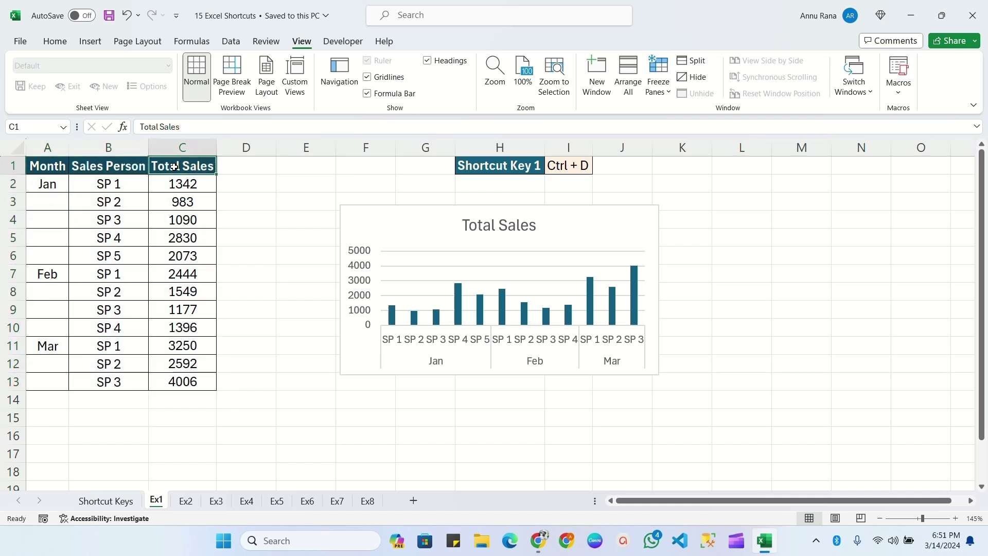
pyautogui.click(44, 184)
pyautogui.click(50, 273)
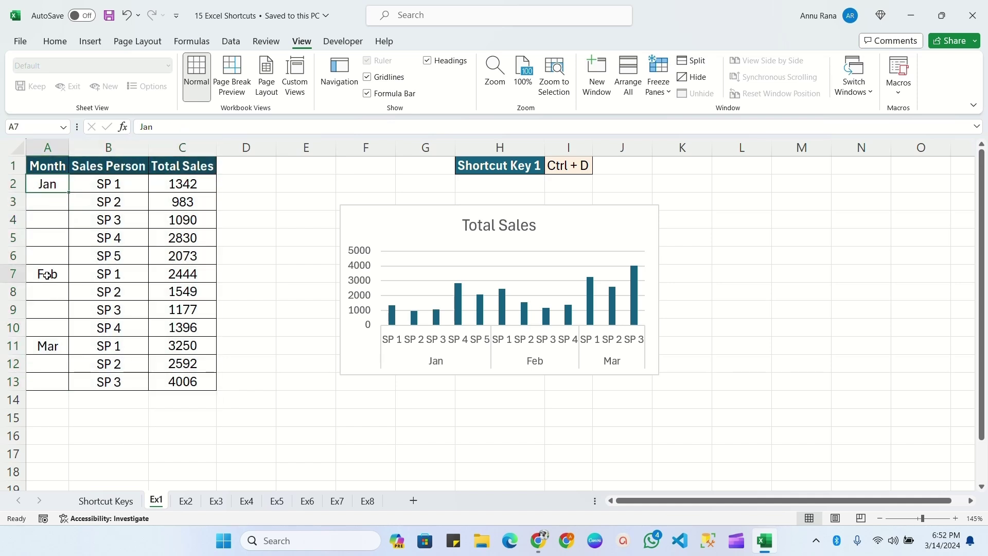
pyautogui.click(48, 346)
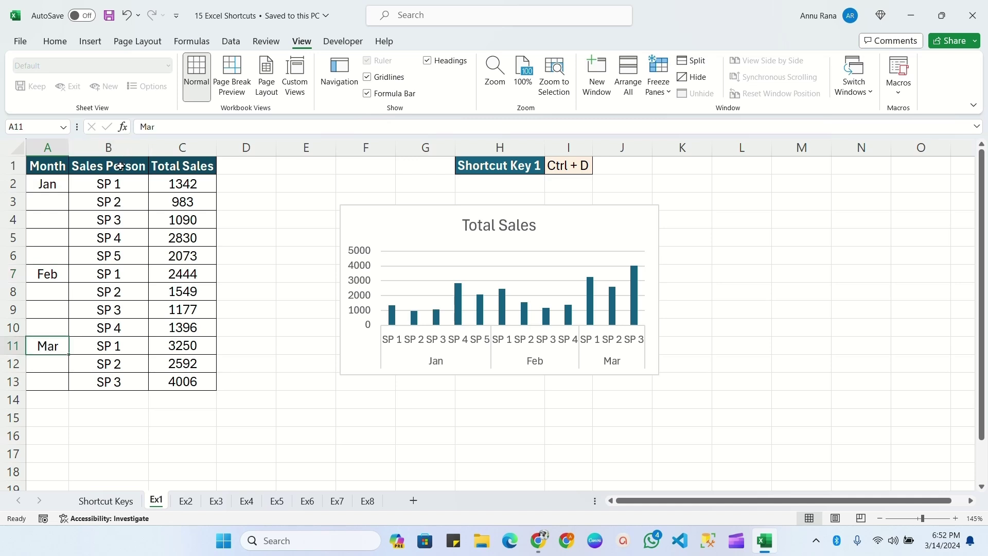
pyautogui.moveTo(122, 182); pyautogui.dragTo(112, 382)
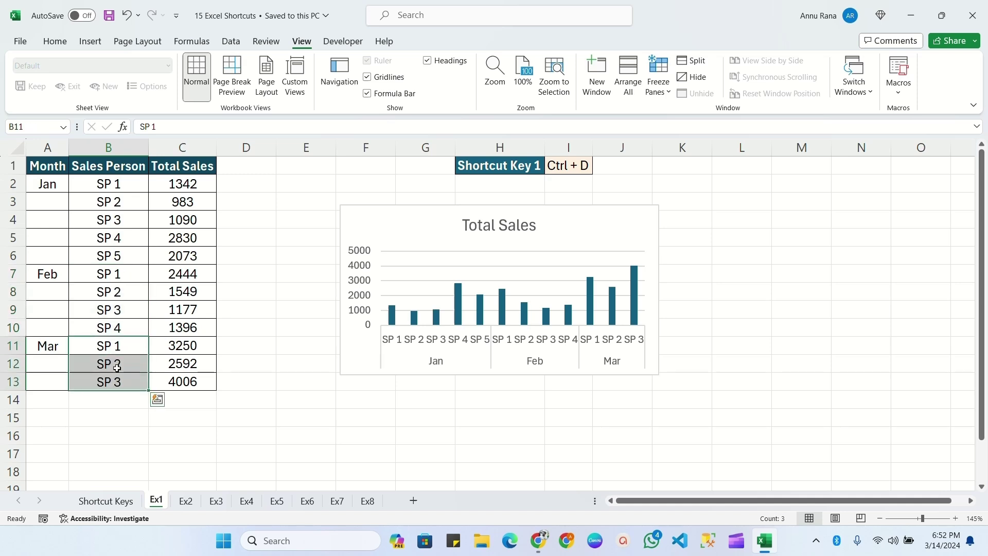
# Fill Jan down through the blank Month cells in the range A2:A6
pyautogui.click(50, 198)
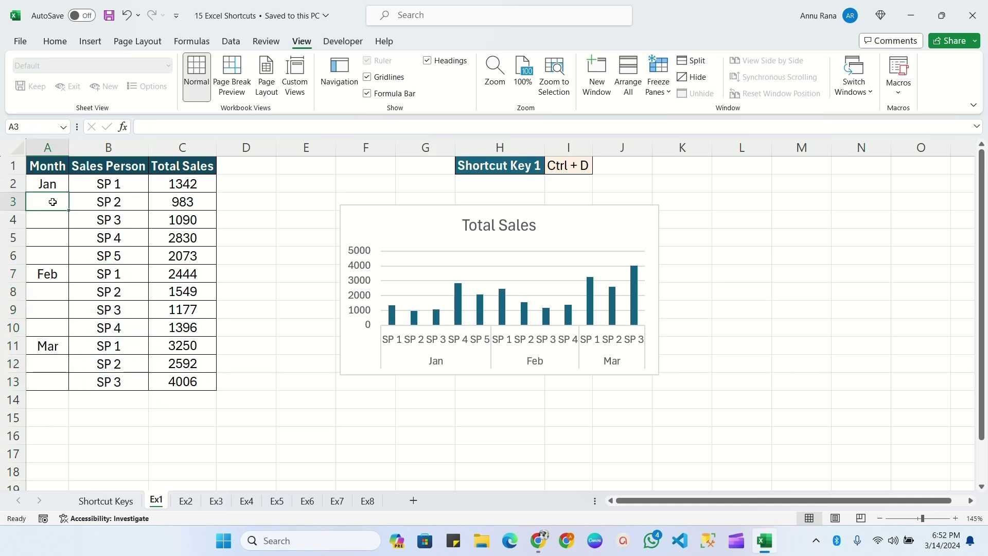
pyautogui.moveTo(53, 201); pyautogui.dragTo(52, 259)
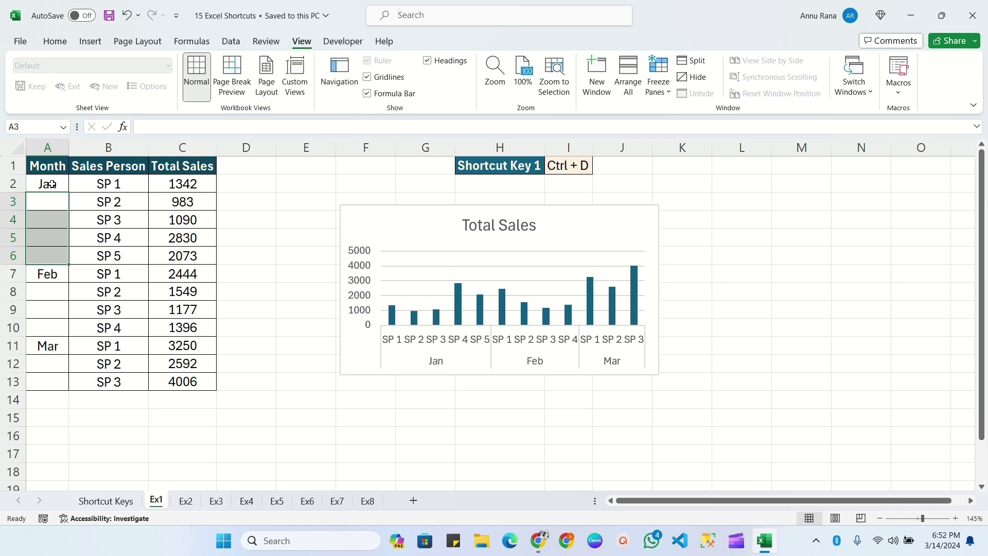
pyautogui.click(105, 197)
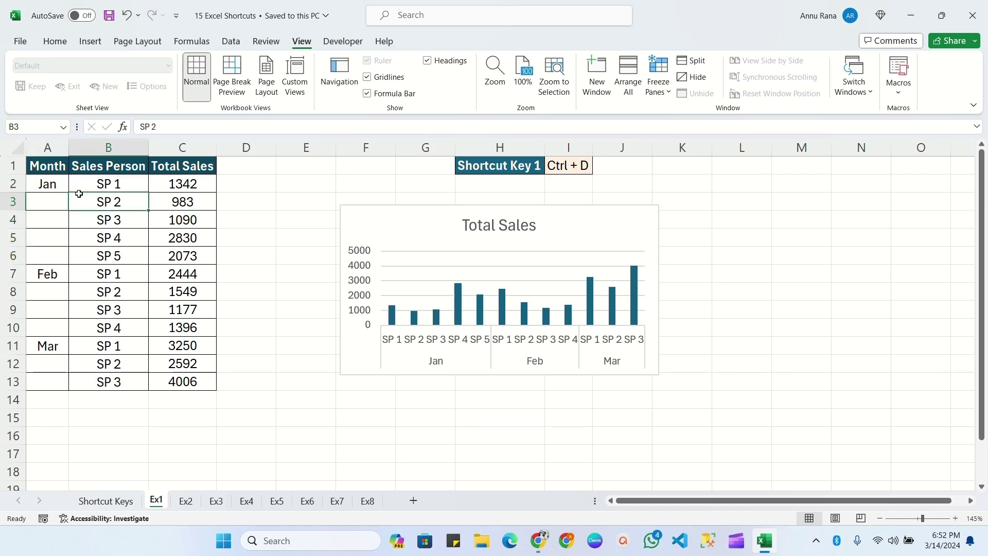
pyautogui.moveTo(51, 183); pyautogui.dragTo(56, 248)
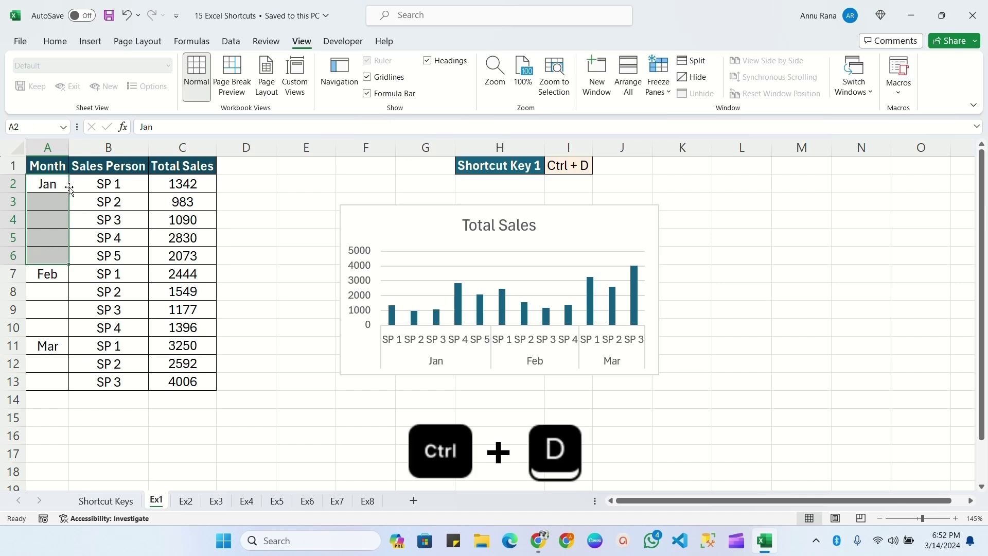
pyautogui.hotkey('ctrl', 'd')
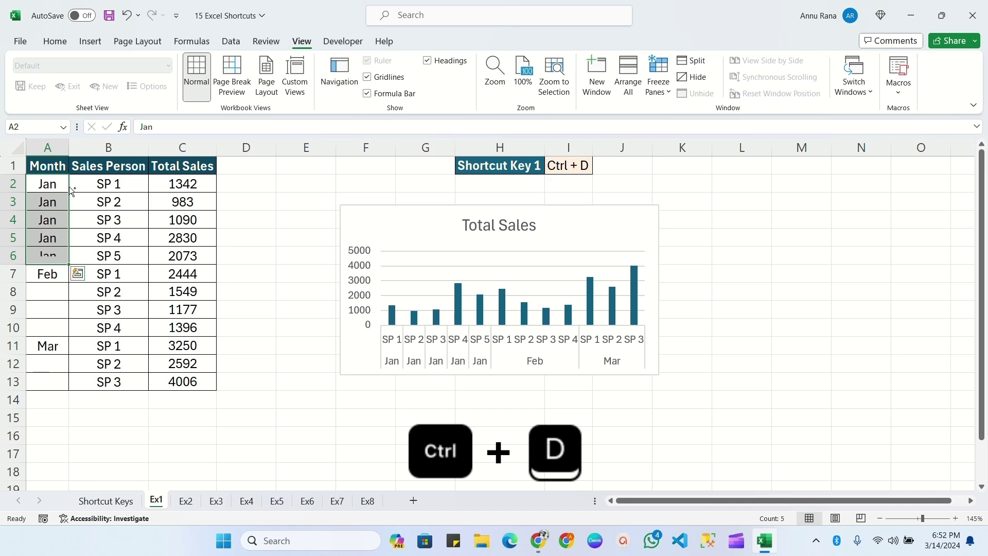
pyautogui.click(44, 206)
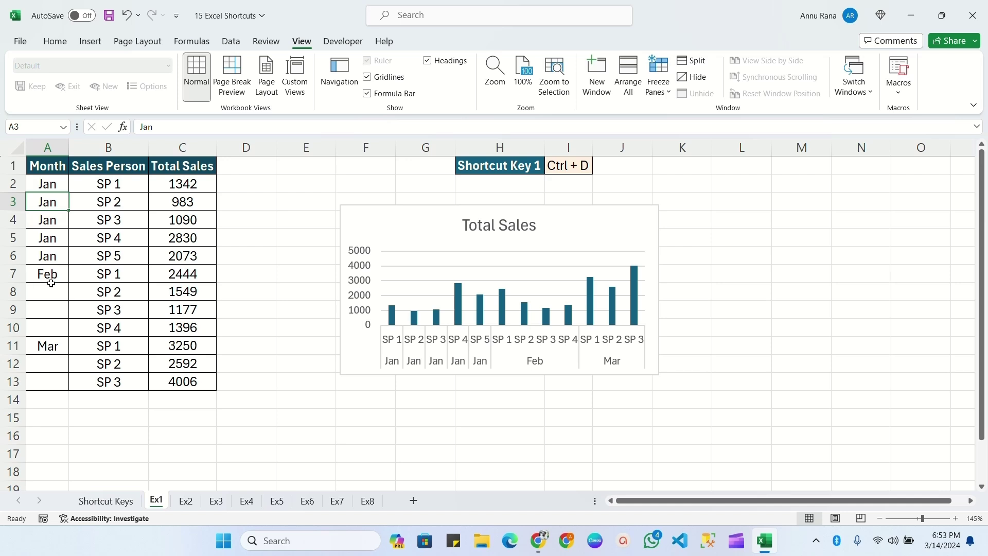
# Fill Feb down through A7:A10 and Mar down through A11:A13 in the Month column
pyautogui.moveTo(51, 274); pyautogui.dragTo(47, 380)
pyautogui.hotkey('ctrl', 'd')
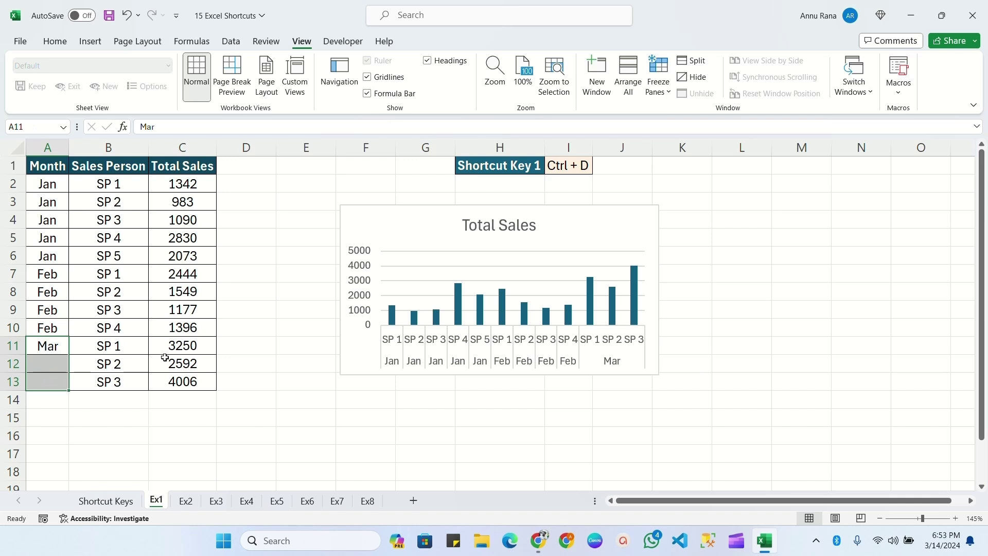
pyautogui.hotkey('ctrl', 'd')
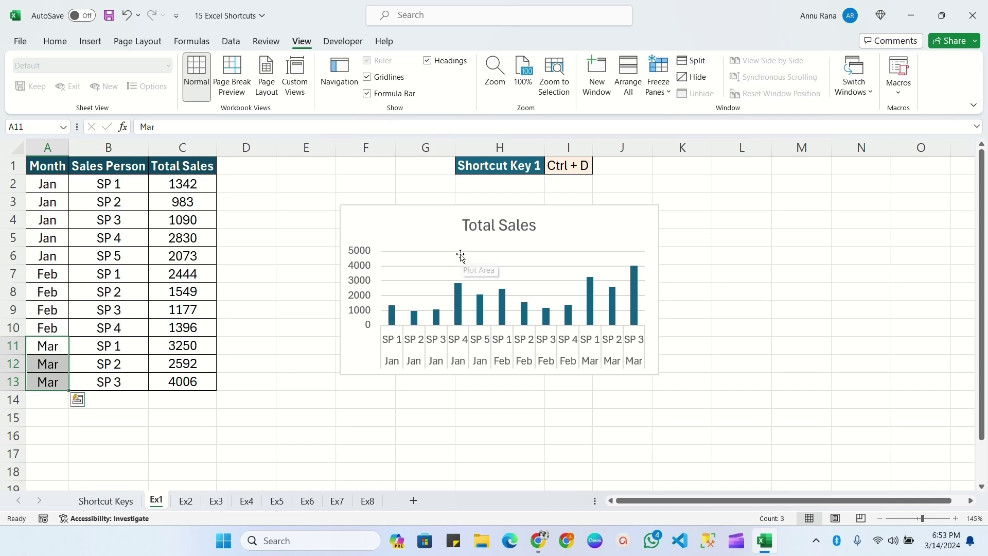
# Move the Total Sales chart closer to the table, duplicate it, and place the copy to the right of the original
pyautogui.moveTo(583, 219); pyautogui.dragTo(523, 210)
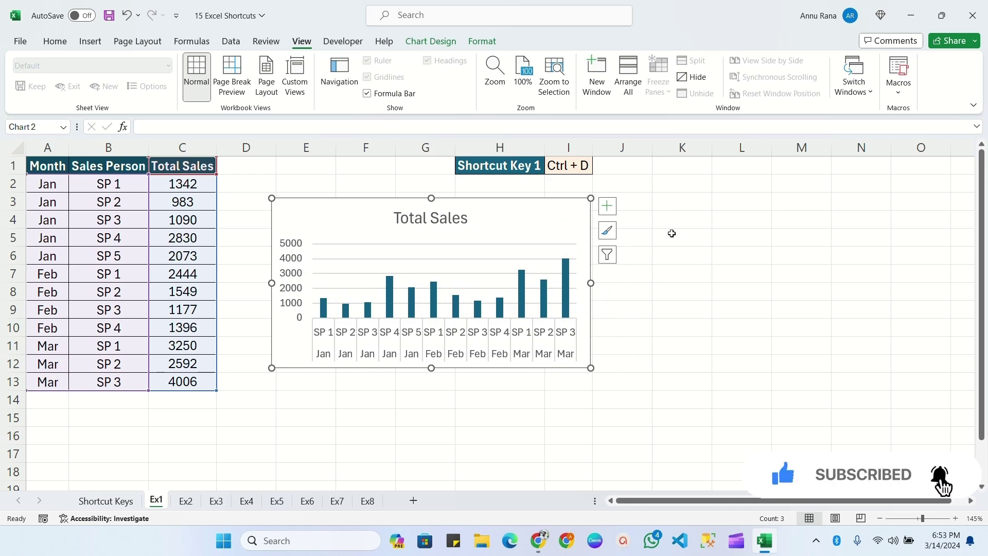
pyautogui.press('Tab')
pyautogui.hotkey('ctrl', 'd')
pyautogui.moveTo(530, 247); pyautogui.dragTo(837, 218)
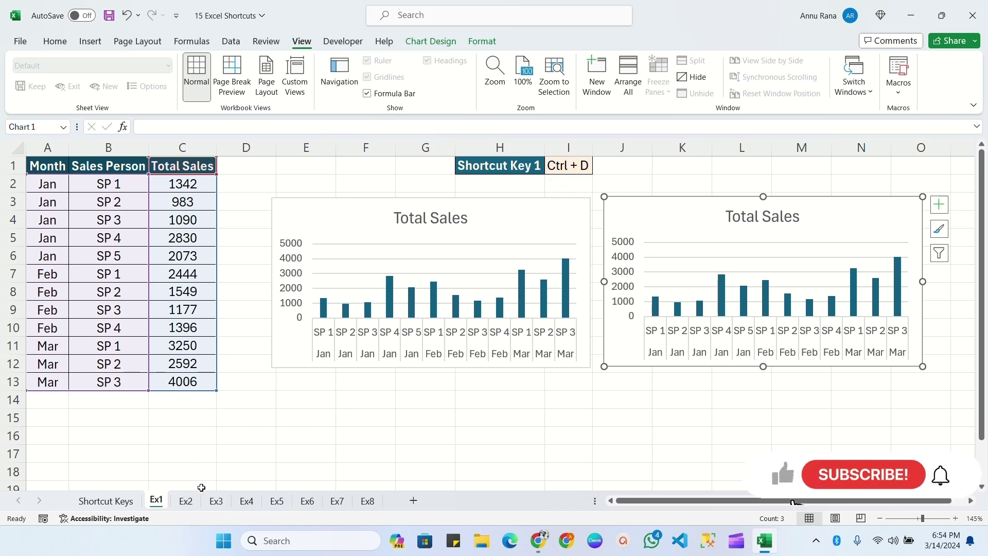
# Switch to the Ex2 sheet and review its list of Shortcut Keys 2 to 5
pyautogui.click(185, 501)
pyautogui.click(565, 292)
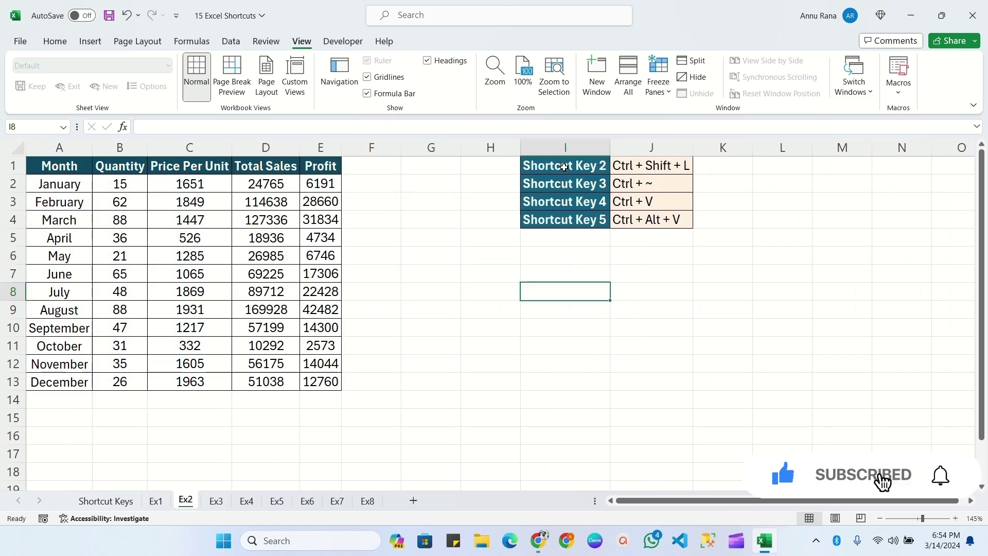
pyautogui.click(557, 170)
pyautogui.moveTo(557, 170); pyautogui.dragTo(559, 219)
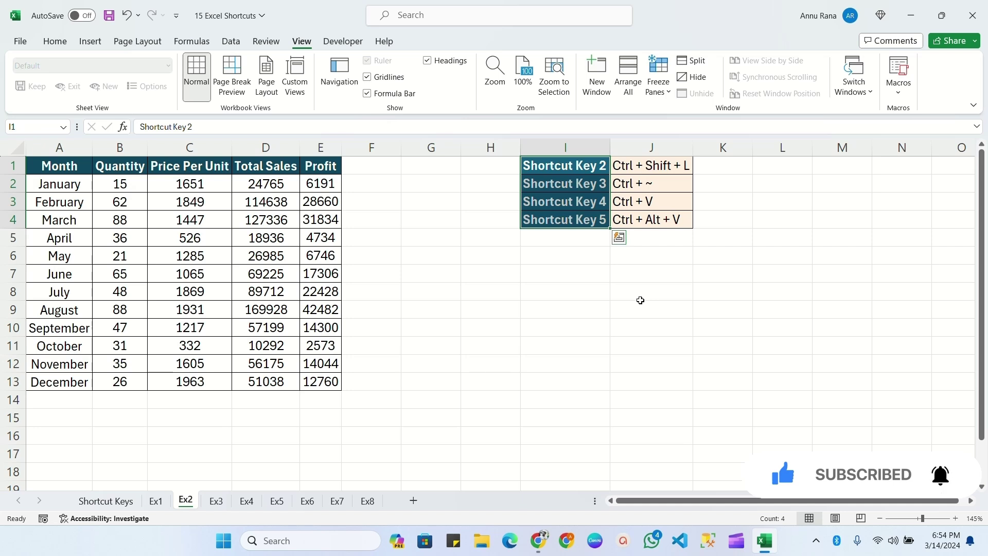
pyautogui.click(645, 165)
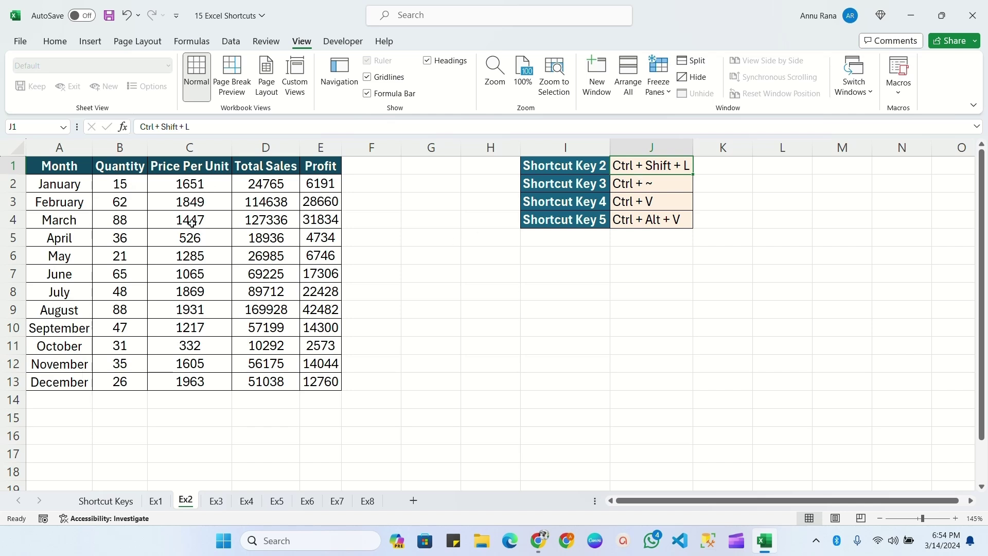
# Add filters to the header row of the monthly sales table and remove them again
pyautogui.click(179, 243)
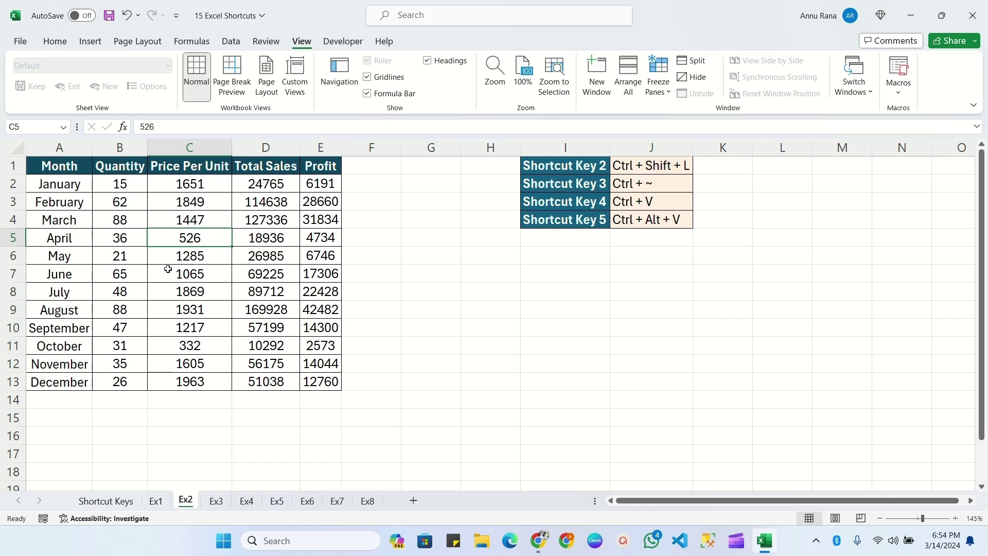
pyautogui.hotkey('ctrl', 'shift', 'l')
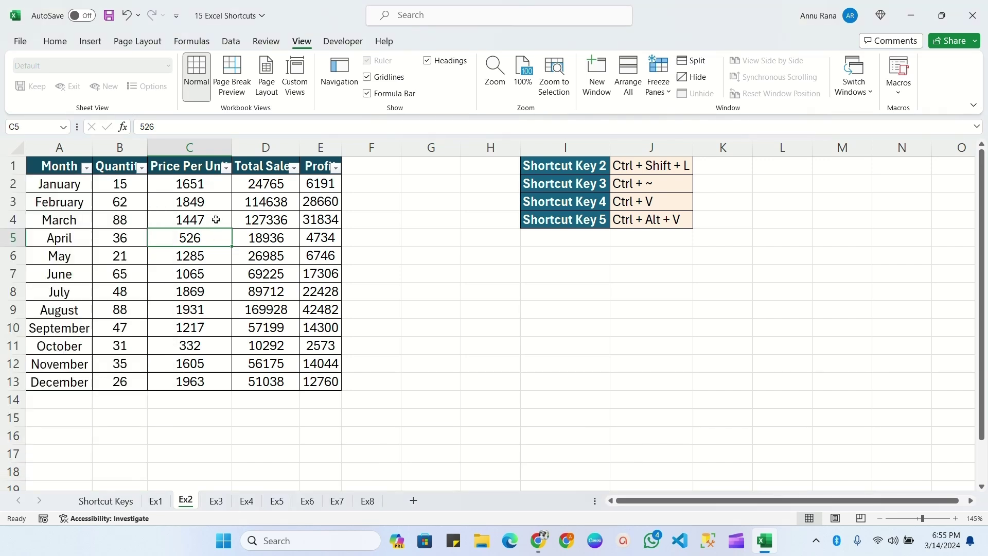
pyautogui.click(212, 200)
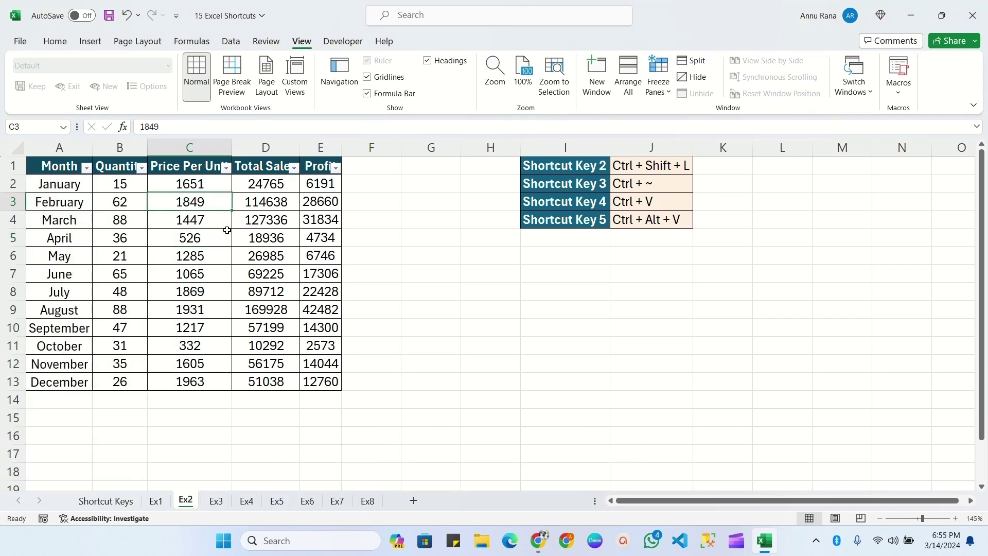
pyautogui.hotkey('ctrl', 'shift', 'l')
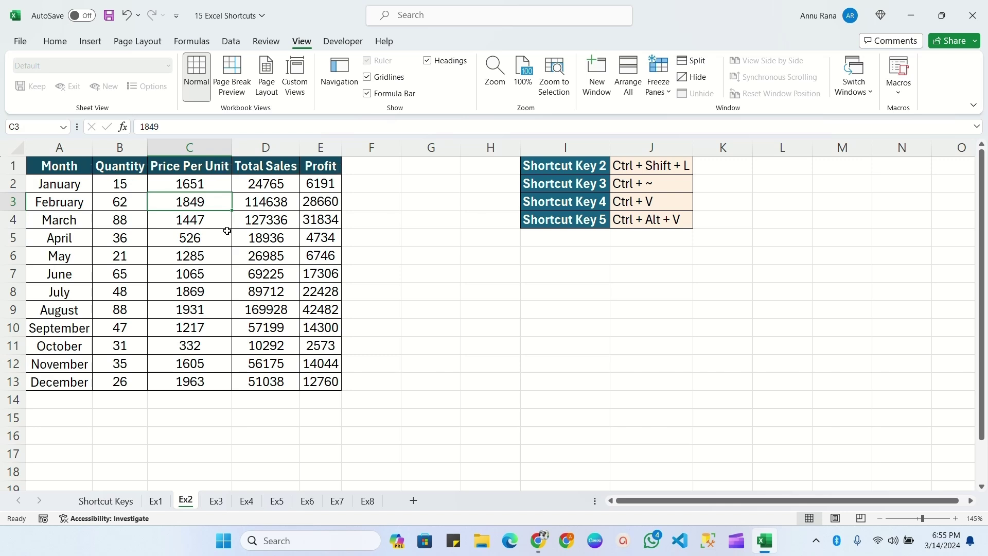
# Show the formulas in the Ex2 sheet's cells to examine them, and return to displaying values
pyautogui.click(593, 184)
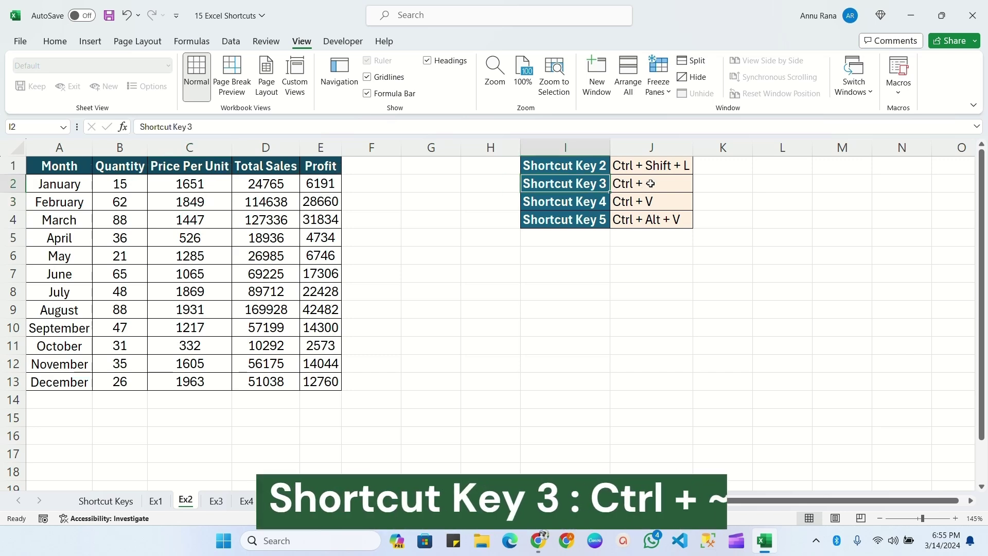
pyautogui.click(669, 184)
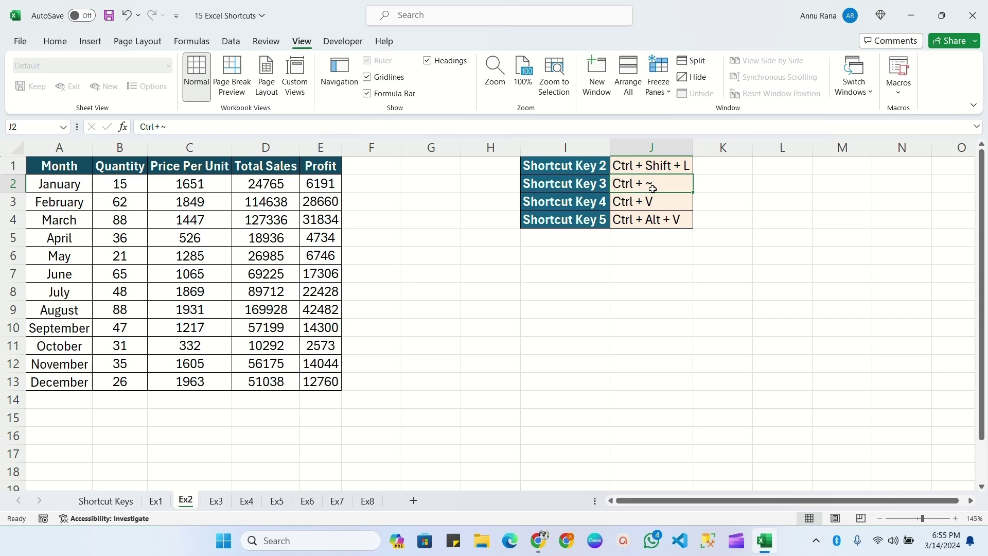
pyautogui.click(419, 324)
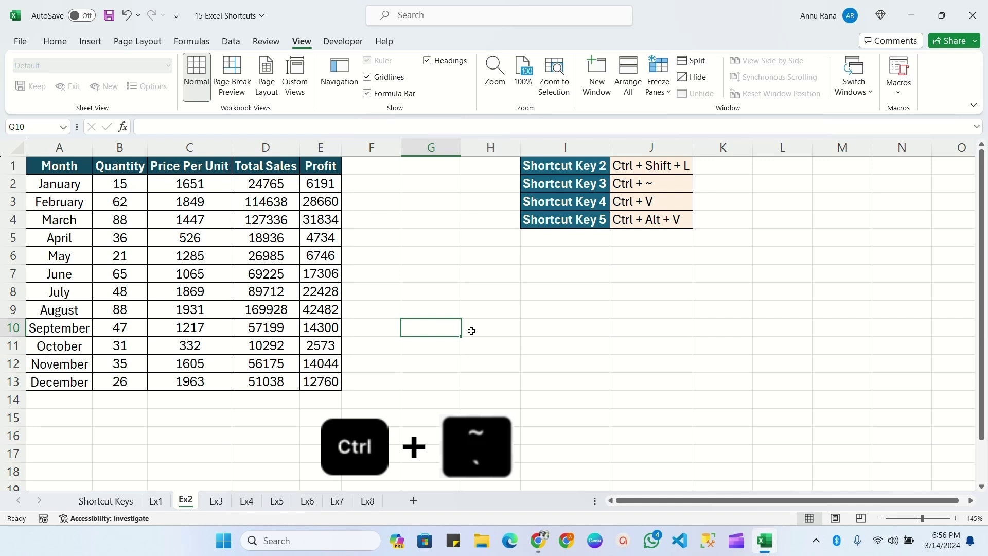
pyautogui.hotkey('ctrl', '`')
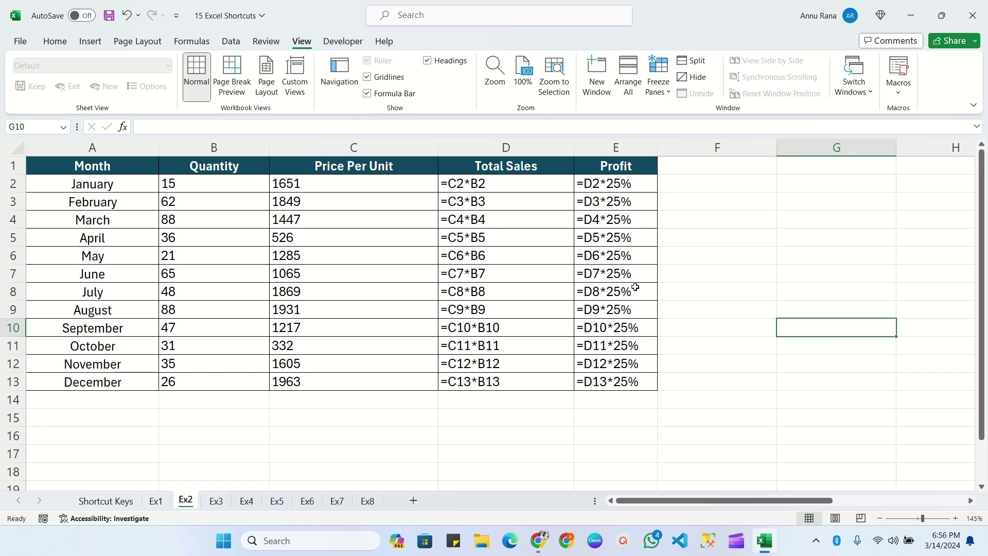
pyautogui.hotkey('ctrl', '`')
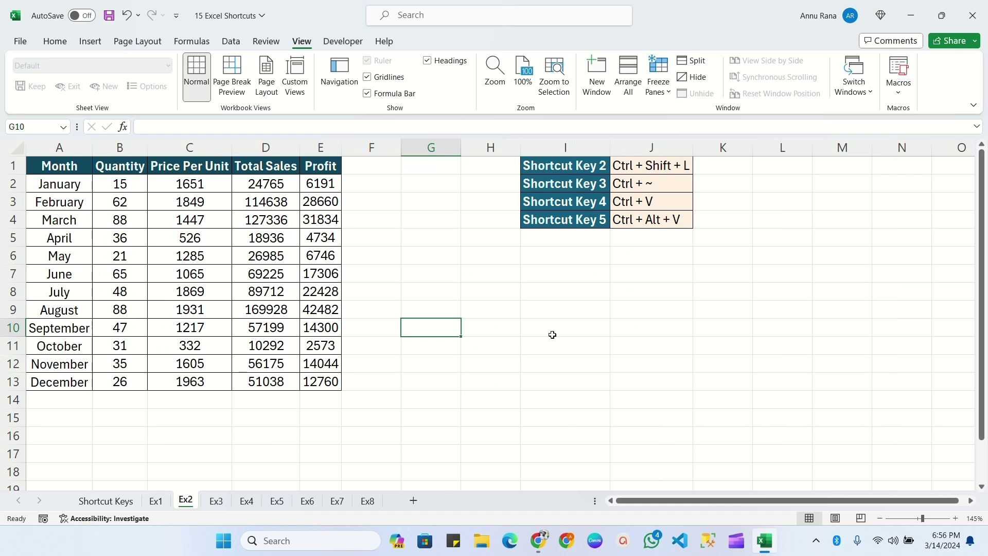
# Copy the January to June rows in A2:C7 and paste them starting at cell H7
pyautogui.click(592, 203)
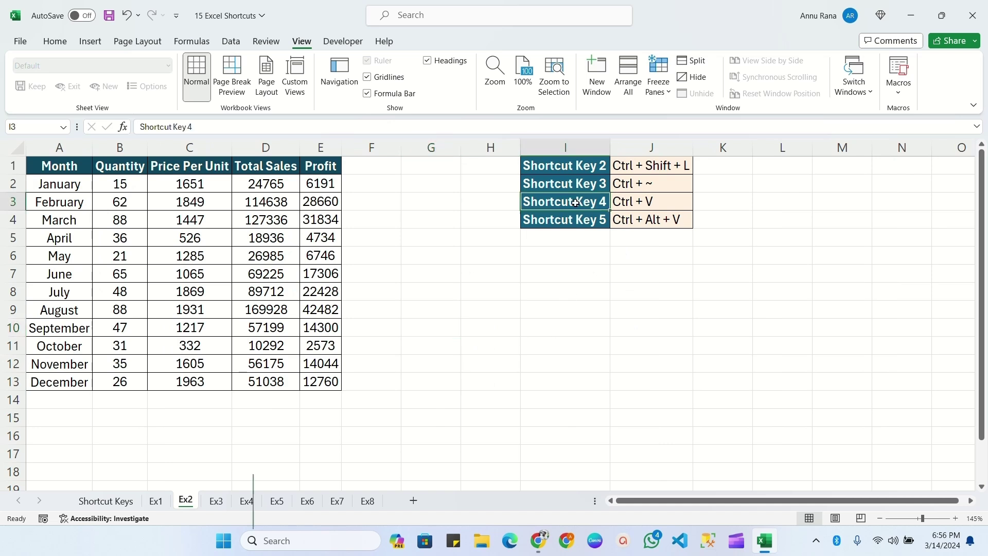
pyautogui.click(648, 201)
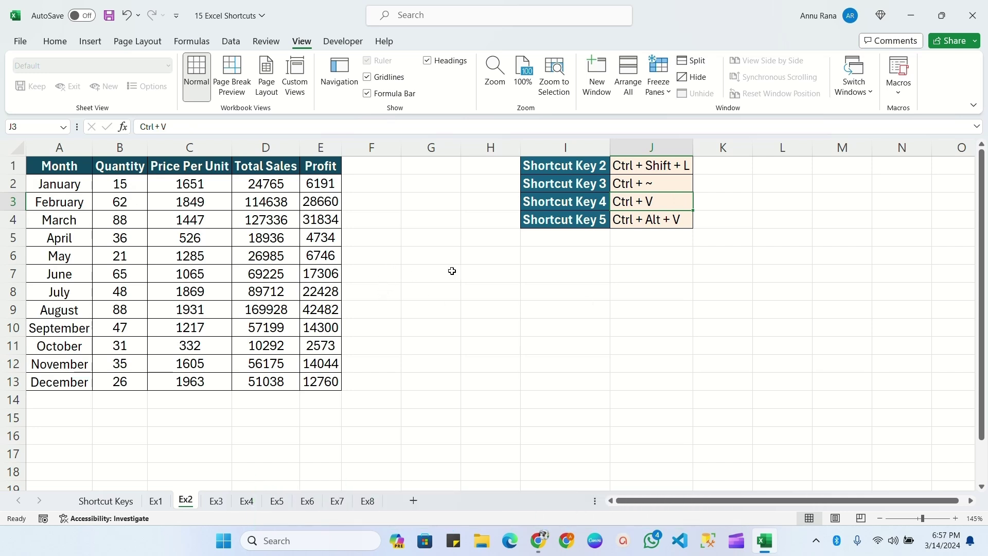
pyautogui.moveTo(55, 181); pyautogui.dragTo(230, 278)
pyautogui.hotkey('ctrl', 'c')
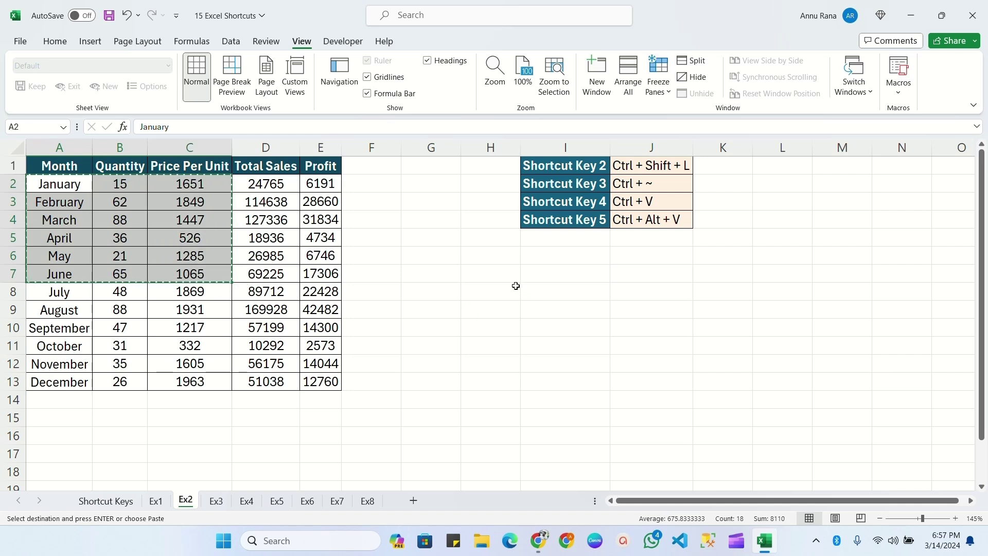
pyautogui.click(489, 274)
pyautogui.hotkey('ctrl', 'v')
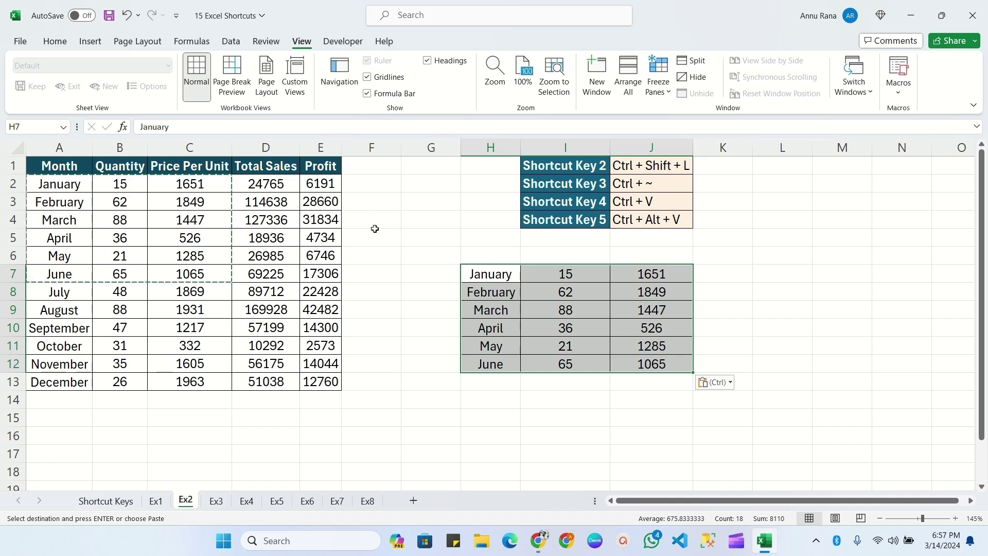
# Copy the monthly sales table's header and January to August rows, A1:E9, and paste them as values only starting at cell H15
pyautogui.click(268, 182)
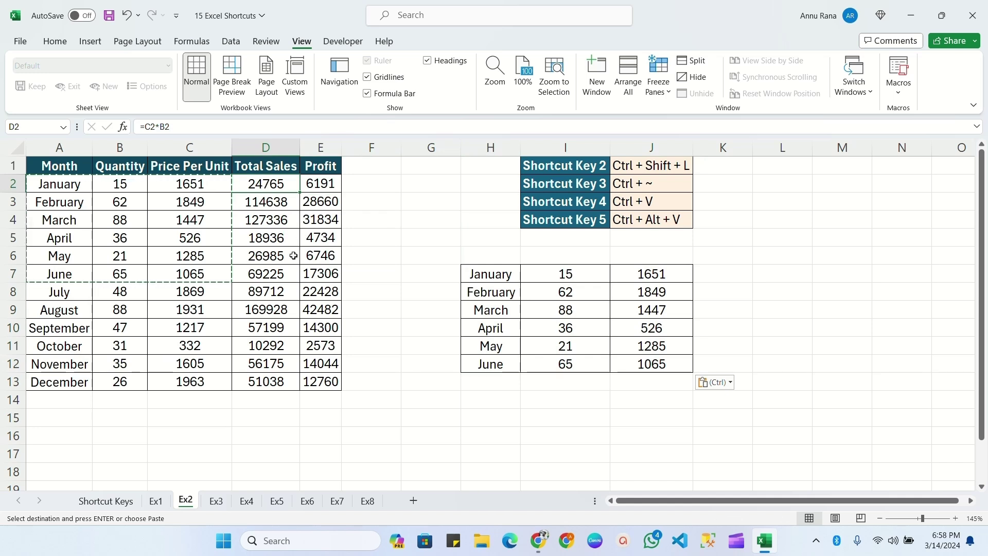
pyautogui.click(321, 201)
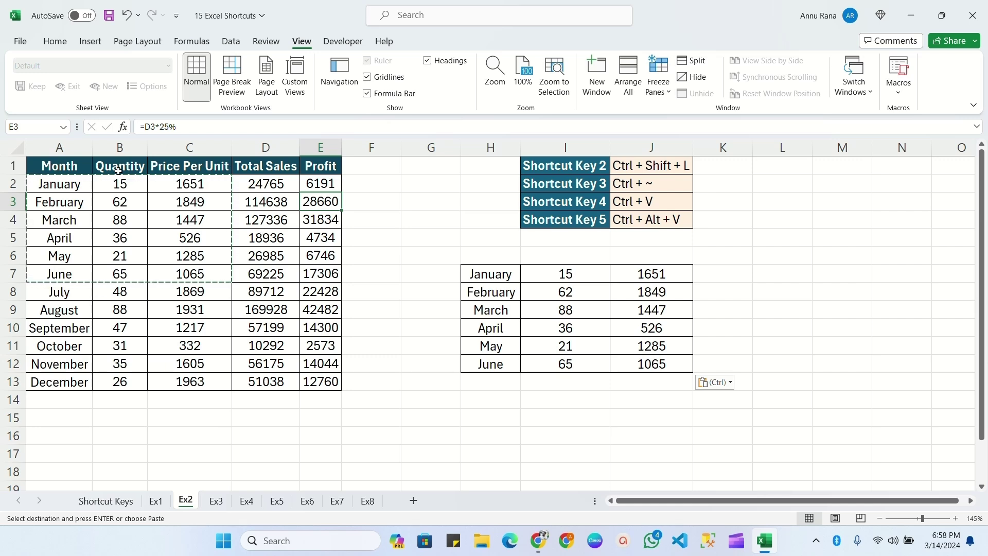
pyautogui.moveTo(59, 166); pyautogui.dragTo(324, 314)
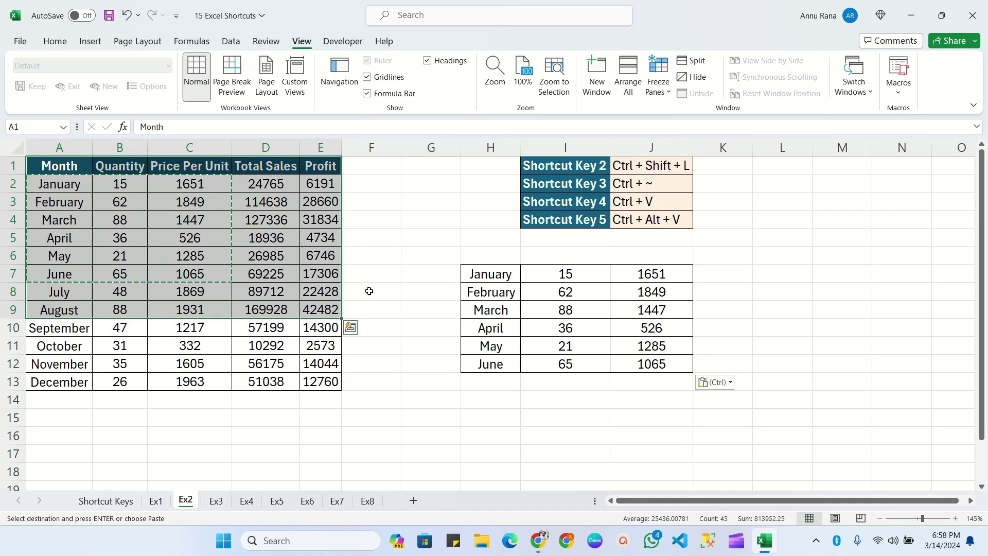
pyautogui.hotkey('ctrl', 'c')
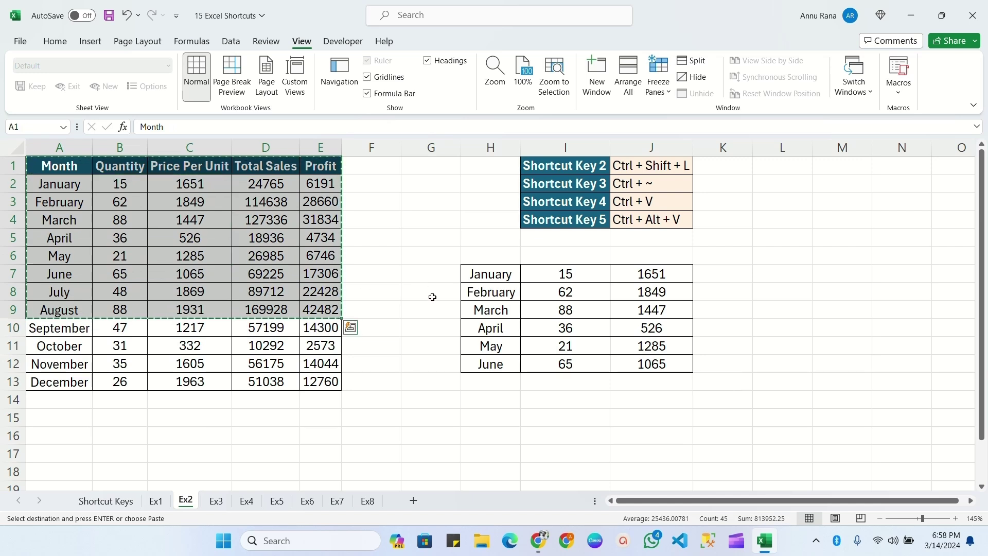
pyautogui.scroll(-1, 479, 324)
pyautogui.click(484, 363)
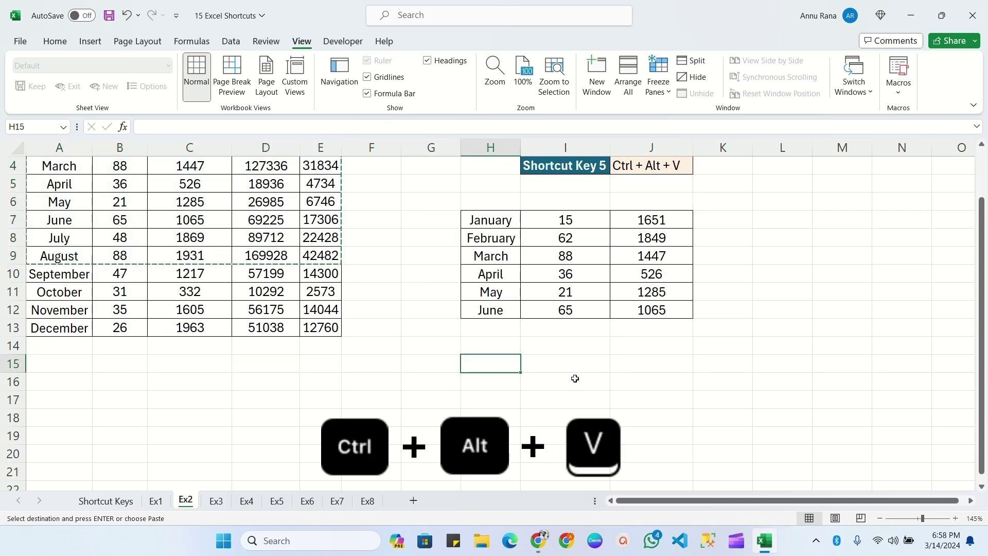
pyautogui.hotkey('ctrl', 'alt', 'v')
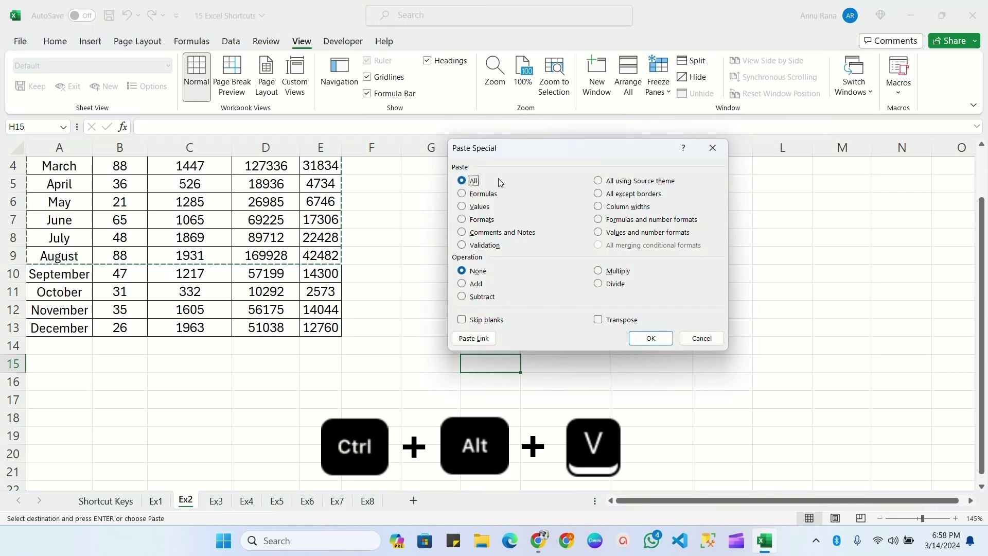
pyautogui.moveTo(566, 148); pyautogui.dragTo(564, 159)
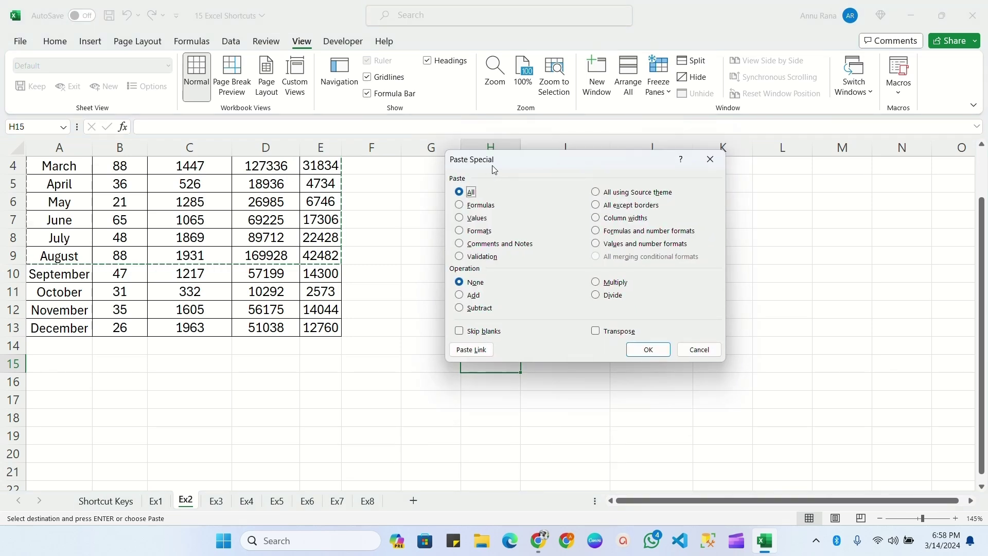
pyautogui.press('Down')
pyautogui.press('Down')
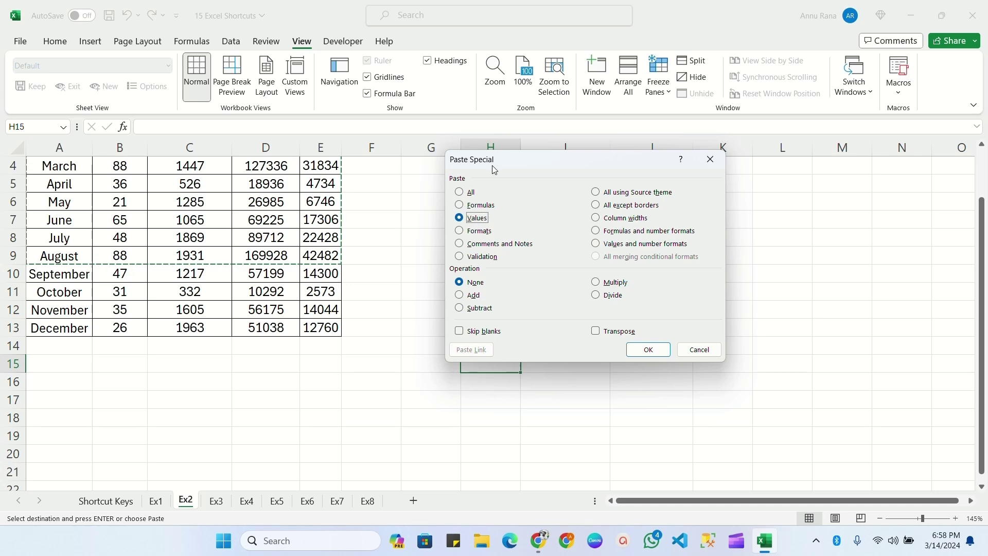
pyautogui.press('Return')
# Examine the pasted Total Sales and Profit cells in H15:L23 to check whether they hold formulas or plain values
pyautogui.scroll(-2, 691, 335)
pyautogui.click(556, 278)
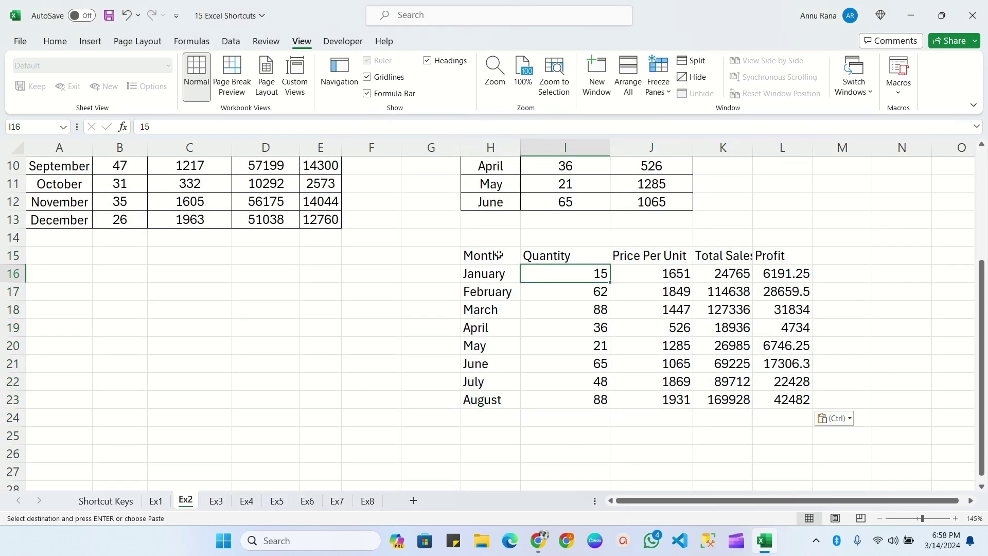
pyautogui.moveTo(494, 256); pyautogui.dragTo(790, 401)
pyautogui.click(731, 346)
pyautogui.click(726, 255)
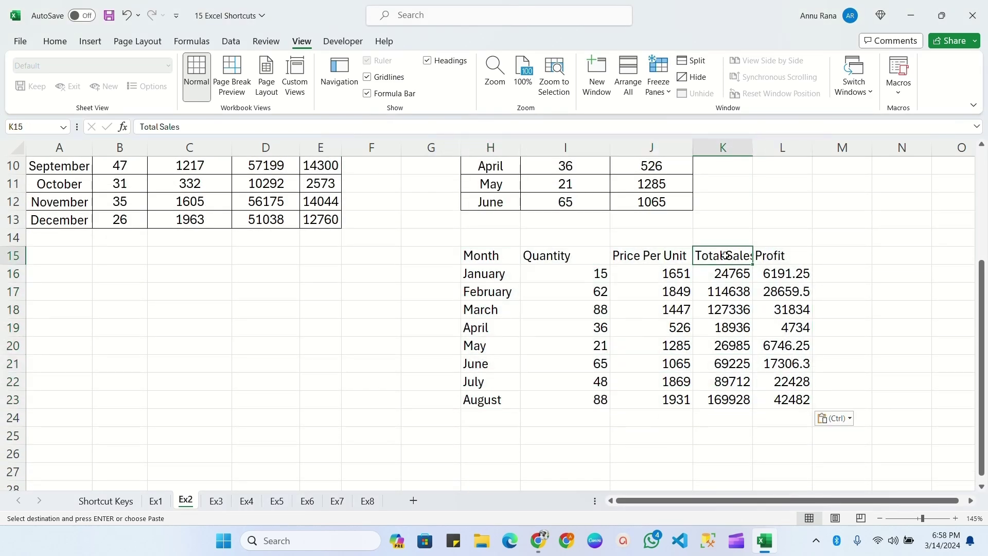
pyautogui.click(790, 256)
pyautogui.click(723, 292)
pyautogui.click(723, 328)
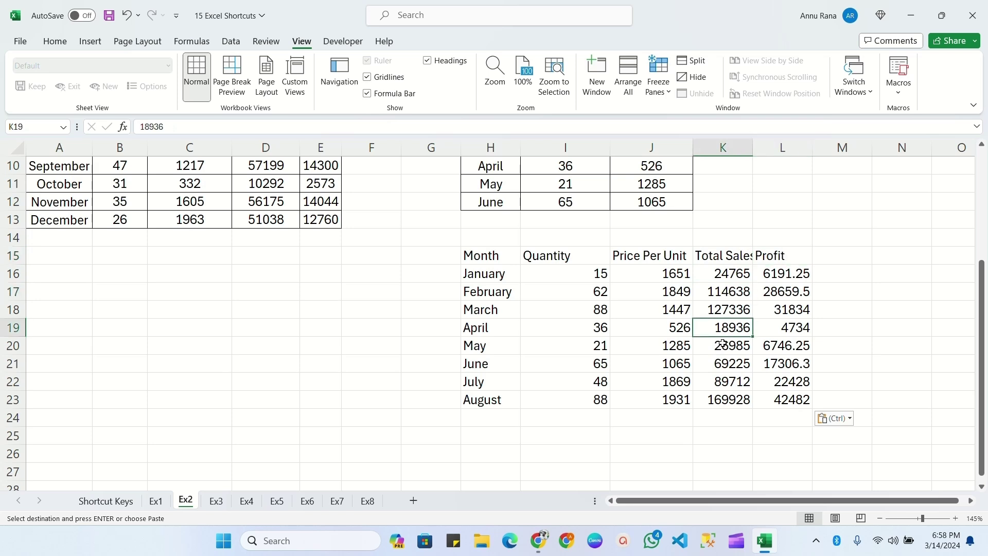
pyautogui.click(721, 367)
pyautogui.click(726, 399)
pyautogui.click(723, 327)
pyautogui.click(723, 291)
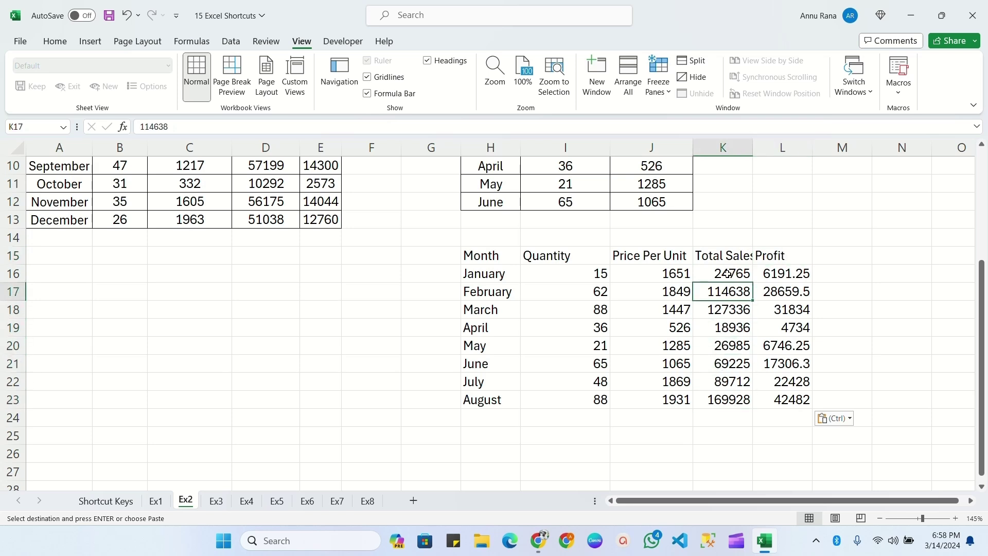
pyautogui.click(783, 278)
pyautogui.click(785, 381)
pyautogui.scroll(3, 730, 375)
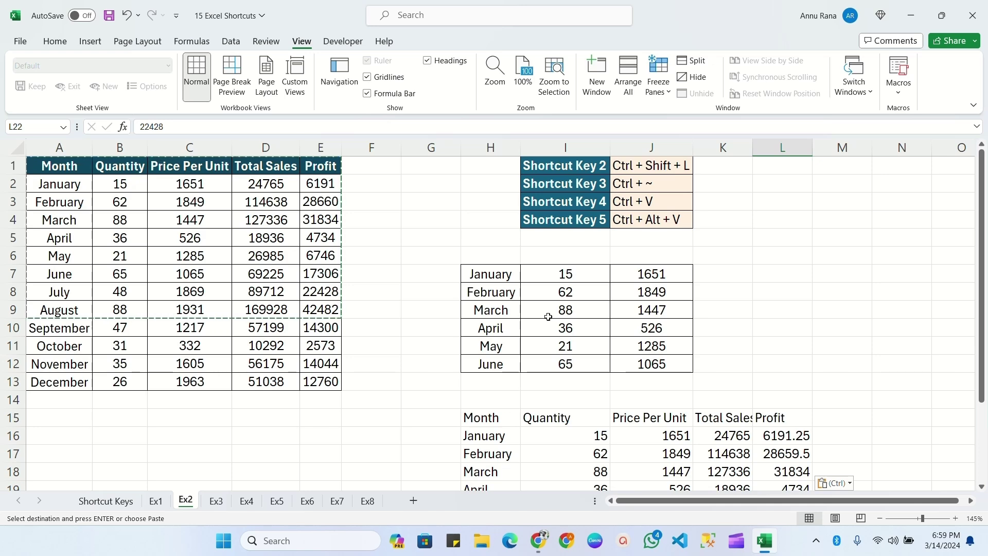
# Switch to the Ex3 sheet and review its sales table and list of Shortcut Keys 6 and 7
pyautogui.hotkey('ctrl', 'pagedown')
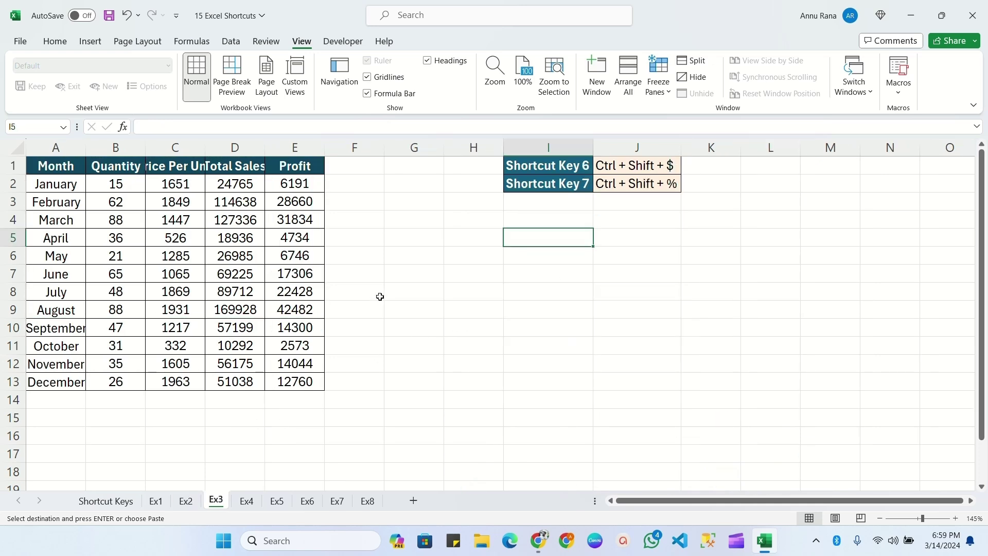
pyautogui.moveTo(63, 167); pyautogui.dragTo(190, 293)
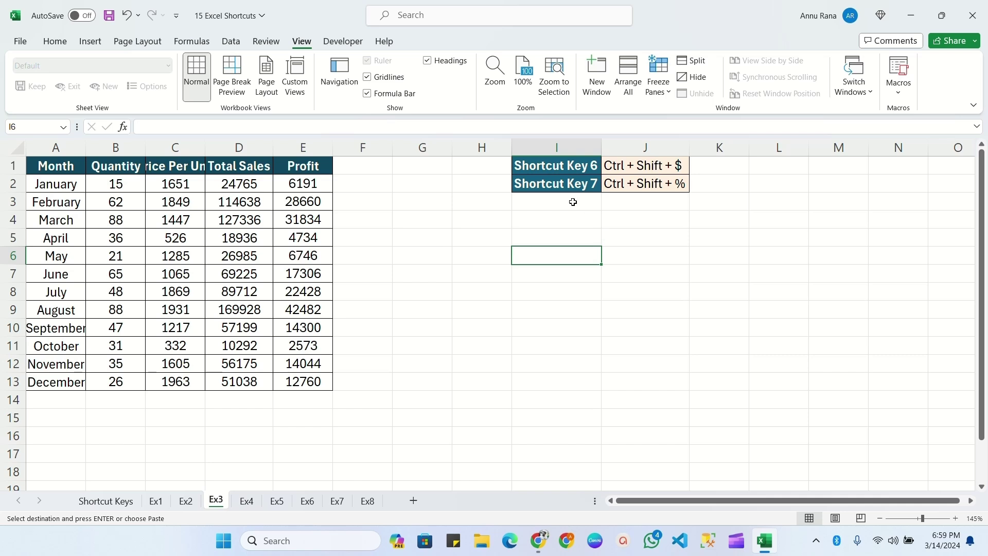
pyautogui.click(569, 169)
pyautogui.click(622, 172)
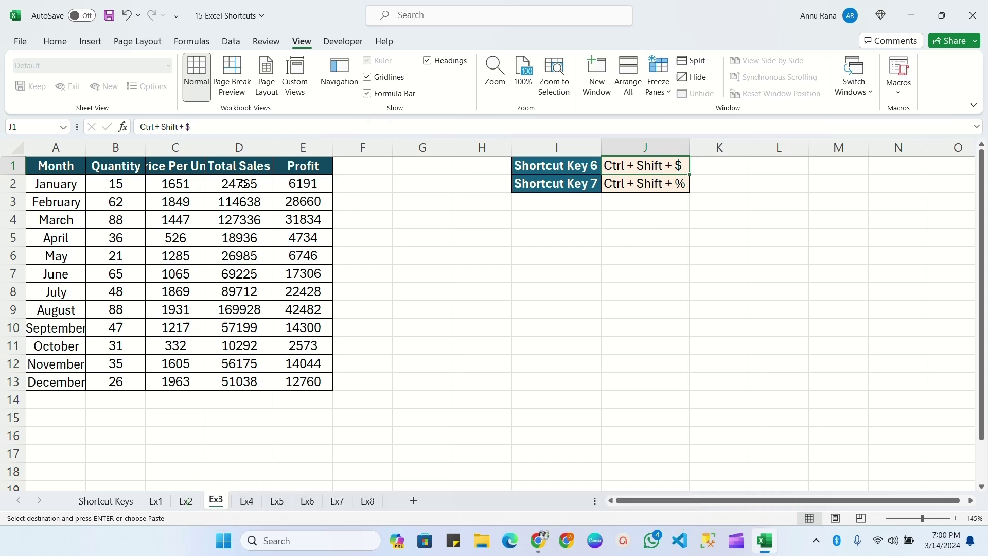
# Format the Total Sales values in D2:D13 as currency, and change them to the Accounting format with the ₹ Hindi symbol and 0 decimal places
pyautogui.moveTo(239, 184); pyautogui.dragTo(240, 381)
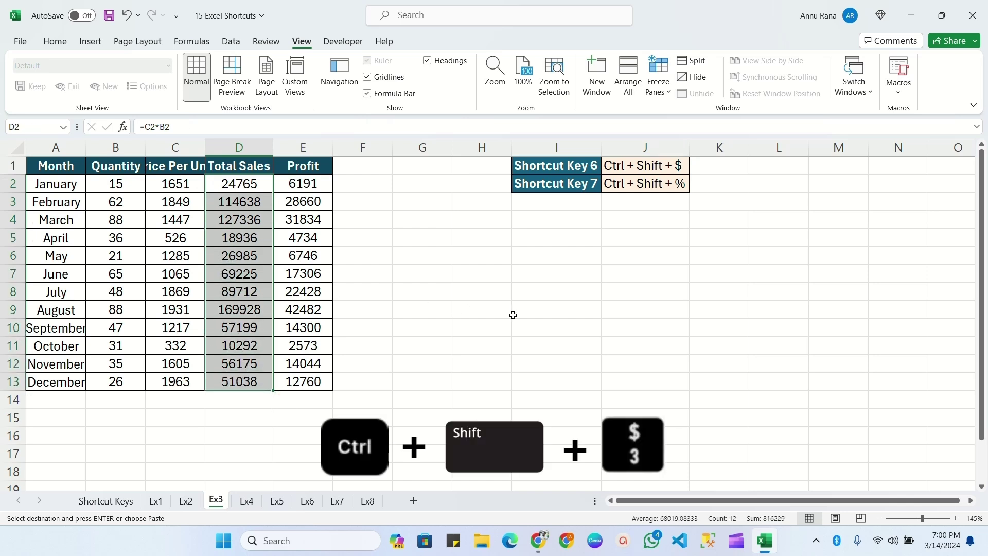
pyautogui.hotkey('ctrl', 'shift', '4')
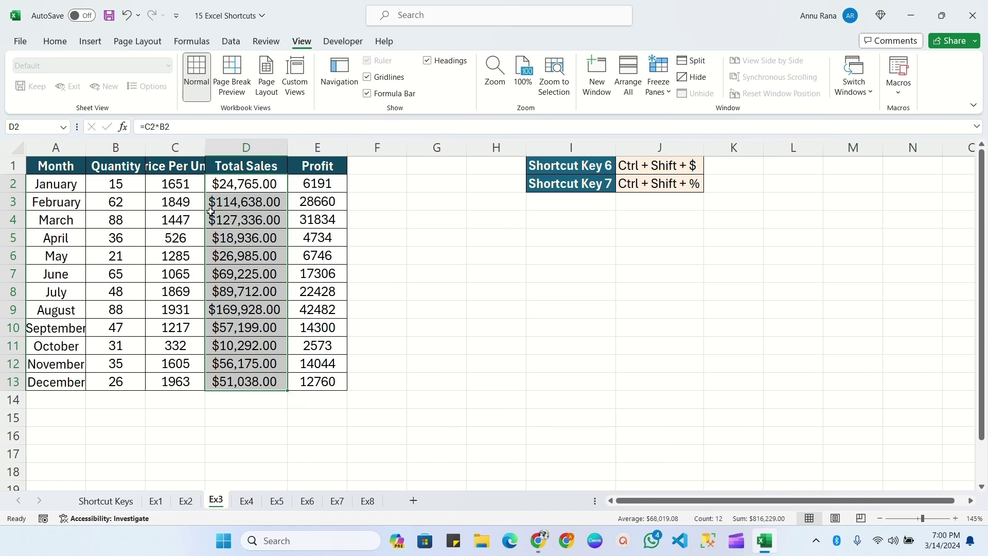
pyautogui.click(54, 41)
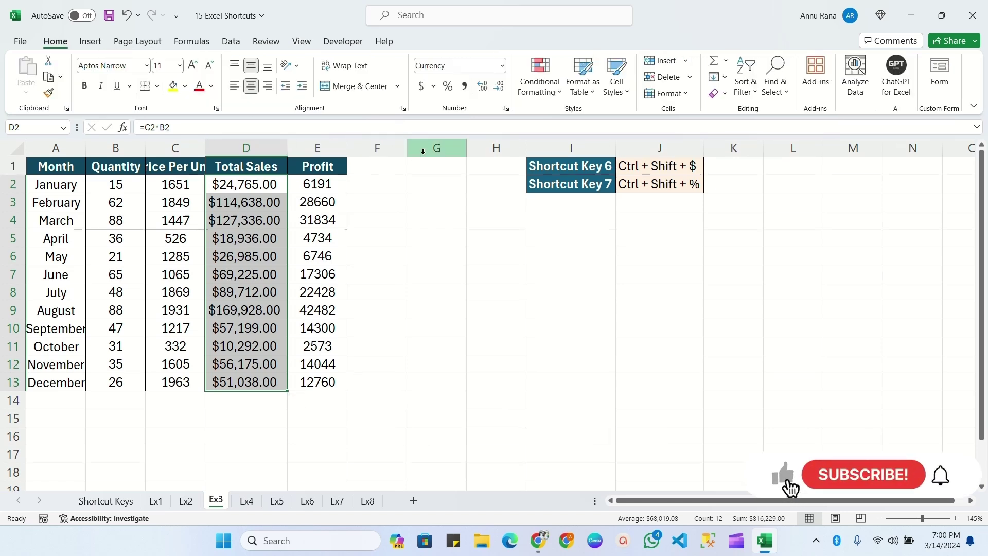
pyautogui.click(434, 86)
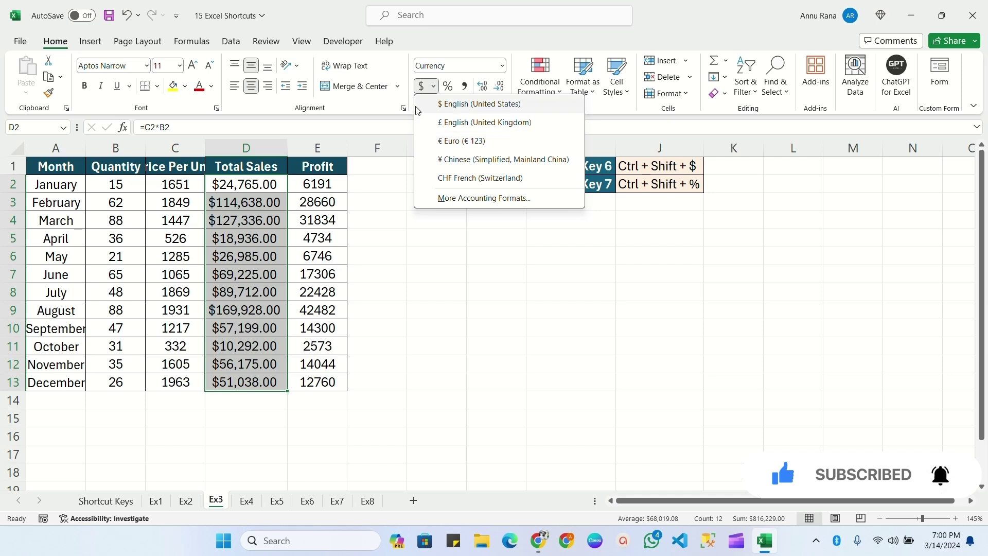
pyautogui.click(474, 199)
pyautogui.click(609, 179)
pyautogui.scroll(-10, 587, 282)
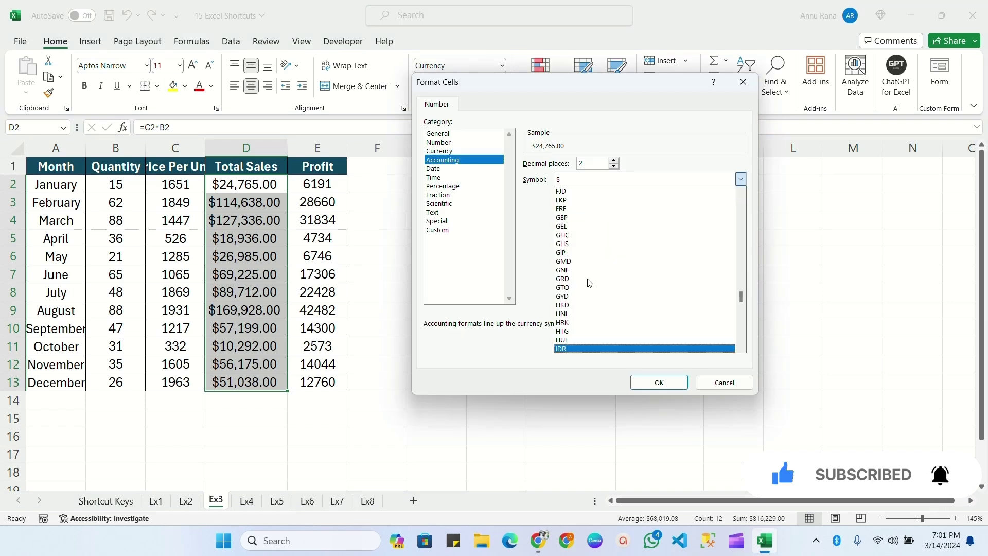
pyautogui.click(574, 213)
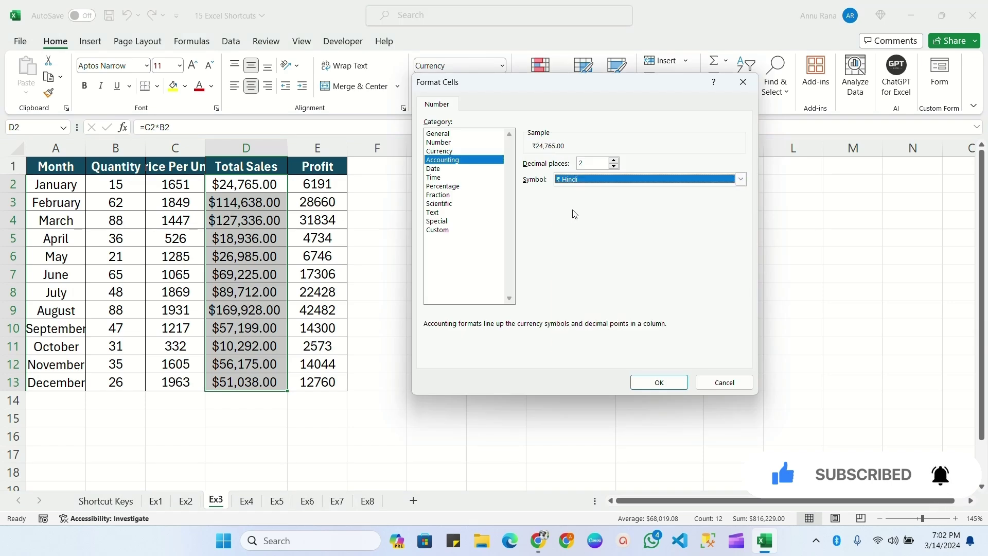
pyautogui.click(613, 167)
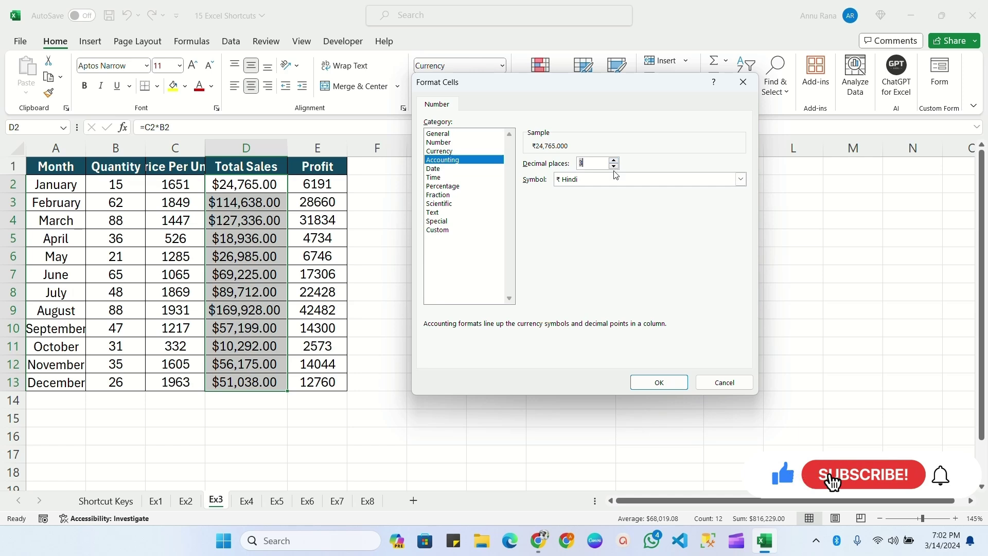
pyautogui.click(614, 167)
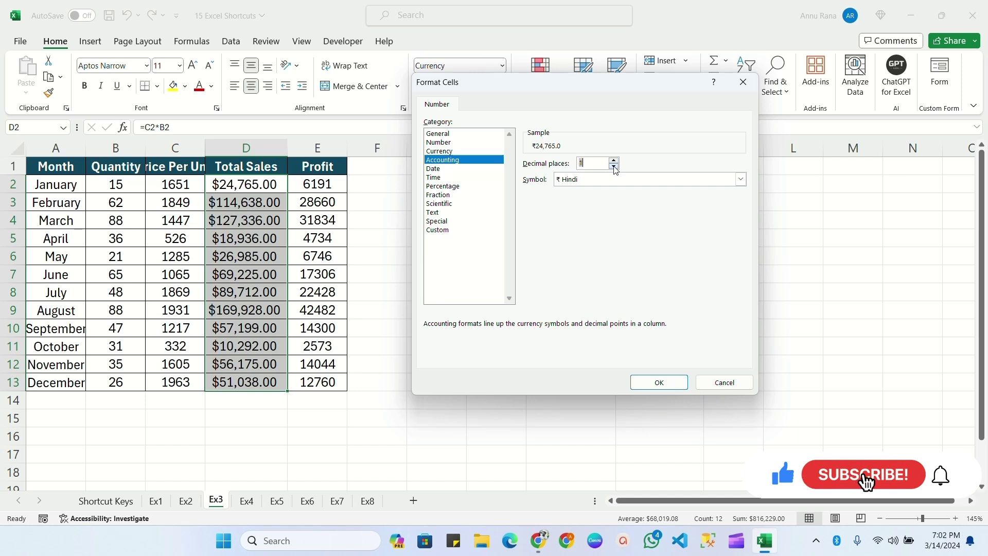
pyautogui.click(659, 382)
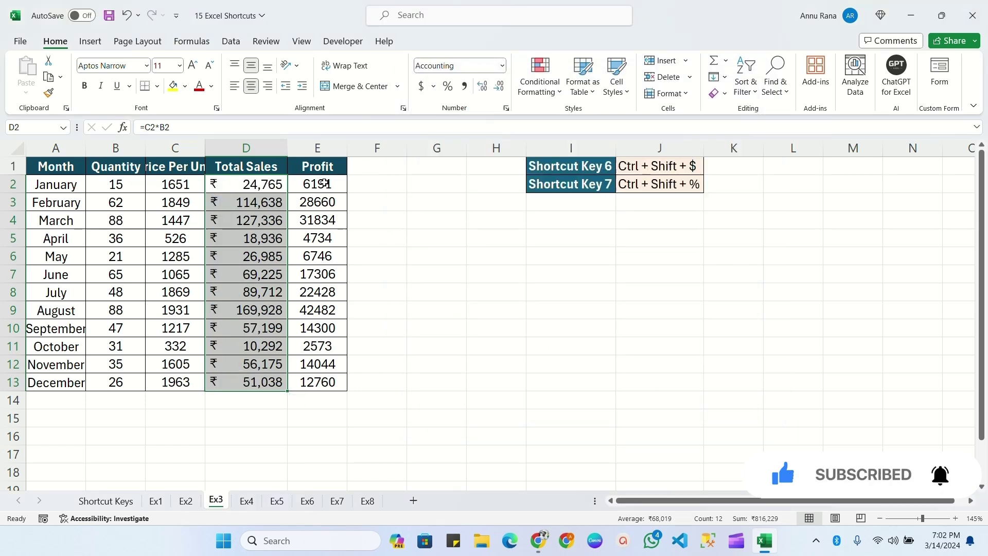
# Apply the ₹ Accounting format with 0 decimal places to the Profit values in E2:E13 as well
pyautogui.moveTo(318, 184); pyautogui.dragTo(310, 381)
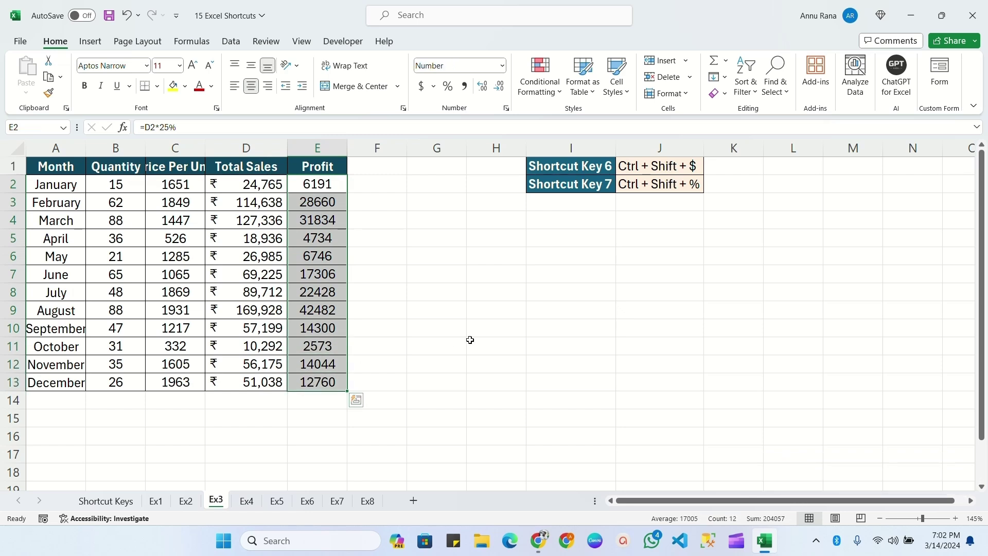
pyautogui.hotkey('ctrl', 'z')
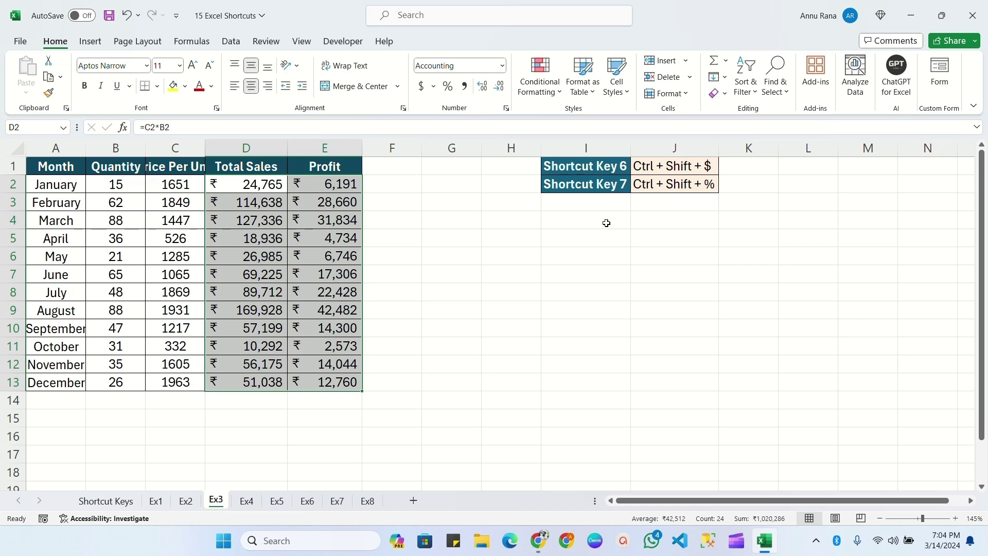
# Apply the Percentage format to the empty cells G2:G13 beside the sales table
pyautogui.click(512, 200)
pyautogui.moveTo(453, 183); pyautogui.dragTo(459, 381)
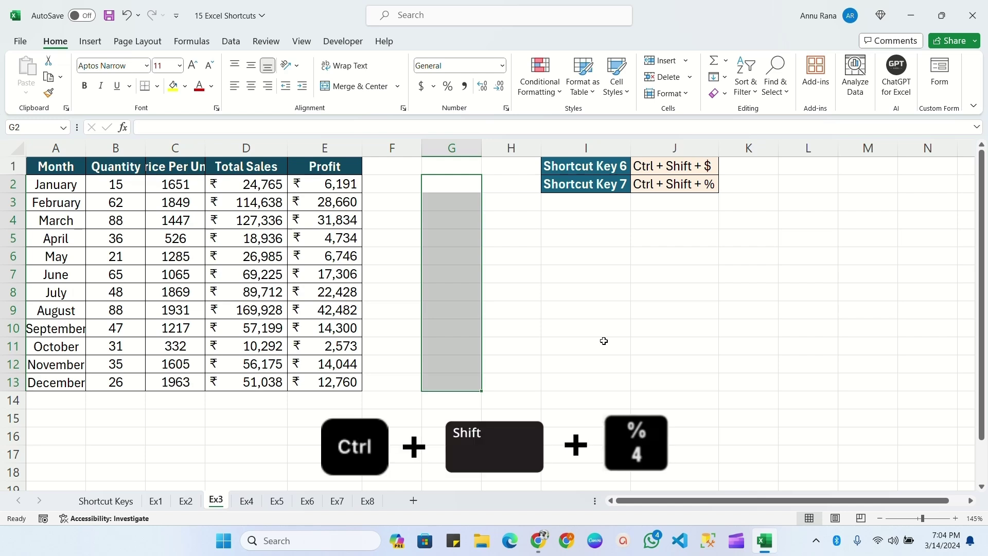
pyautogui.hotkey('ctrl', 'shift', '5')
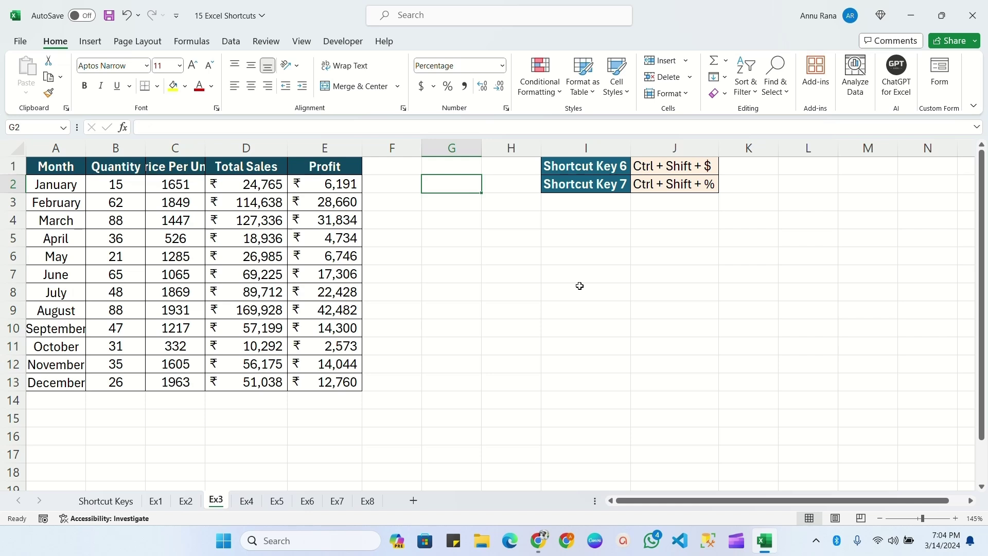
# Enter 5%, 10%, 15%, 12% and 30% in cells G2 to G6
pyautogui.write('5')
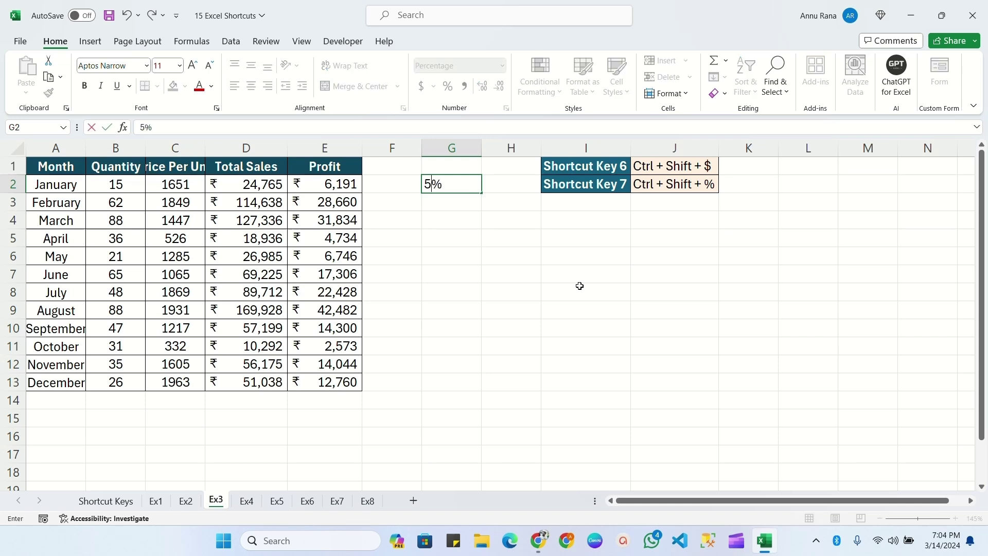
pyautogui.press('Return')
pyautogui.write('10')
pyautogui.press('Return')
pyautogui.write('15')
pyautogui.press('Return')
pyautogui.write('12')
pyautogui.press('Return')
pyautogui.write('30')
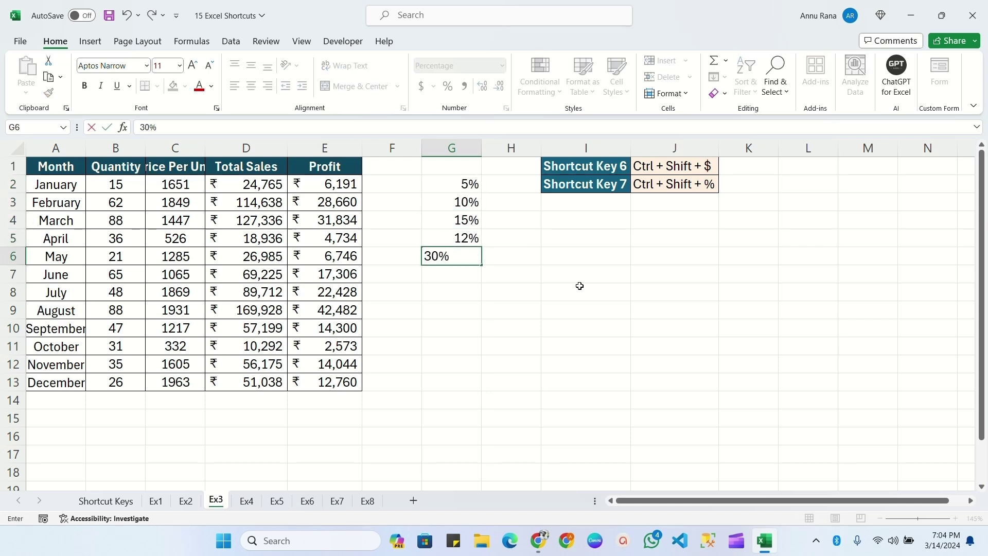
pyautogui.press('Return')
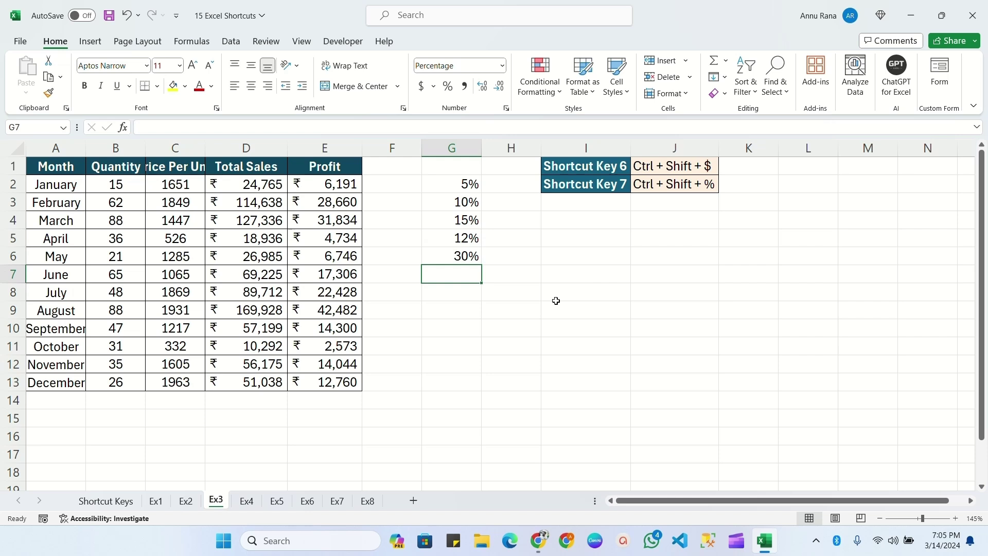
# Switch to the Ex4 sheet and review its list of Shortcut Keys 8 and 9
pyautogui.hotkey('ctrl', 'pagedown')
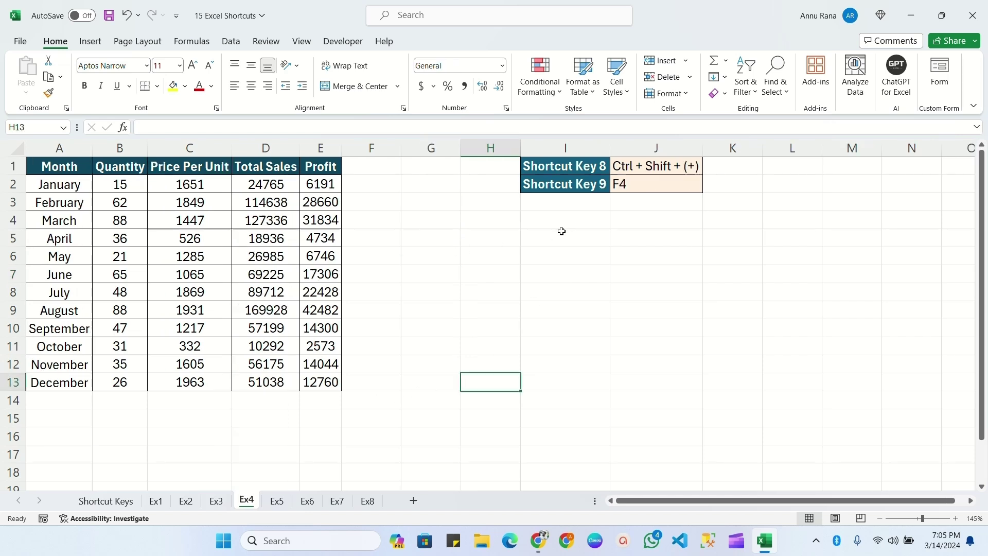
pyautogui.moveTo(577, 174); pyautogui.dragTo(606, 185)
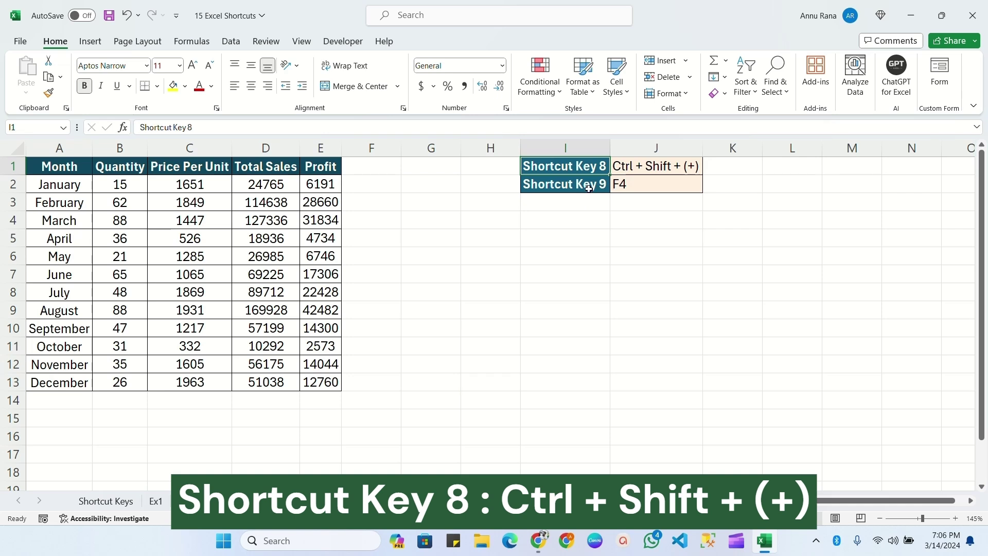
pyautogui.click(584, 189)
pyautogui.click(652, 166)
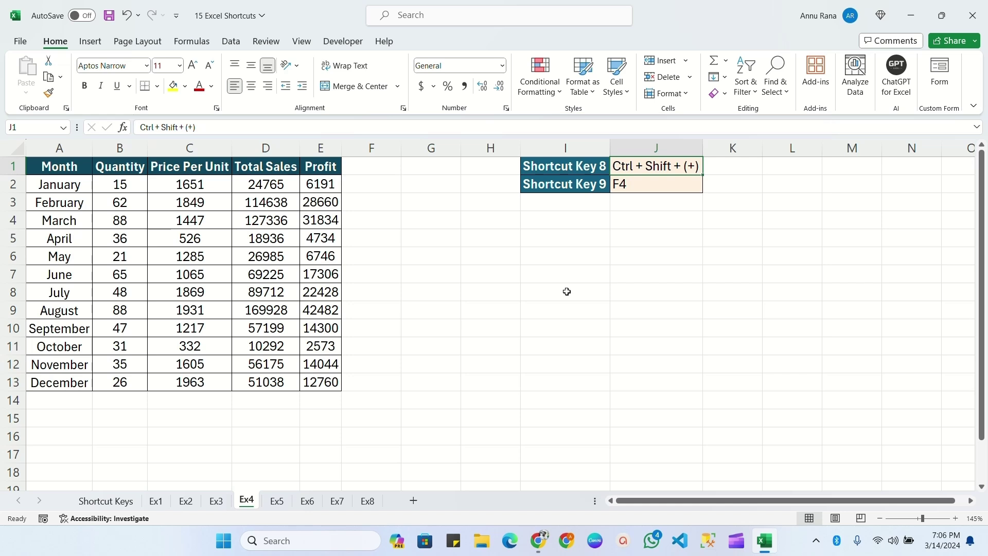
# Insert a blank column before the Price Per Unit column in the sales table on Ex4
pyautogui.click(198, 148)
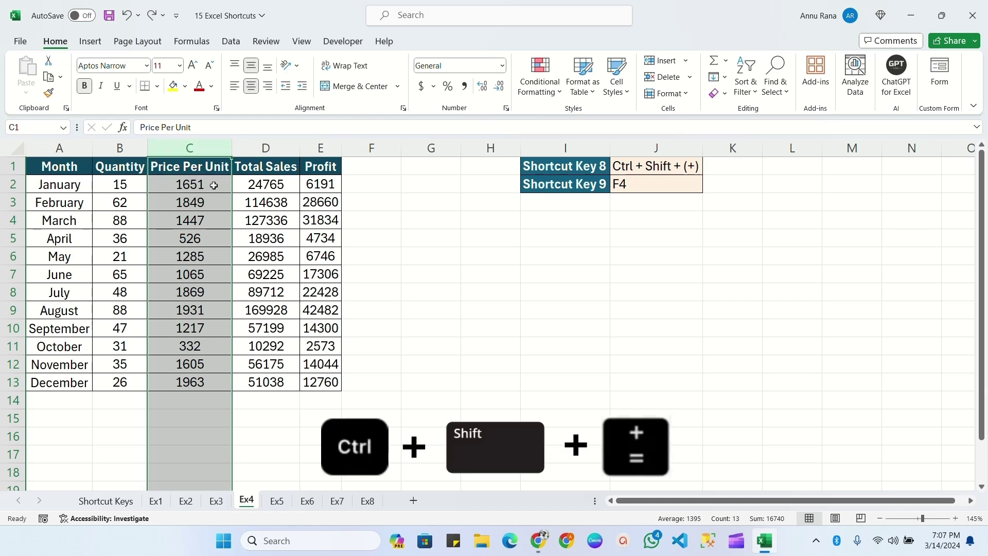
pyautogui.hotkey('ctrl', 'shift', '=')
pyautogui.click(214, 202)
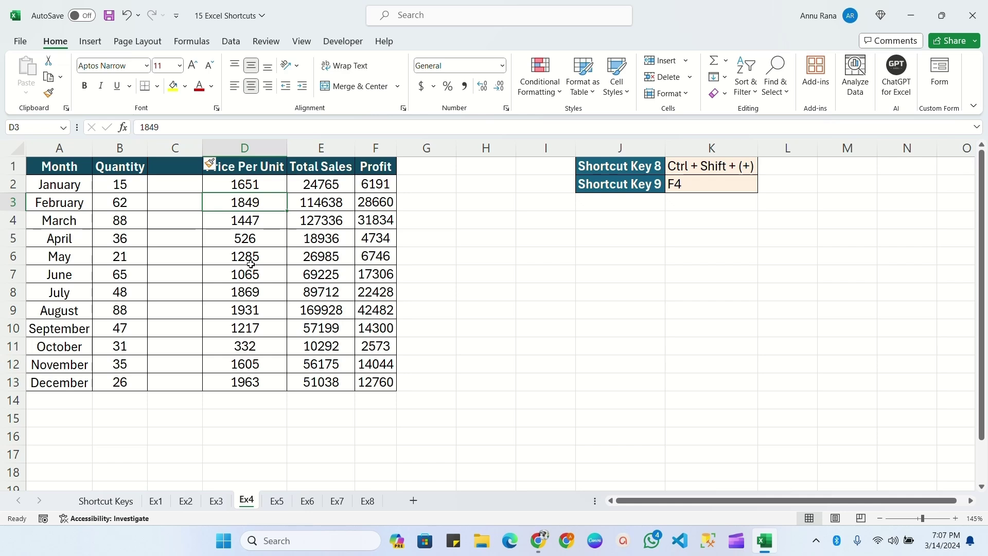
# Insert a blank row above the July row and repeat the insertion until seven blank rows separate June from July
pyautogui.click(10, 292)
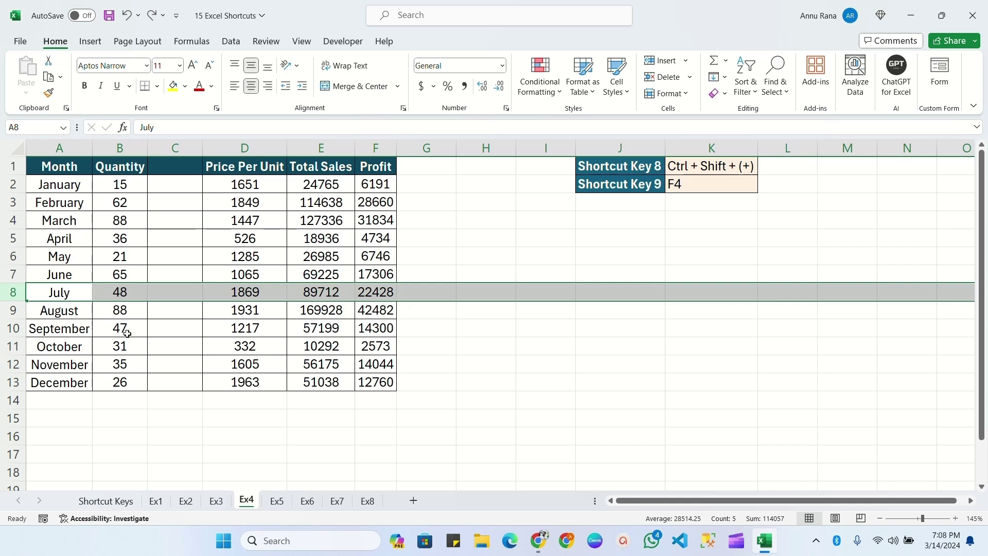
pyautogui.press('F4')
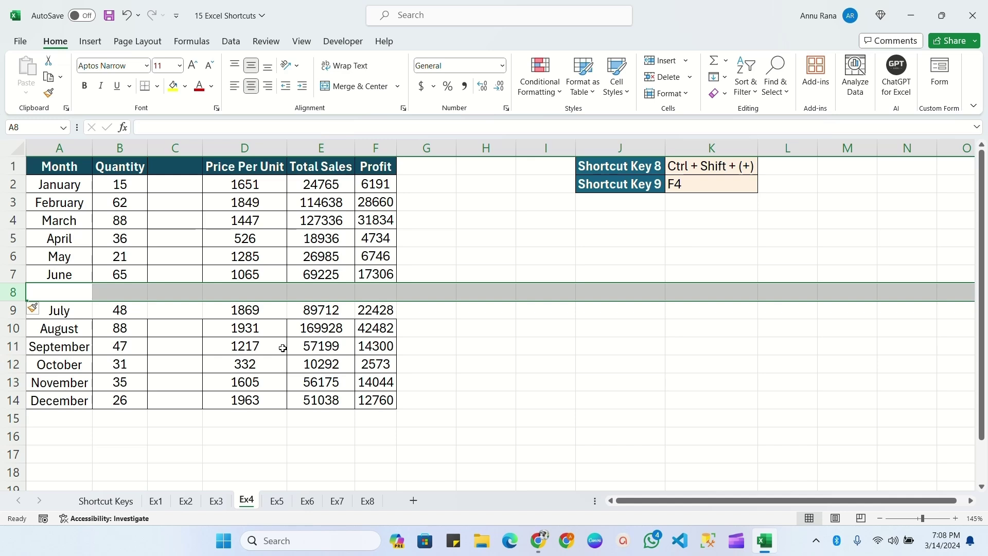
pyautogui.press('F4')
pyautogui.press('F4')
pyautogui.press('F4')
pyautogui.press('F4')
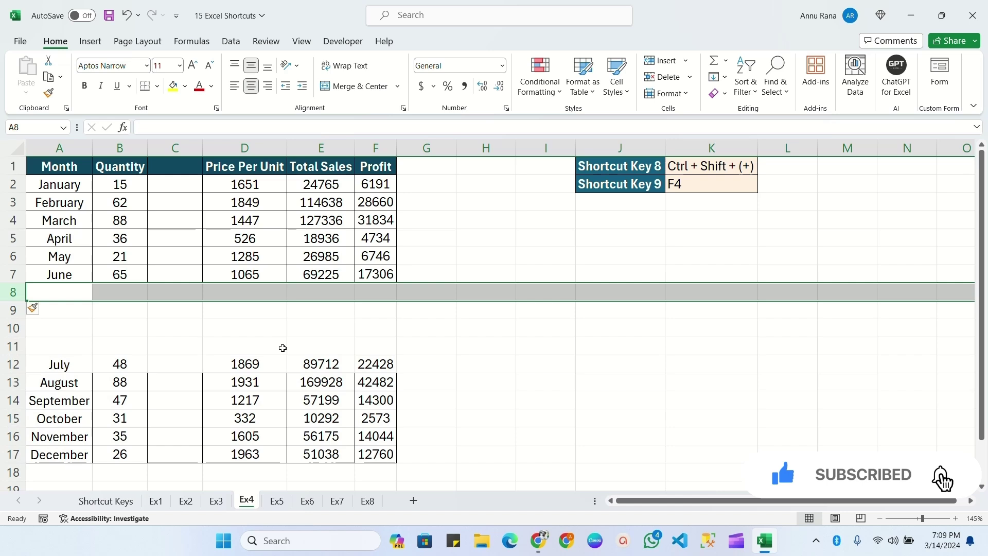
pyautogui.press('F4')
pyautogui.press('F4')
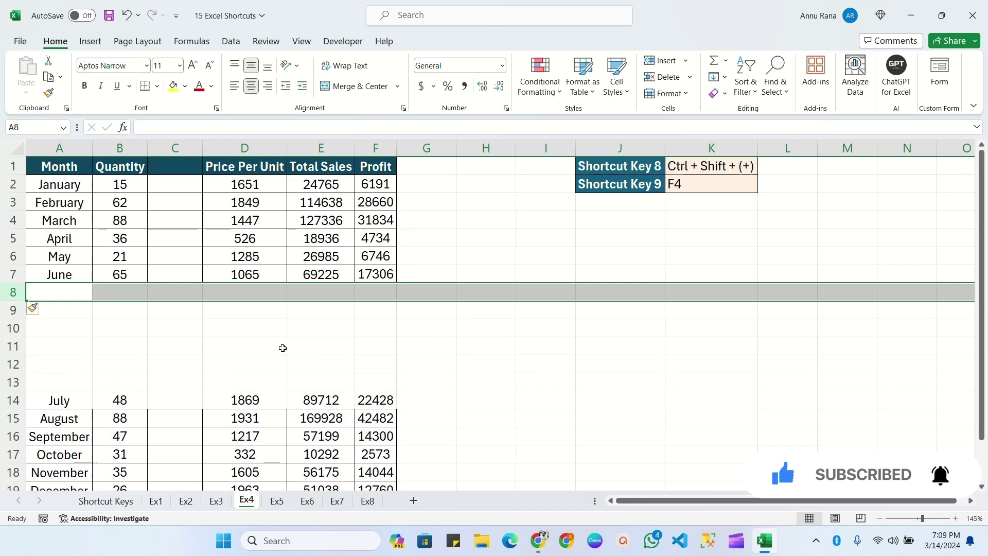
pyautogui.press('F4')
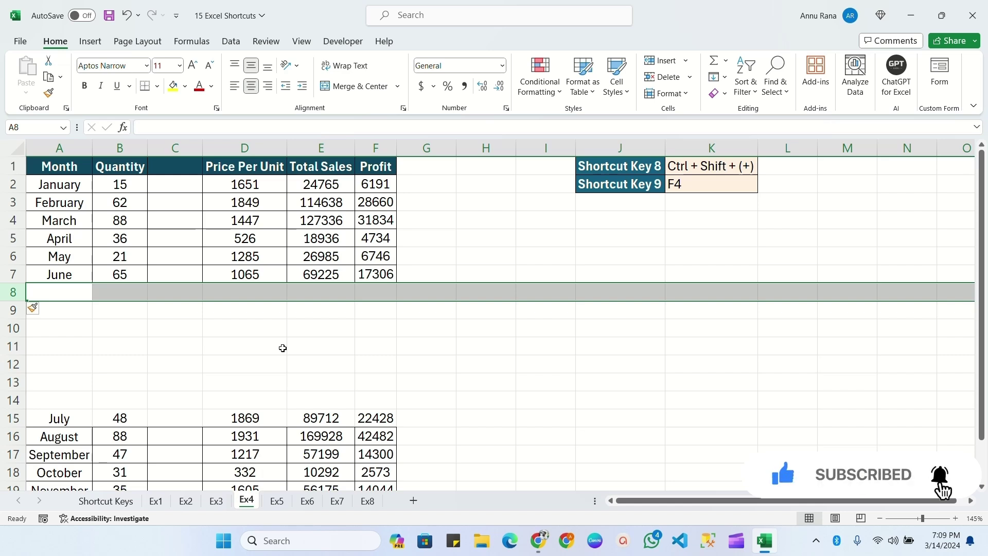
# Insert several more blank columns directly before the Price Per Unit column
pyautogui.click(180, 206)
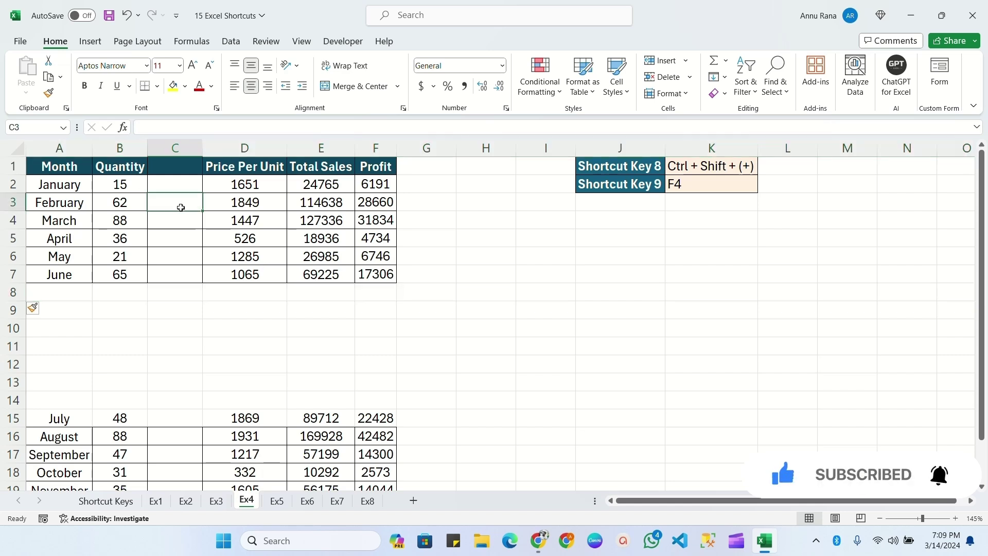
pyautogui.click(227, 148)
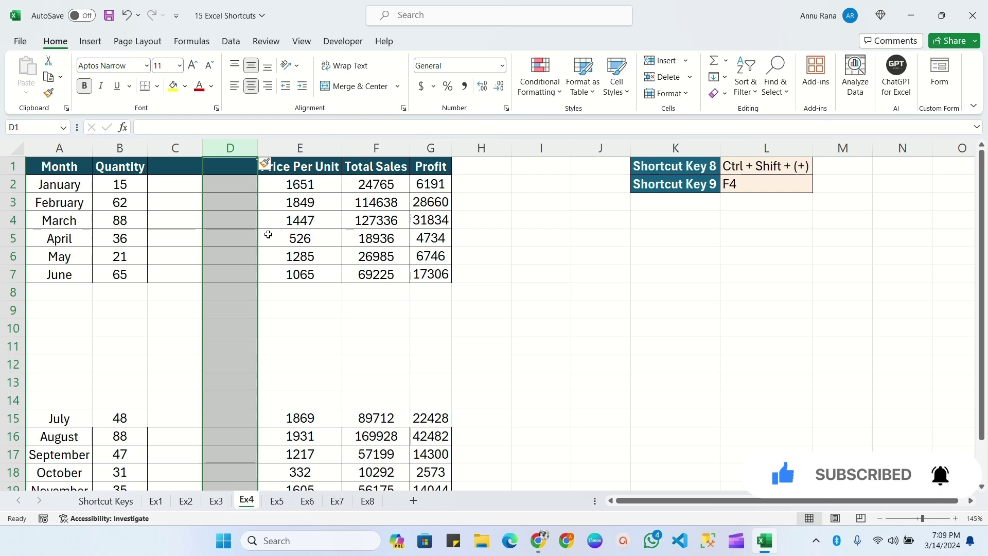
pyautogui.hotkey('ctrl', 'shift', '+')
pyautogui.hotkey('ctrl', 'shift', '+')
pyautogui.hotkey('ctrl', 'shift', '+')
pyautogui.hotkey('ctrl', 'shift', '+')
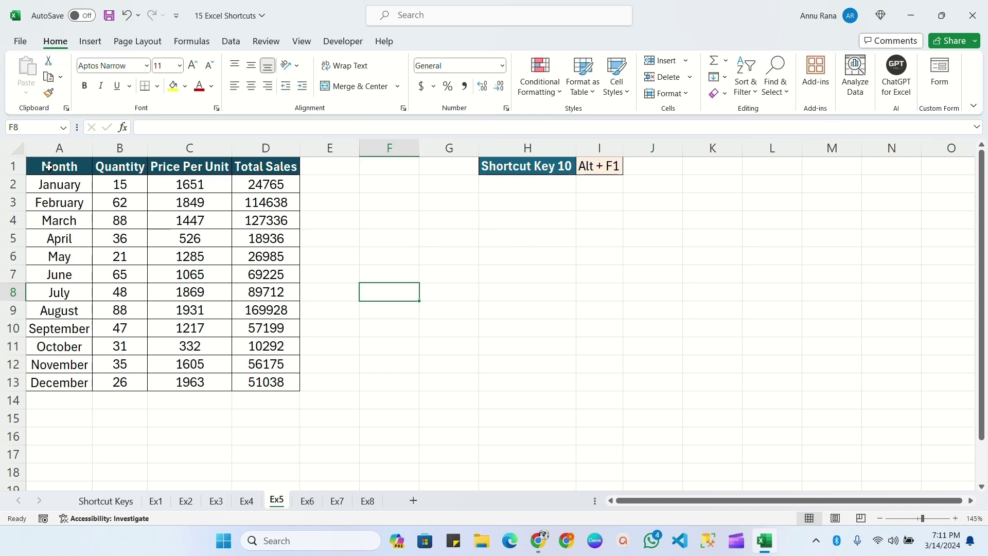
# Create a default column chart from the Month, Quantity and Price Per Unit data in A1:C13 on Ex5
pyautogui.moveTo(49, 166); pyautogui.dragTo(187, 380)
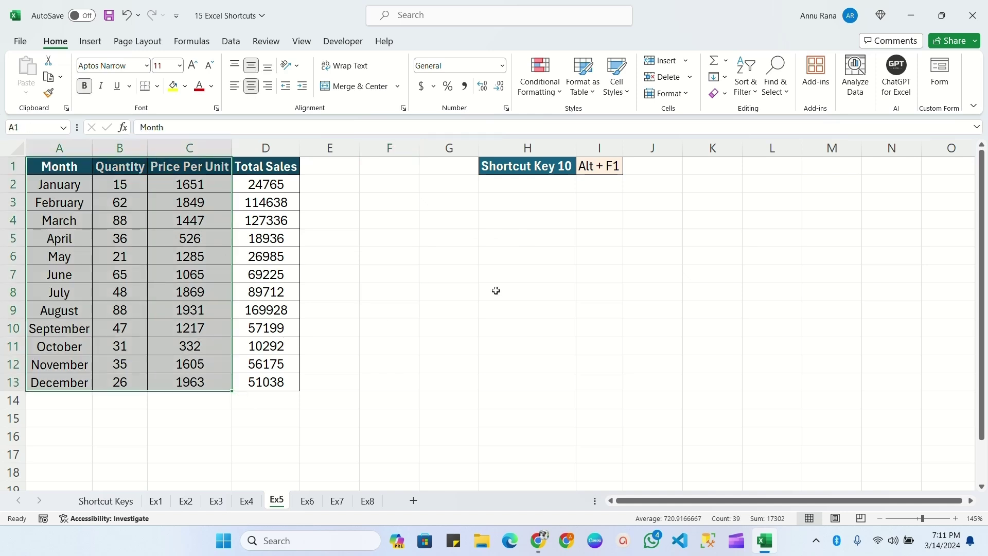
pyautogui.press('alt')
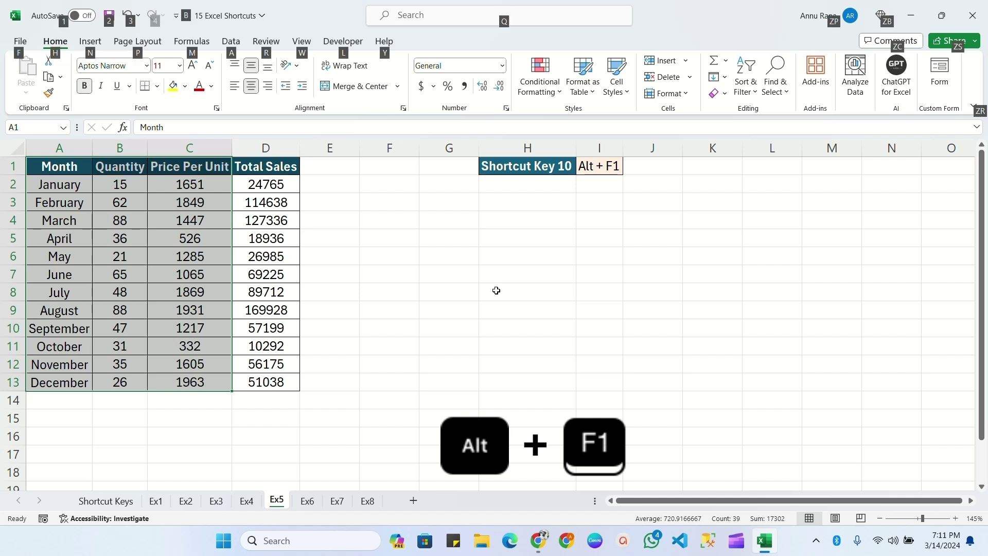
pyautogui.hotkey('alt', 'F1')
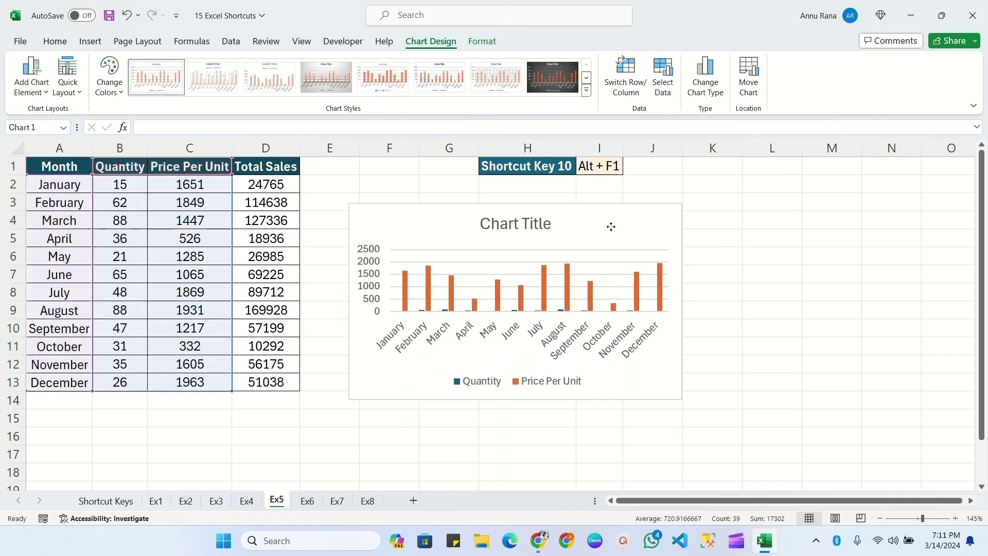
pyautogui.click(329, 328)
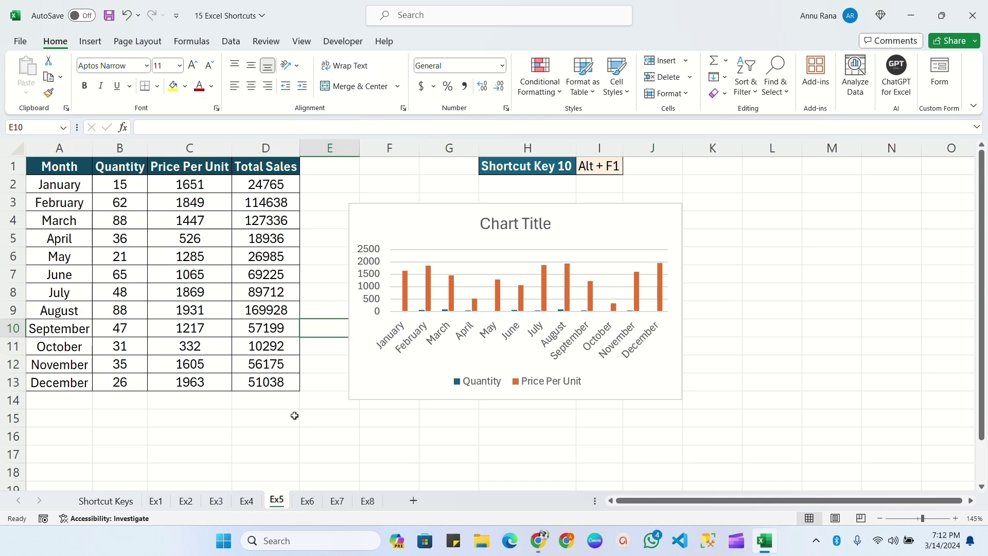
# Create a second column chart from the Month and Quantity data in A1:B13 and place it smaller beside the first chart
pyautogui.moveTo(60, 166); pyautogui.dragTo(107, 383)
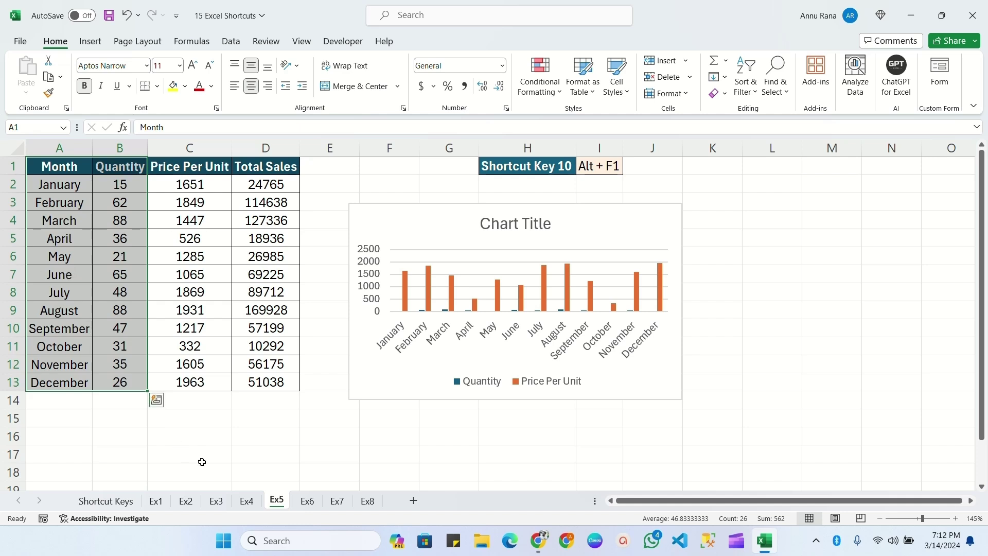
pyautogui.hotkey('alt', 'F1')
pyautogui.moveTo(694, 435); pyautogui.dragTo(775, 441)
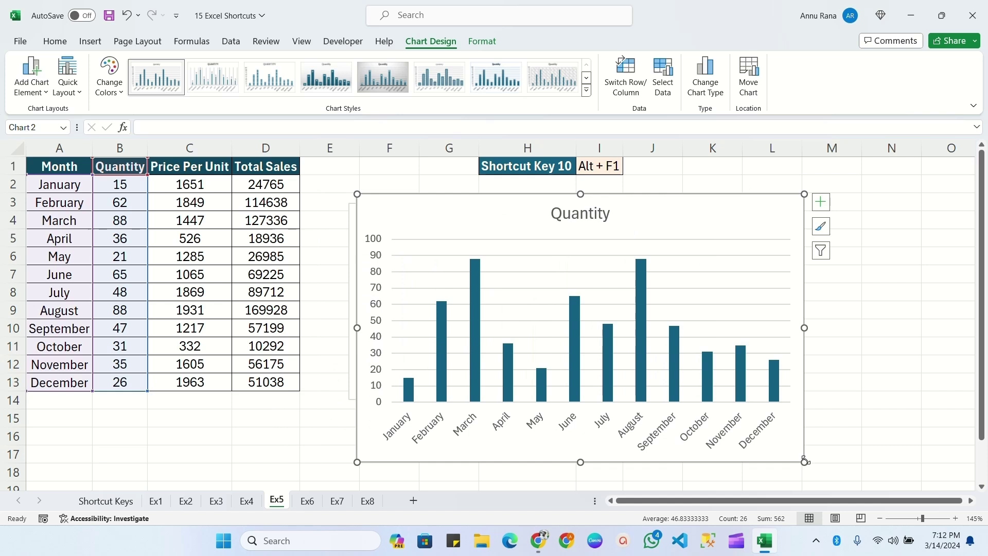
pyautogui.hotkey('ctrl', 'z')
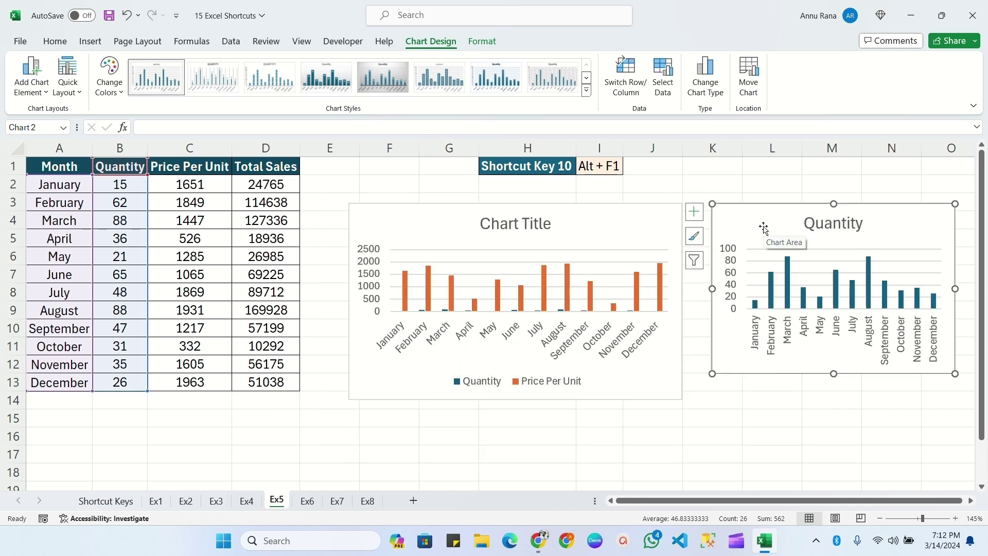
# Change the Quantity chart's type from Clustered Column to Pie
pyautogui.click(705, 77)
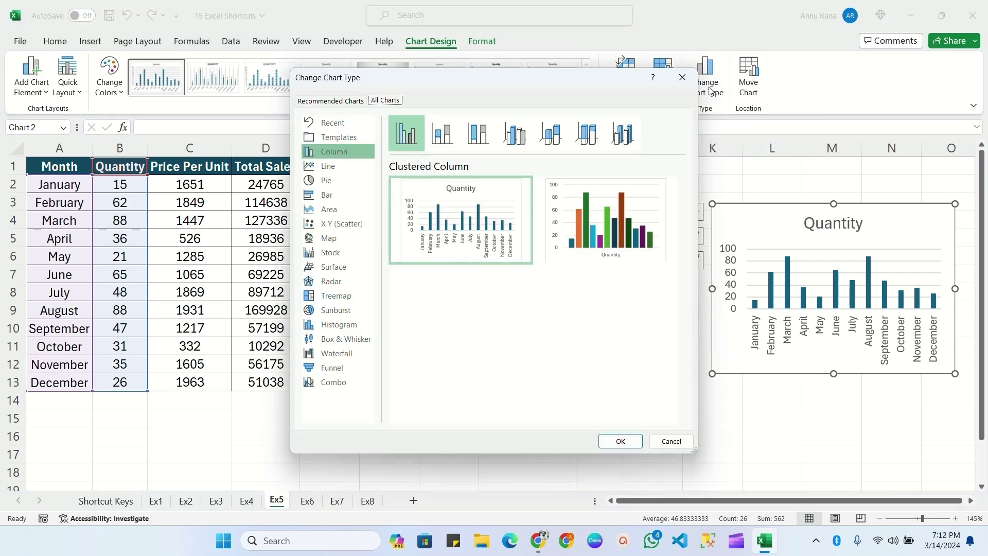
pyautogui.click(328, 166)
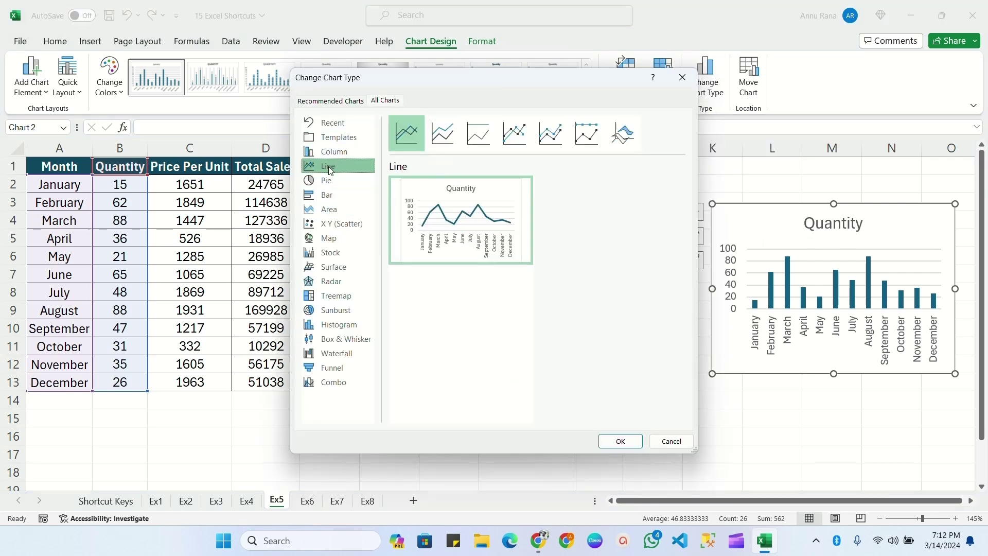
pyautogui.click(326, 181)
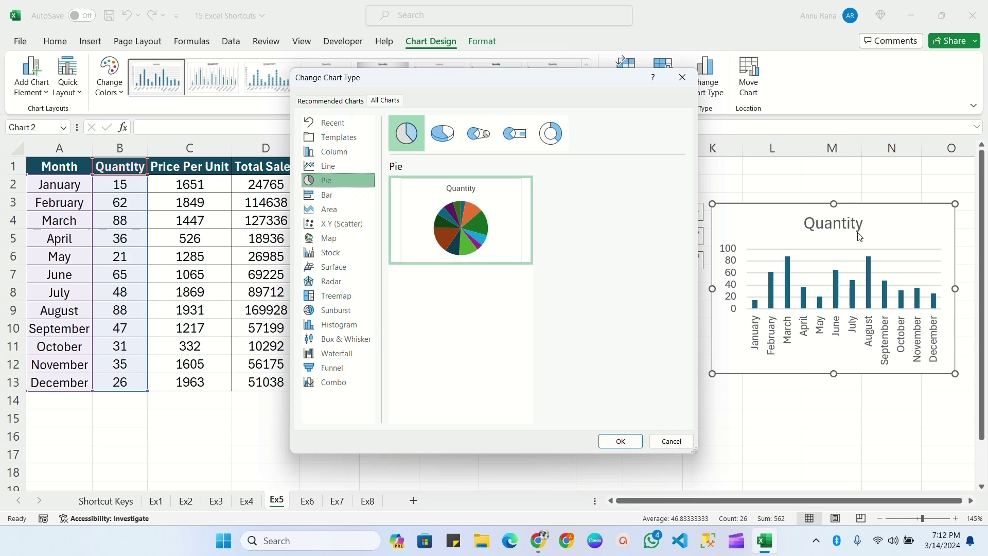
pyautogui.moveTo(462, 195)
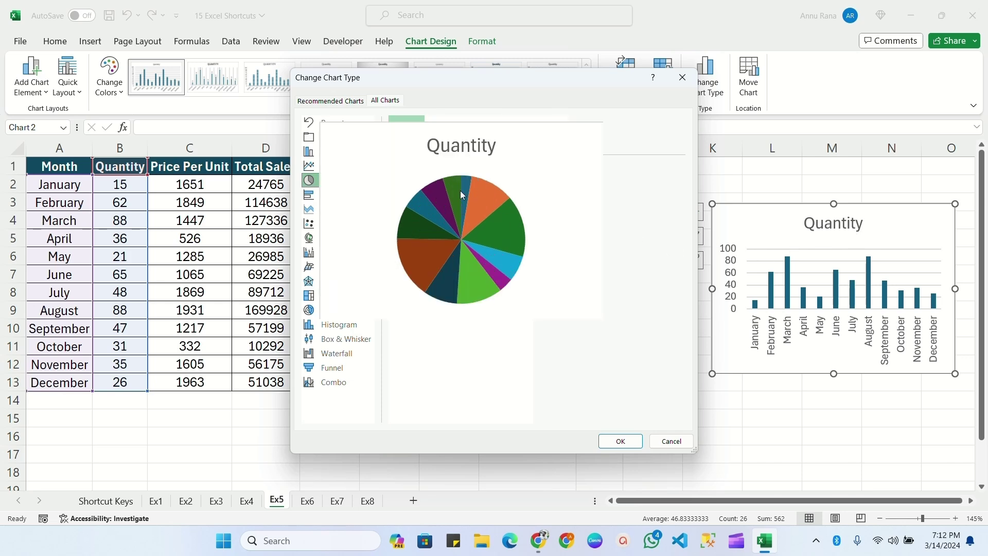
pyautogui.click(622, 443)
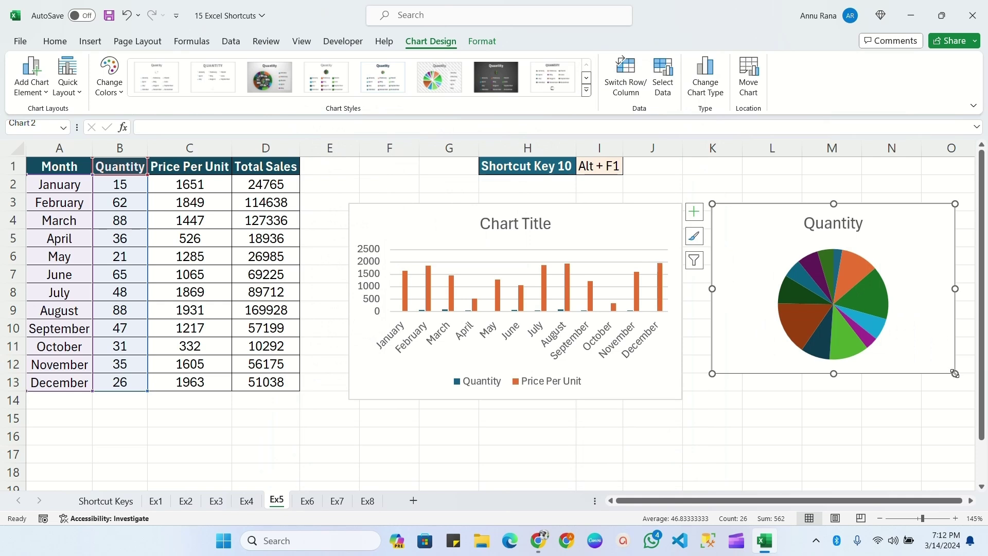
# Shrink the Quantity pie chart slightly, adjust its placement beside the first chart and deselect it
pyautogui.moveTo(956, 373); pyautogui.dragTo(919, 354)
pyautogui.moveTo(882, 321); pyautogui.dragTo(875, 315)
pyautogui.click(734, 396)
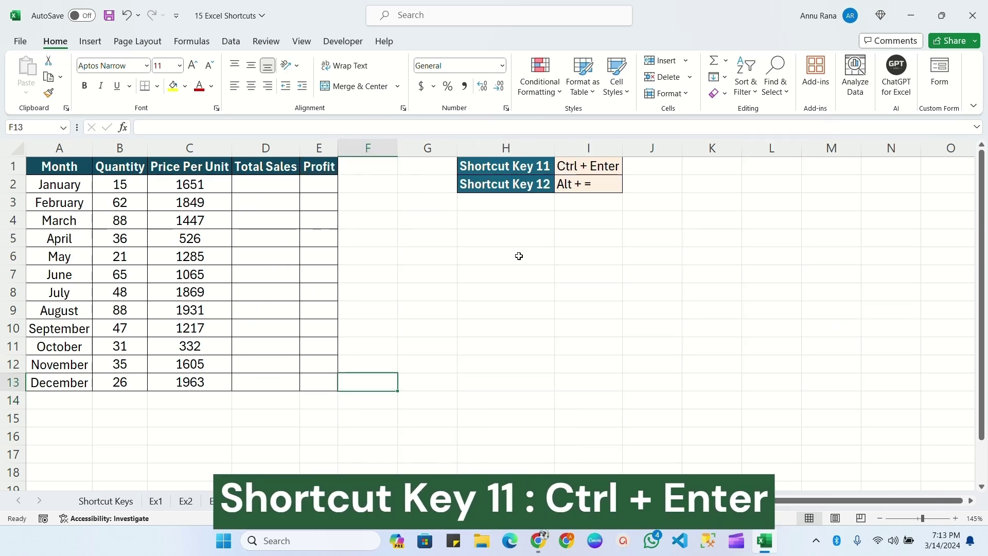
# Review the Shortcut Key 11 entry and the sales table's column headers on the Ex6 sheet
pyautogui.click(525, 170)
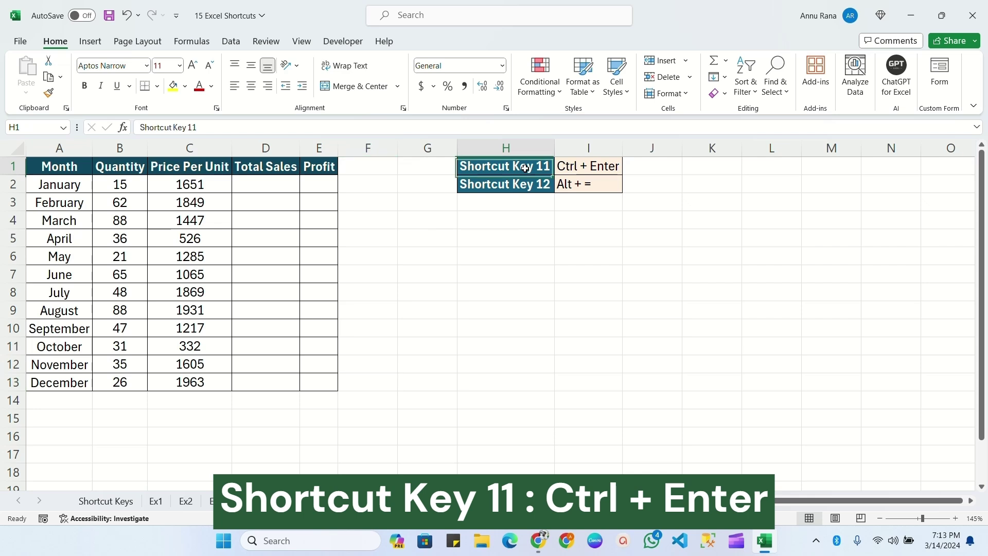
pyautogui.click(579, 167)
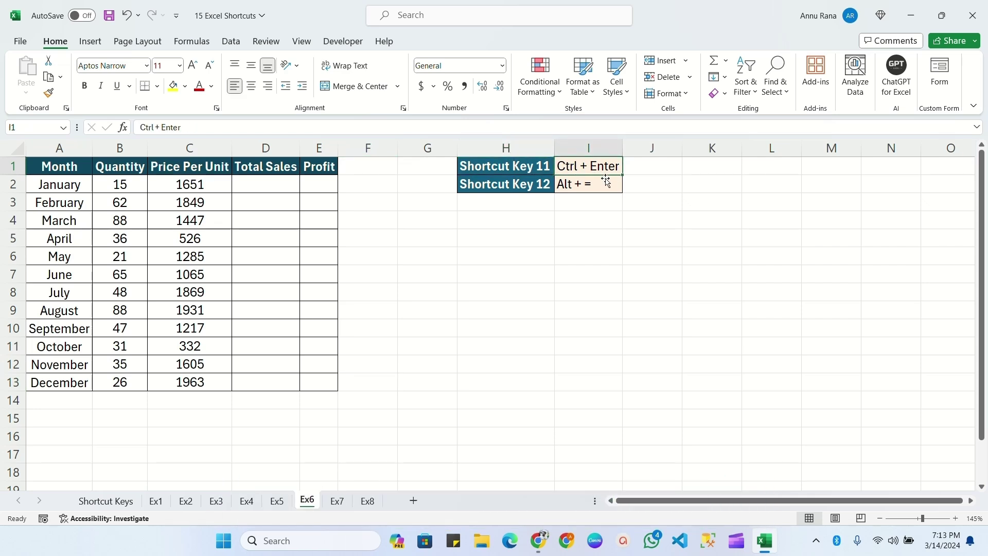
pyautogui.click(49, 167)
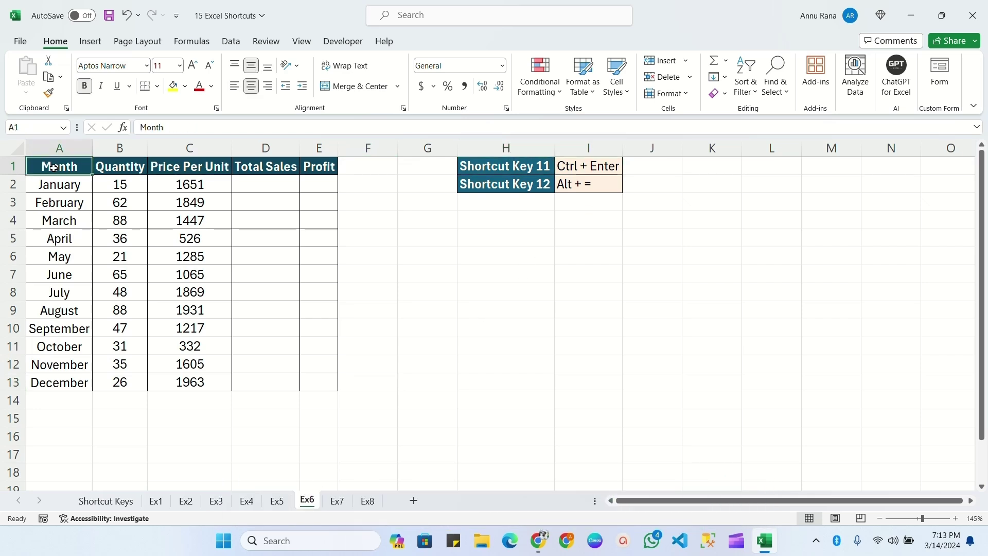
pyautogui.click(115, 169)
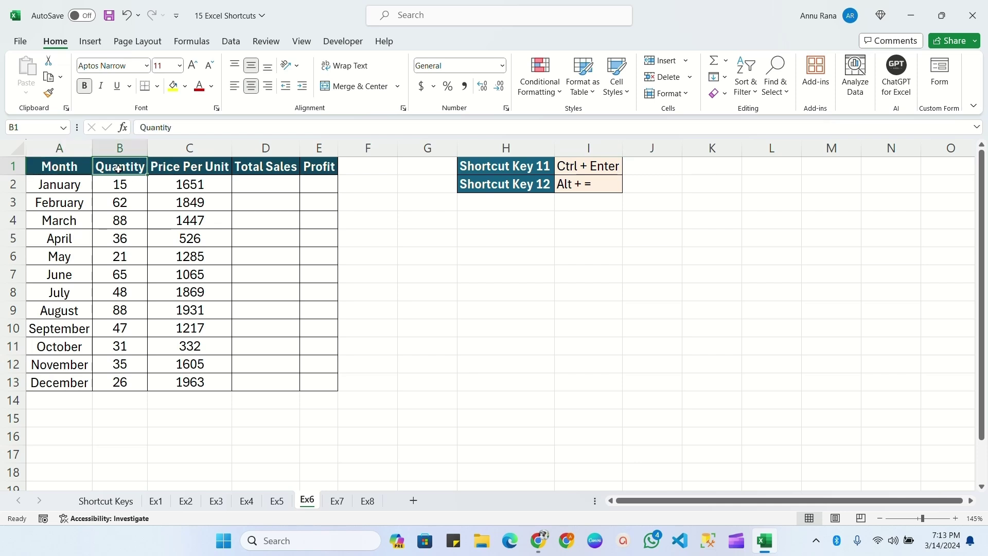
pyautogui.click(193, 172)
pyautogui.click(264, 167)
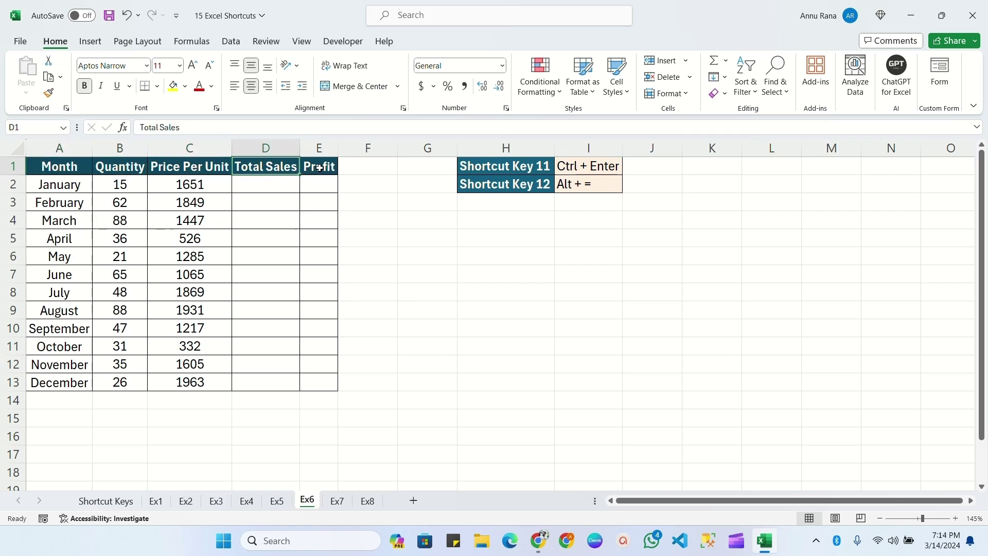
# Widen the Total Sales and Profit columns of the sales table
pyautogui.click(318, 166)
pyautogui.moveTo(338, 149); pyautogui.dragTo(316, 148)
pyautogui.click(443, 257)
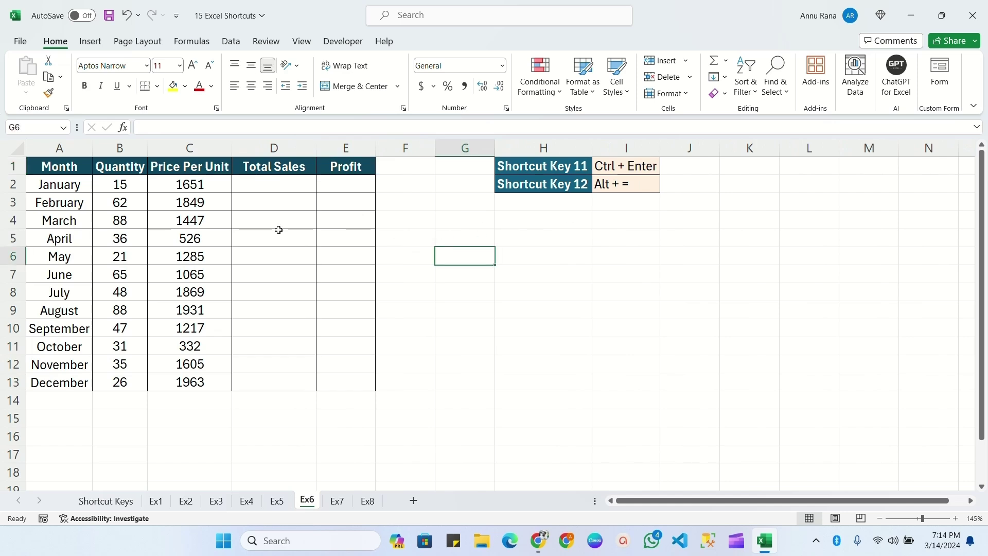
# Fill the Total Sales cells D2:D13 in one go with the formula =B2*C2
pyautogui.click(622, 166)
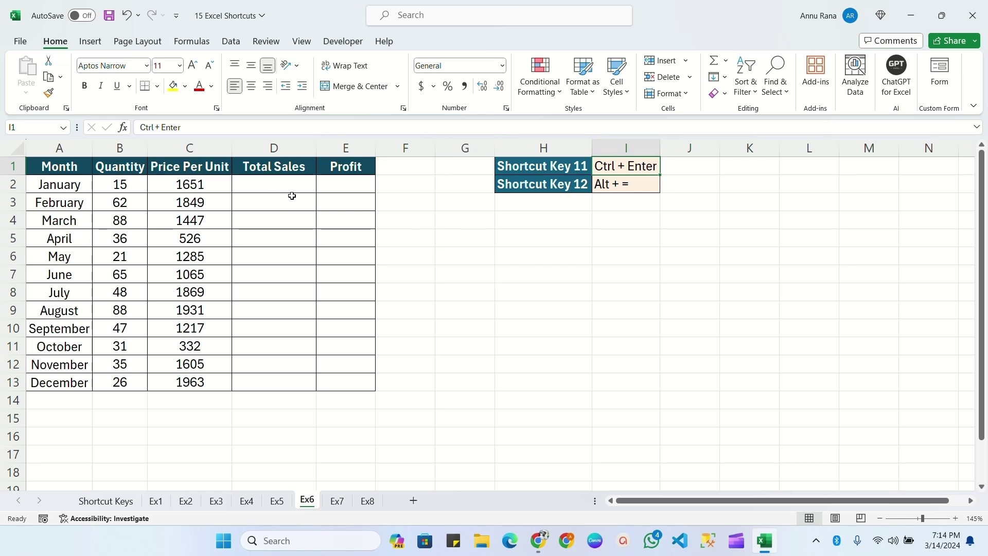
pyautogui.moveTo(289, 186); pyautogui.dragTo(284, 384)
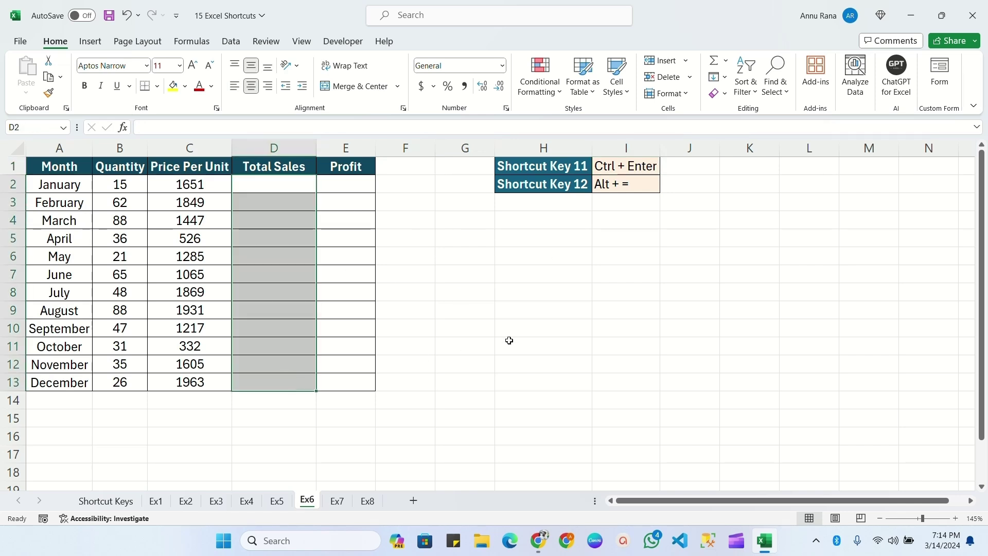
pyautogui.write('=')
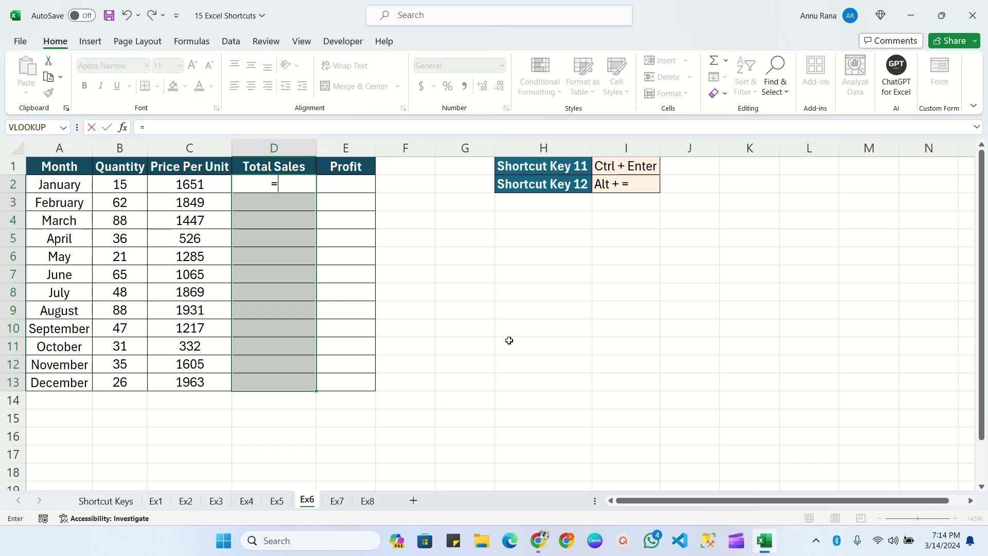
pyautogui.press('Left')
pyautogui.press('Left')
pyautogui.write('*')
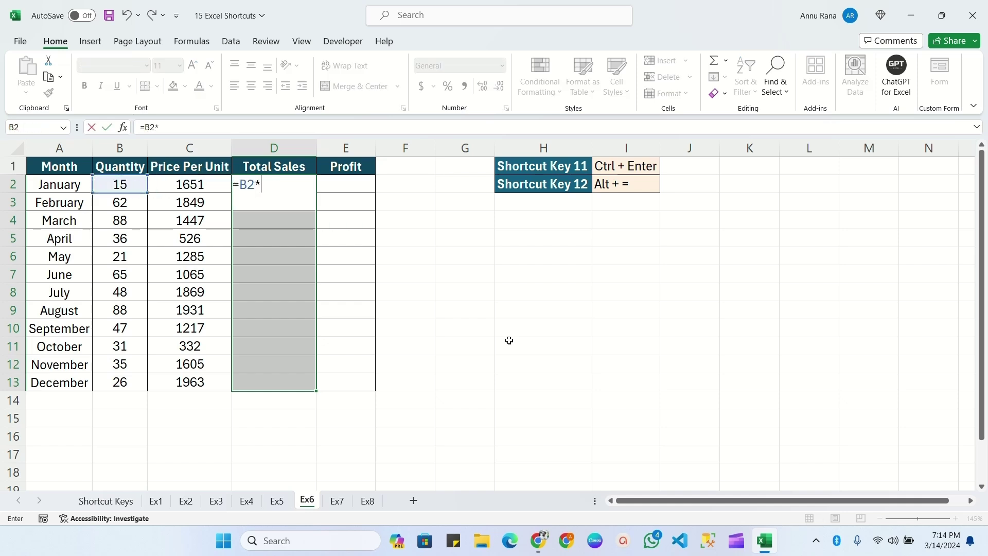
pyautogui.press('Left')
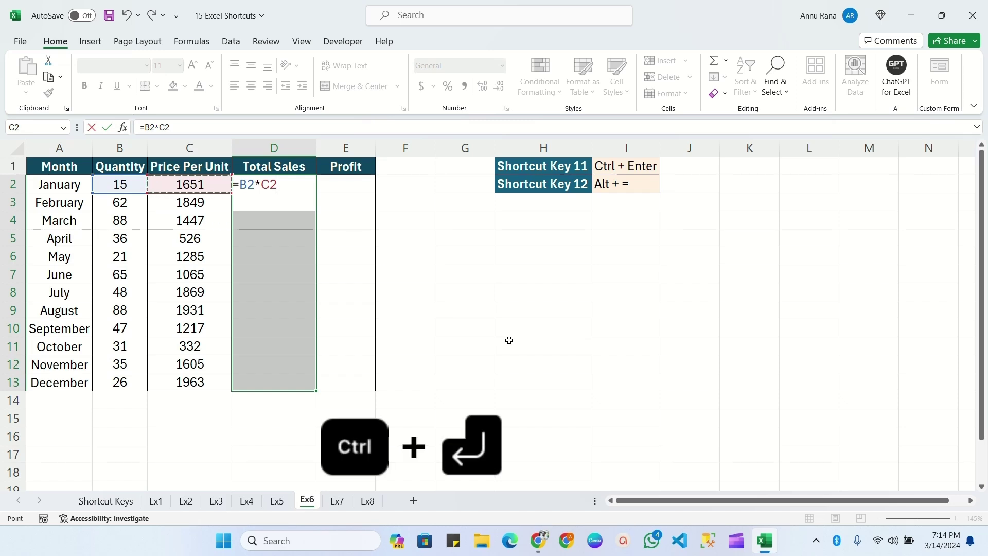
pyautogui.hotkey('ctrl', 'Return')
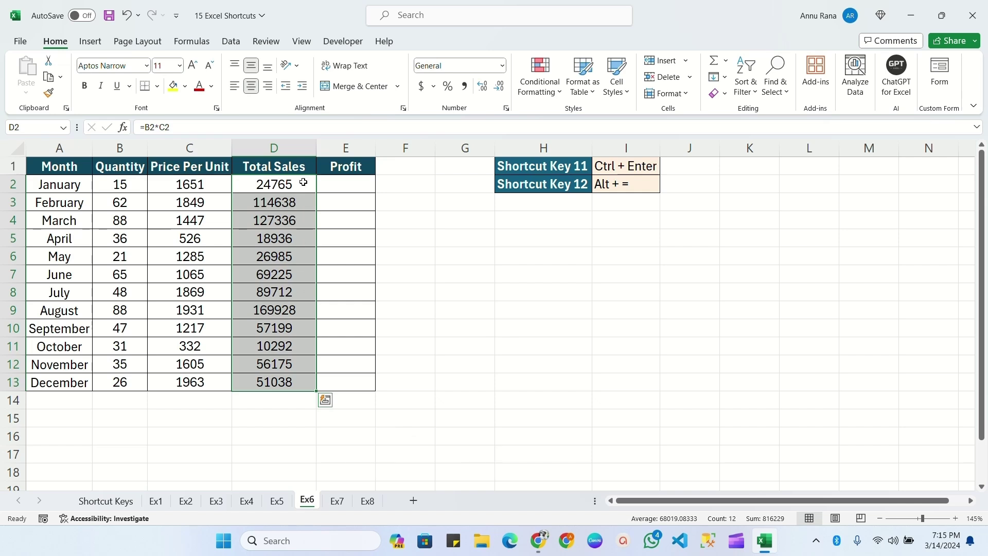
# Fill the Profit cells E2:E13 in one go with the formula =D2*16%
pyautogui.click(271, 381)
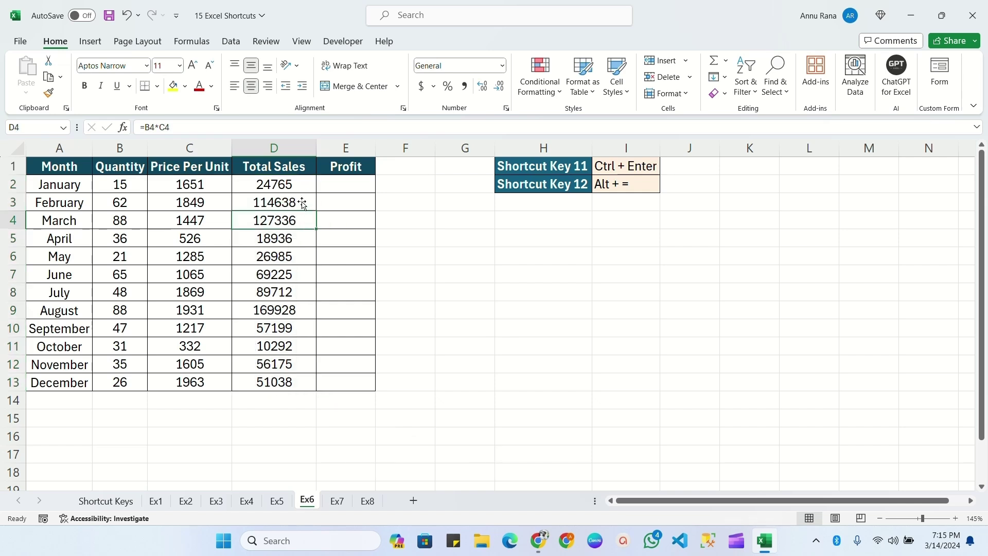
pyautogui.click(348, 184)
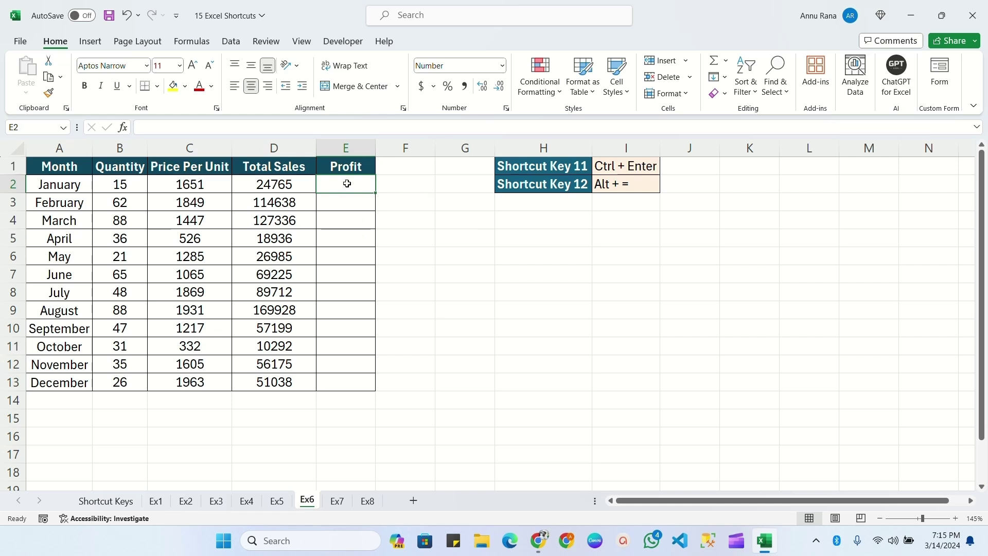
pyautogui.moveTo(346, 184); pyautogui.dragTo(347, 383)
pyautogui.write('=')
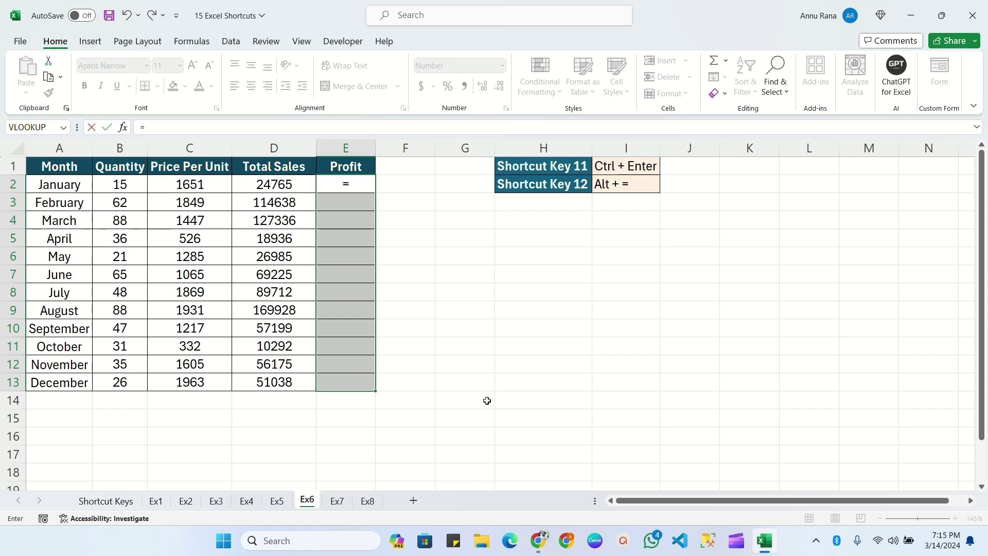
pyautogui.press('Left')
pyautogui.write('*1')
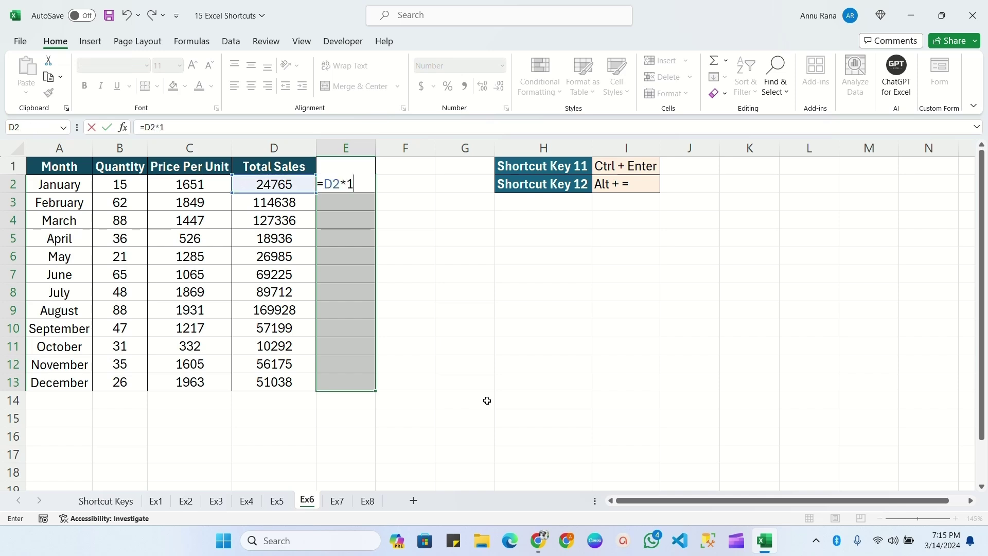
pyautogui.write('6/100')
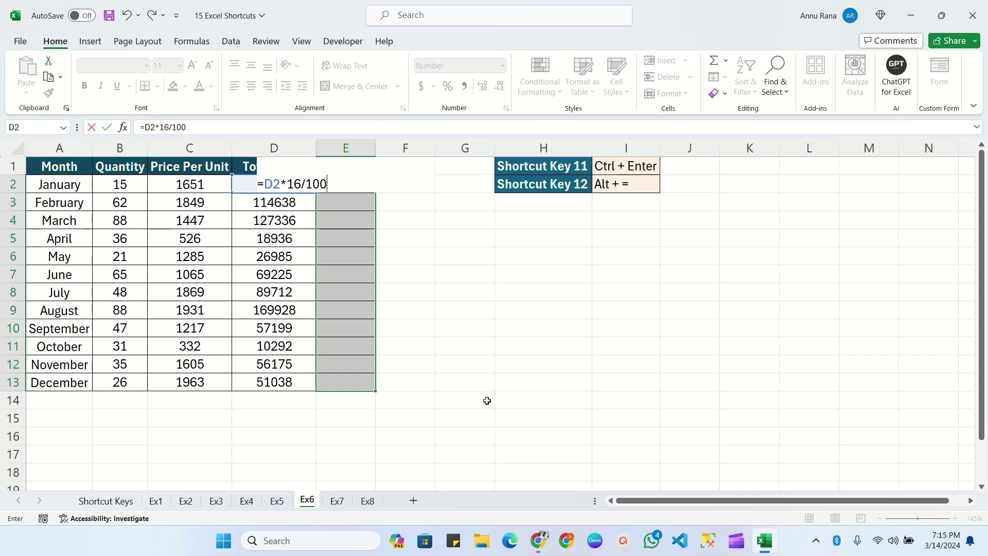
pyautogui.press('BackSpace')
pyautogui.press('BackSpace')
pyautogui.press('BackSpace')
pyautogui.write('%')
pyautogui.hotkey('ctrl', 'Return')
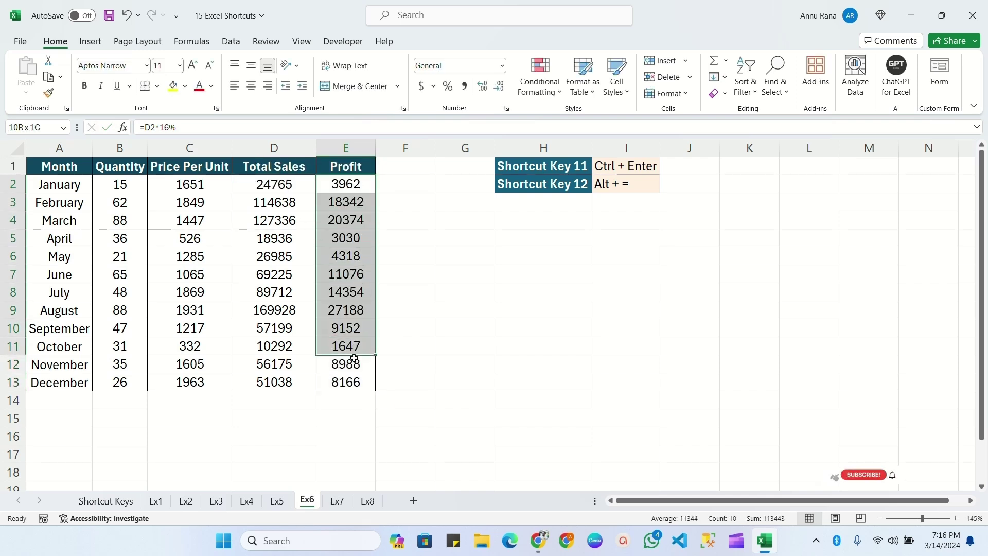
pyautogui.click(505, 307)
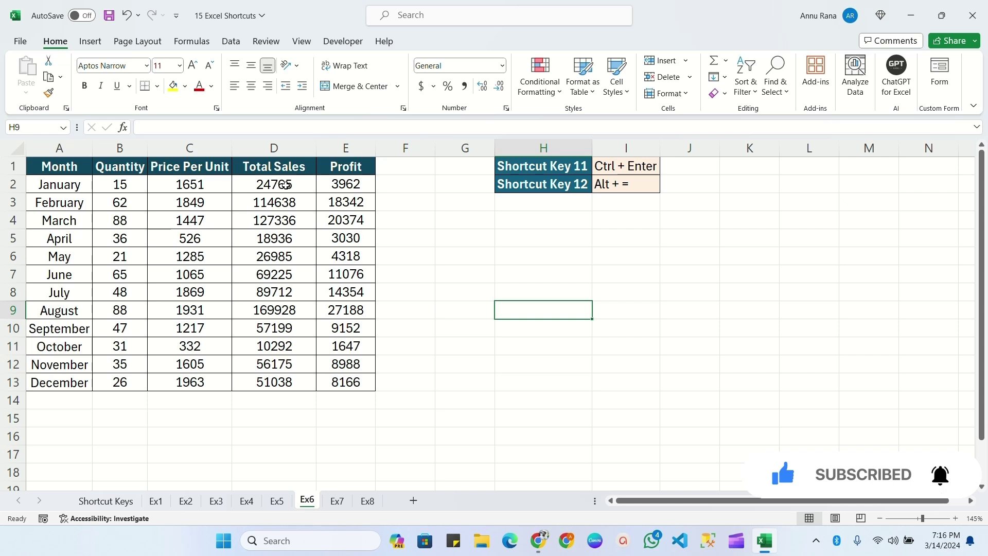
# Total the Total Sales values D2:D13 in cell D14 with AutoSum
pyautogui.click(263, 400)
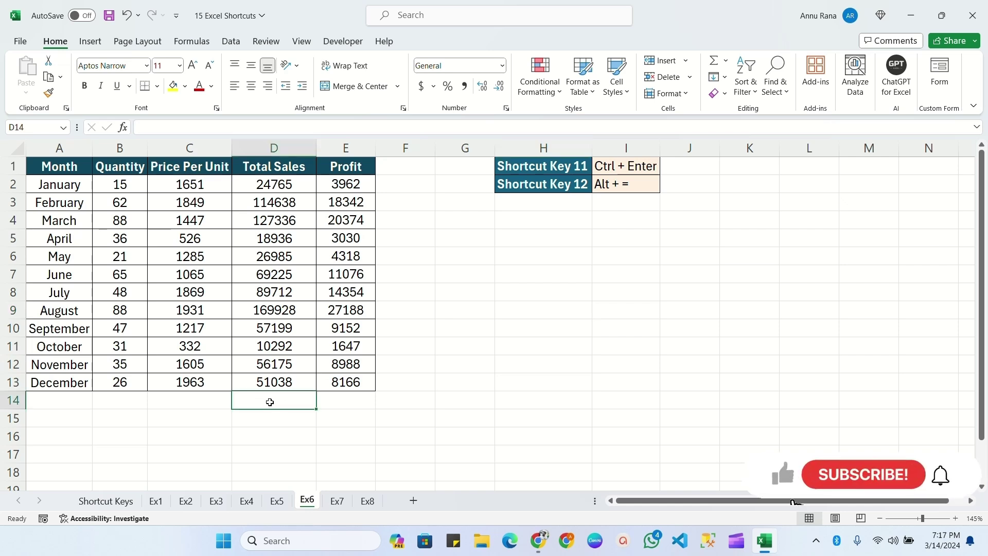
pyautogui.keyDown('ctrl'); pyautogui.scroll(1, 519, 397); pyautogui.keyUp('ctrl')
pyautogui.press('alt')
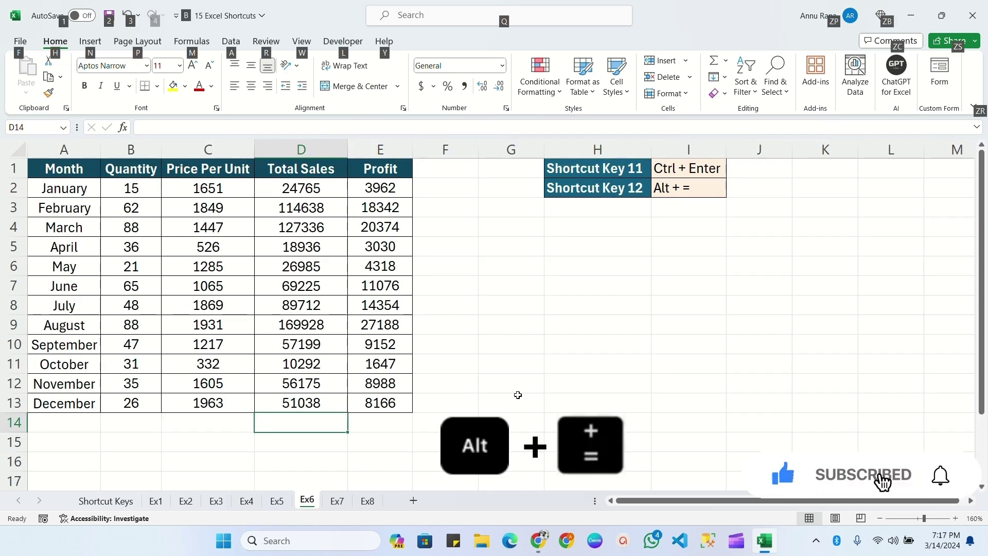
pyautogui.hotkey('alt', '=')
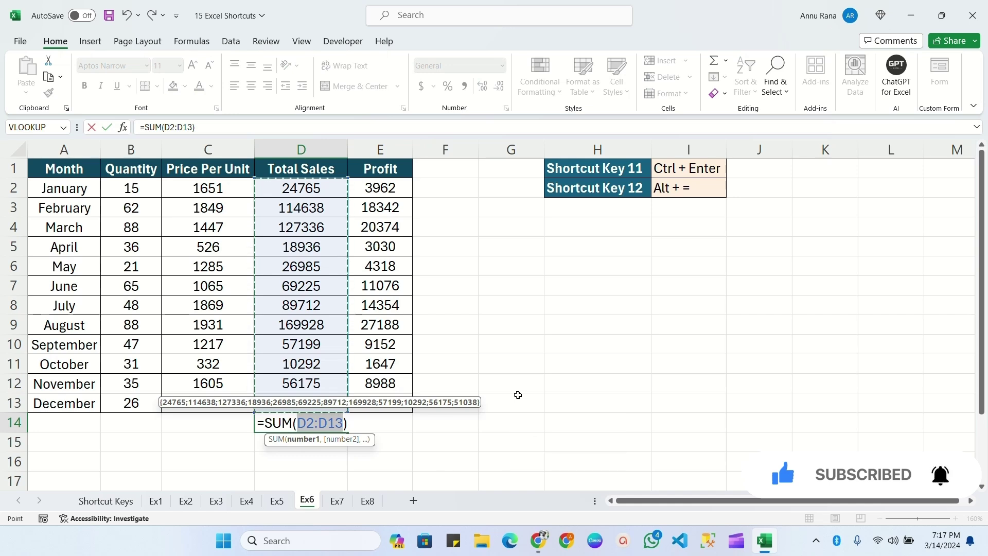
pyautogui.press('Return')
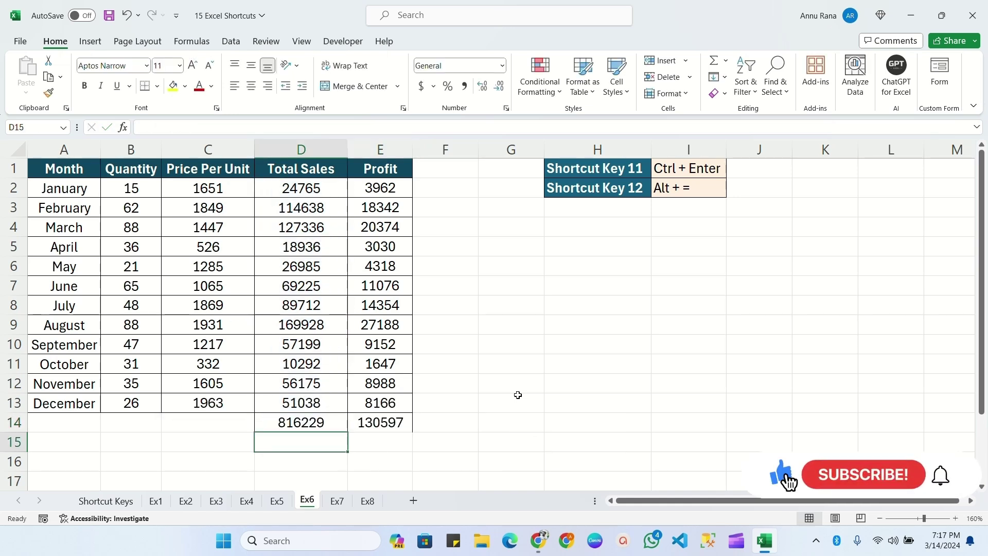
# Clear cell E14 and refill it by applying AutoSum to the selected Profit values E2:E13
pyautogui.press('Up')
pyautogui.press('Right')
pyautogui.press('Delete')
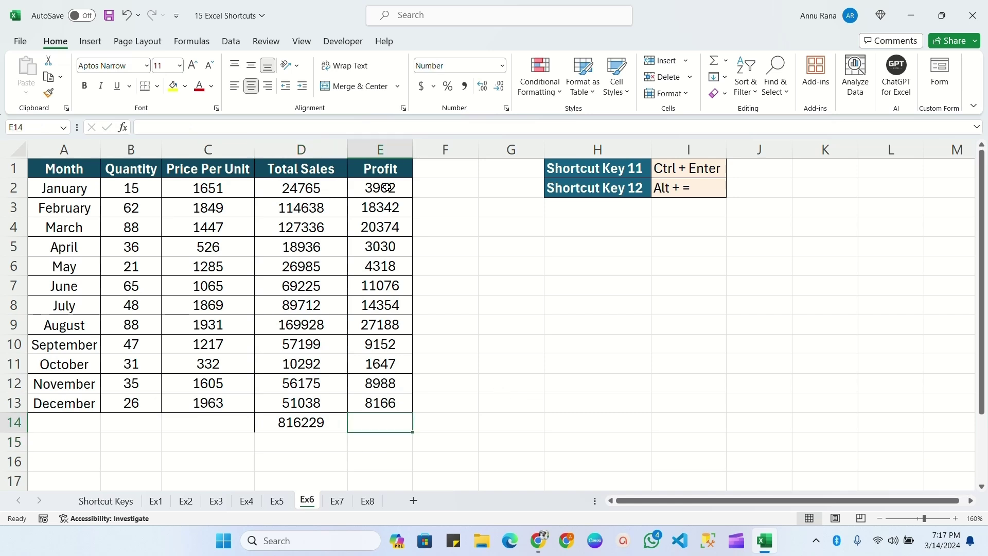
pyautogui.hotkey('ctrl', 'Up')
pyautogui.hotkey('ctrl', 'Up')
pyautogui.press('Down')
pyautogui.hotkey('ctrl', 'shift', 'Down')
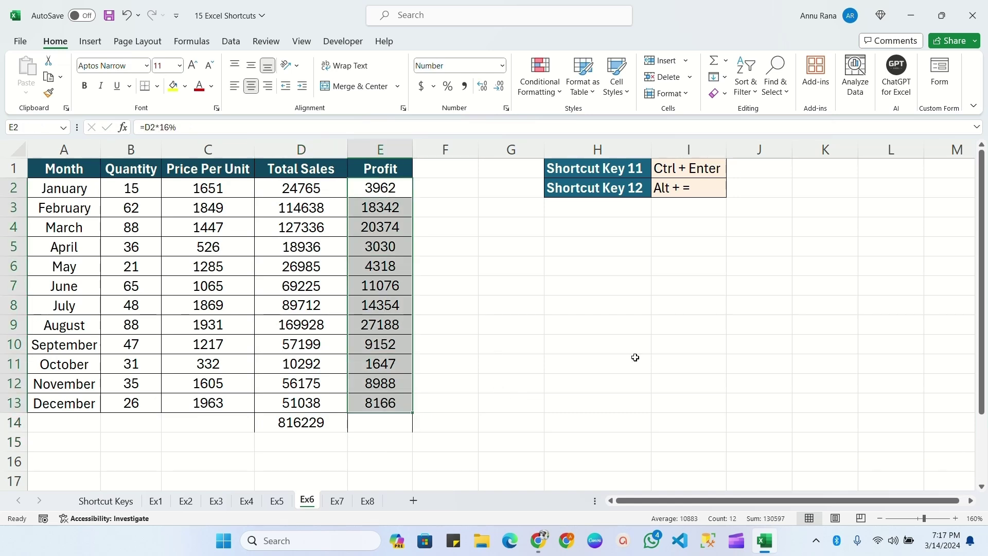
pyautogui.hotkey('alt', '=')
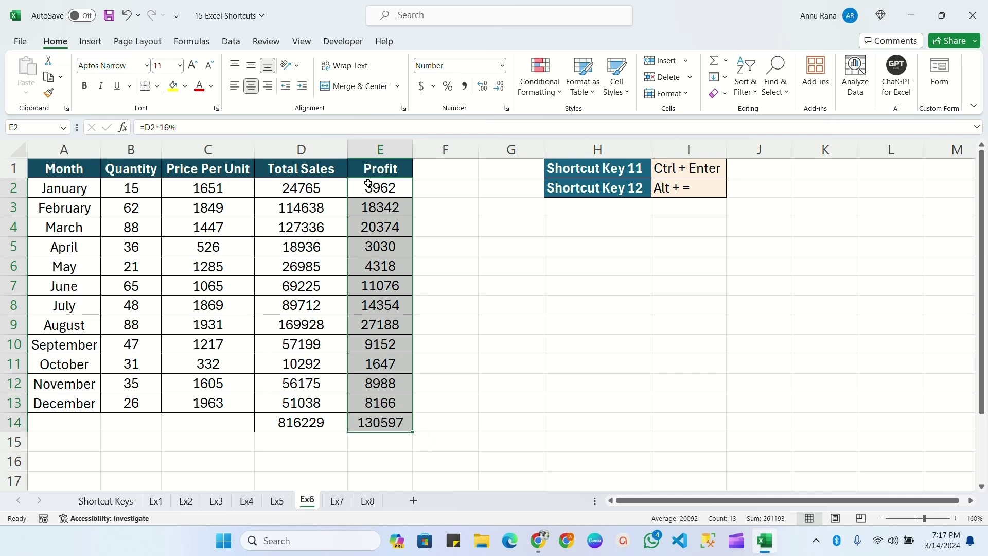
pyautogui.click(382, 424)
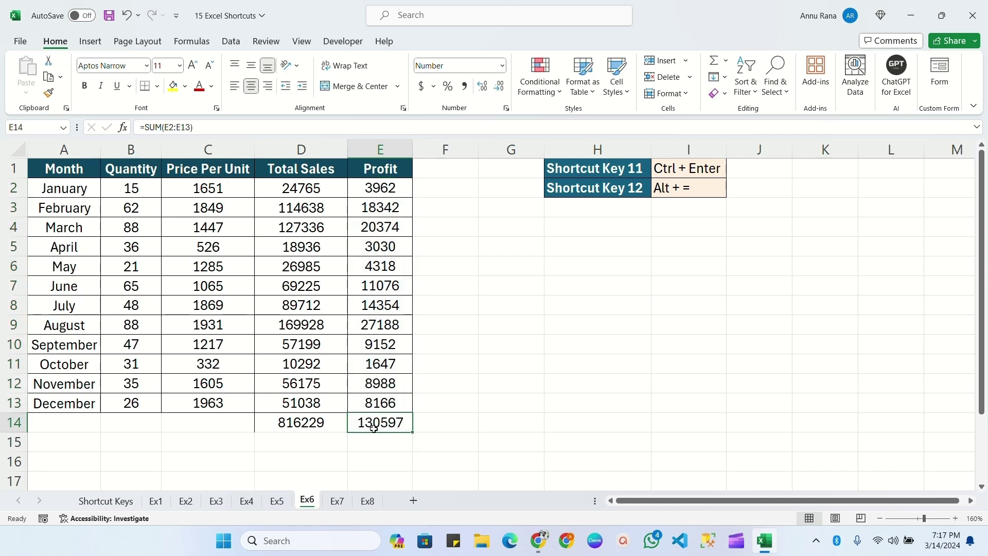
pyautogui.click(520, 308)
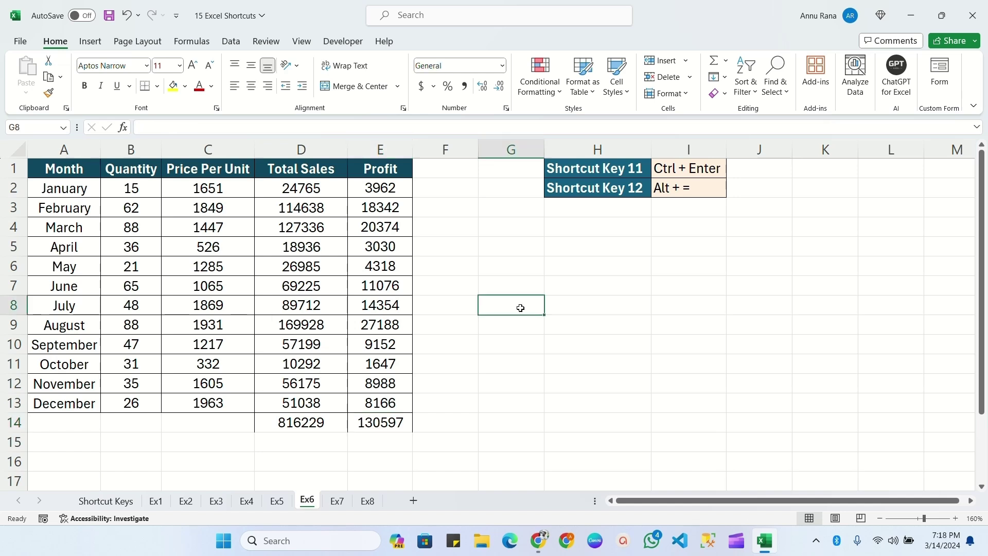
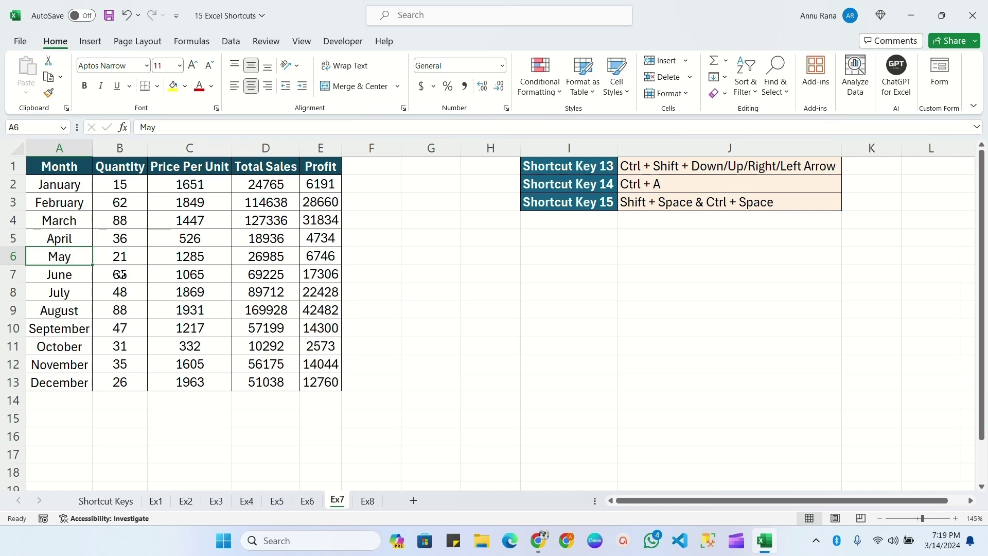
# Select the Month column from May in A6 down to A13, and separately from A6 up to the header in A1
pyautogui.hotkey('ctrl', 'shift', 'Down')
pyautogui.click(69, 255)
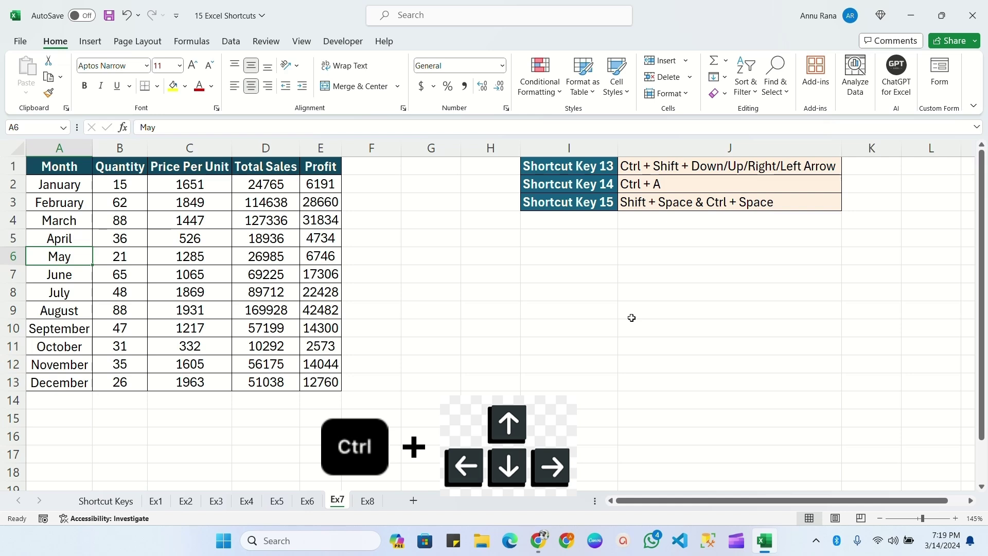
pyautogui.hotkey('ctrl', 'shift', 'Down')
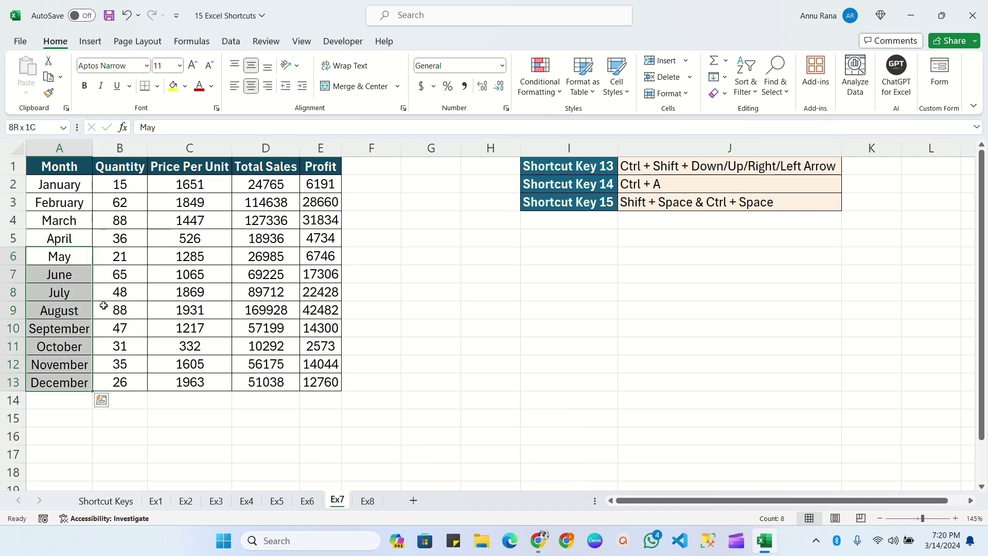
pyautogui.click(70, 256)
pyautogui.hotkey('ctrl', 'shift', 'Up')
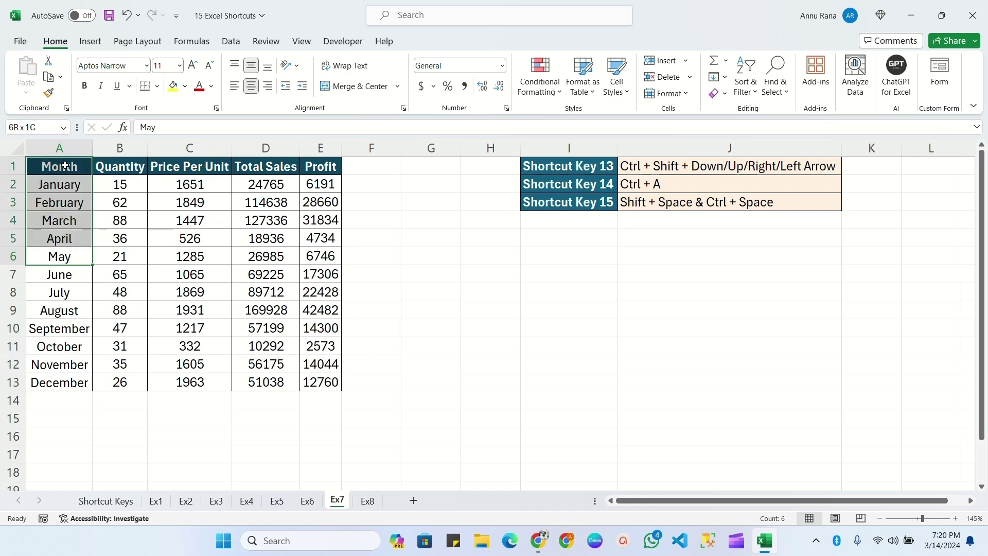
pyautogui.hotkey('shift', 'BackSpace')
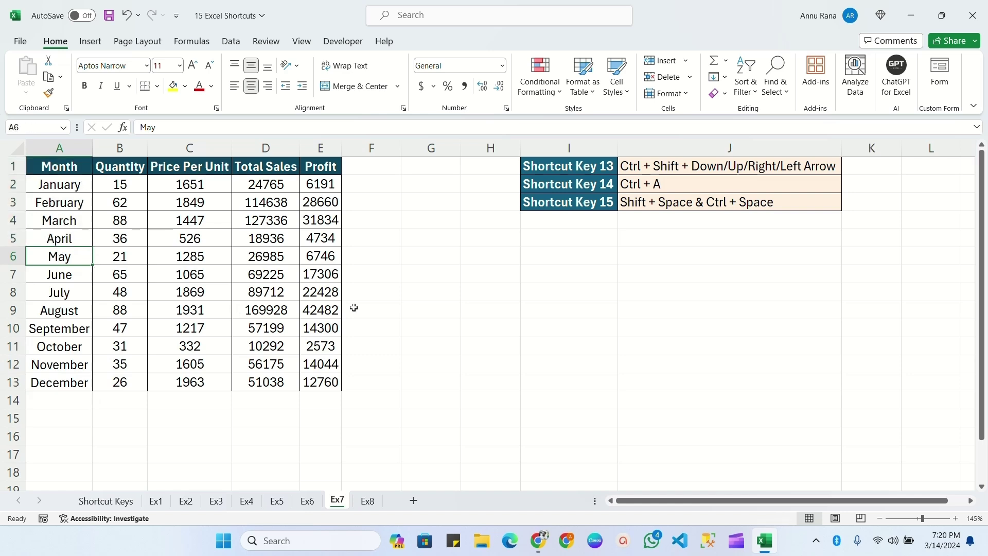
pyautogui.hotkey('ctrl', 'shift', 'Up')
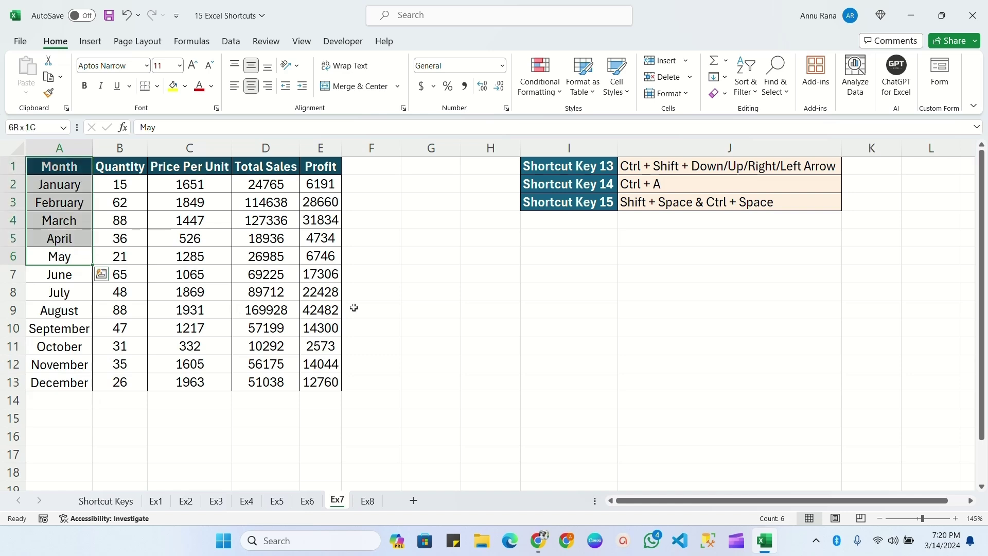
# Select the May row from A6 across to the Profit value in E6, and separately from C6 back to A6
pyautogui.click(74, 257)
pyautogui.hotkey('ctrl', 'shift', 'Right')
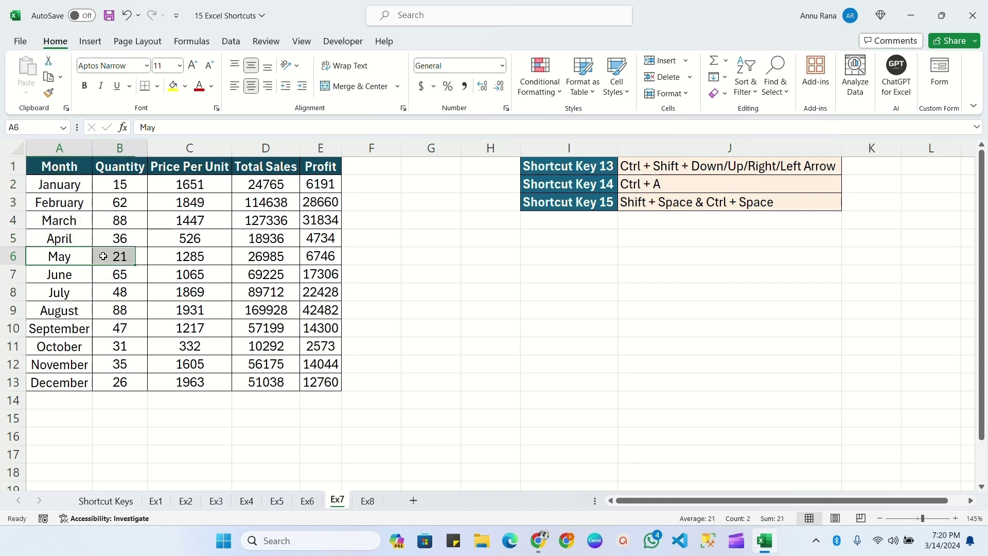
pyautogui.click(63, 256)
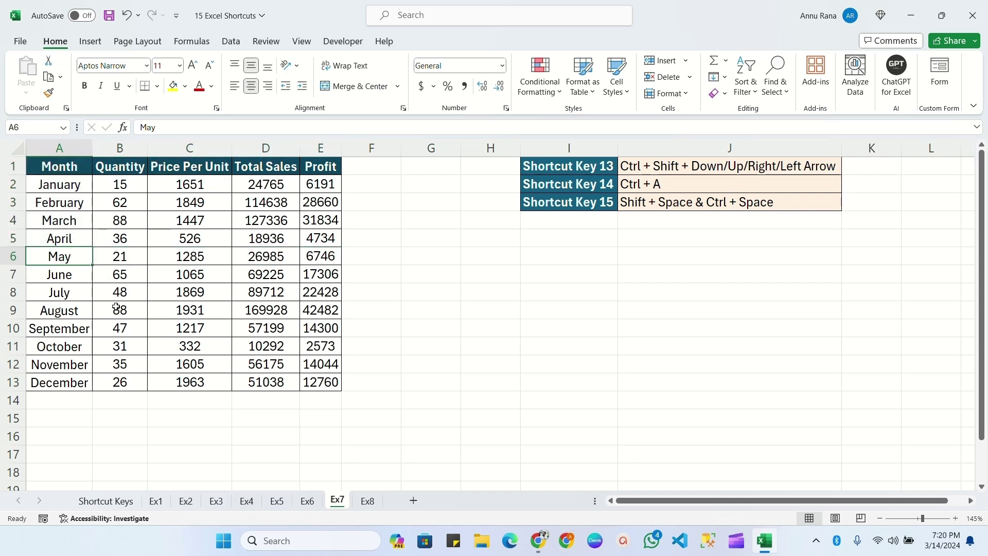
pyautogui.hotkey('ctrl', 'shift', 'Right')
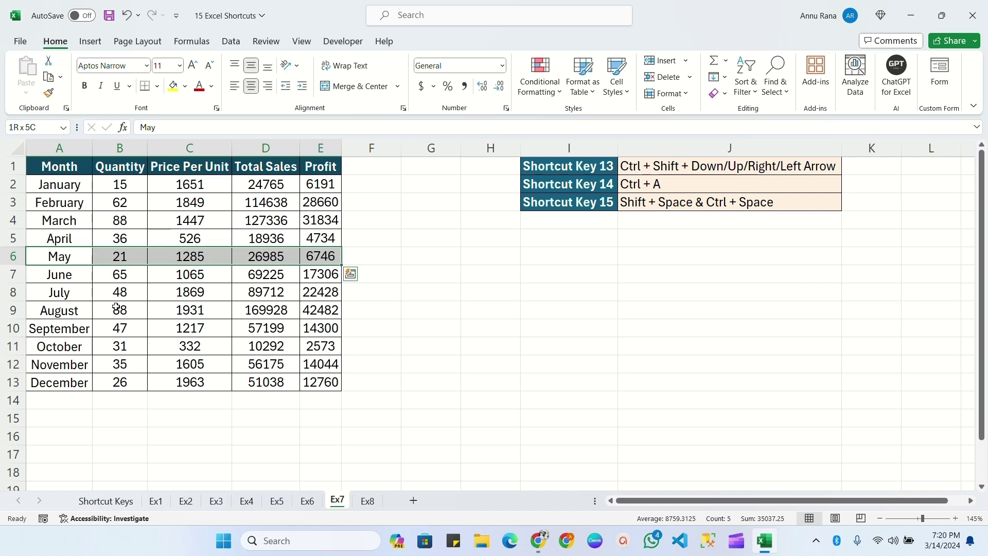
pyautogui.click(56, 259)
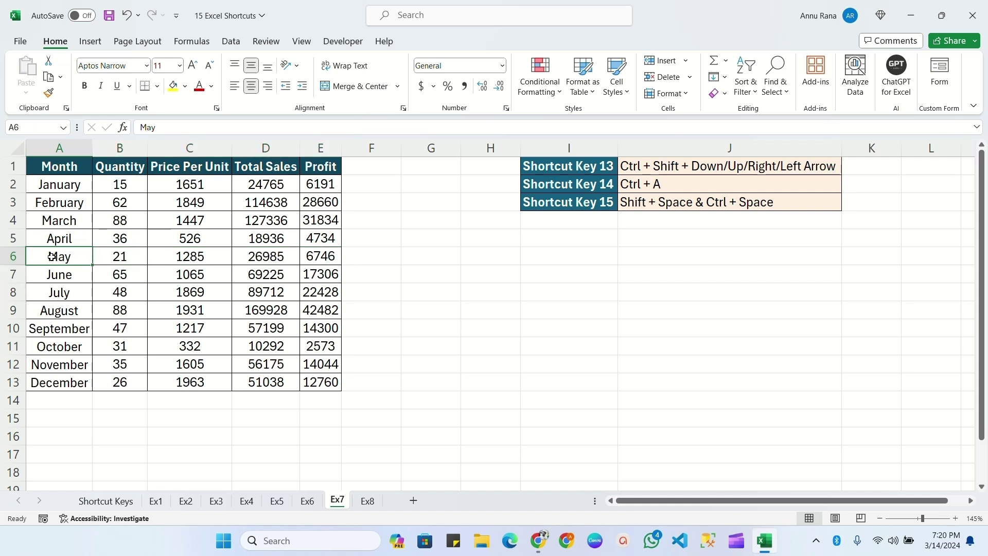
pyautogui.click(187, 259)
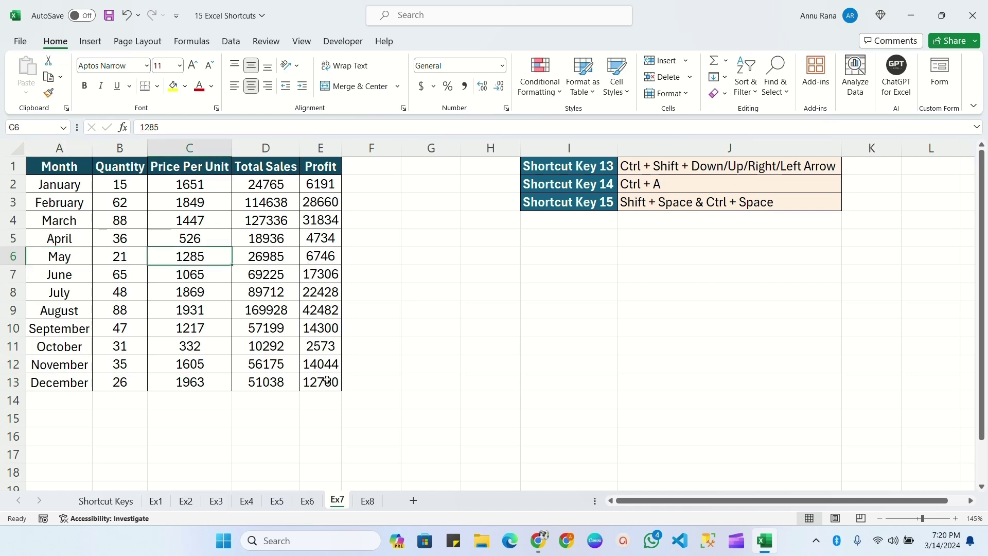
pyautogui.hotkey('ctrl', 'shift', 'Left')
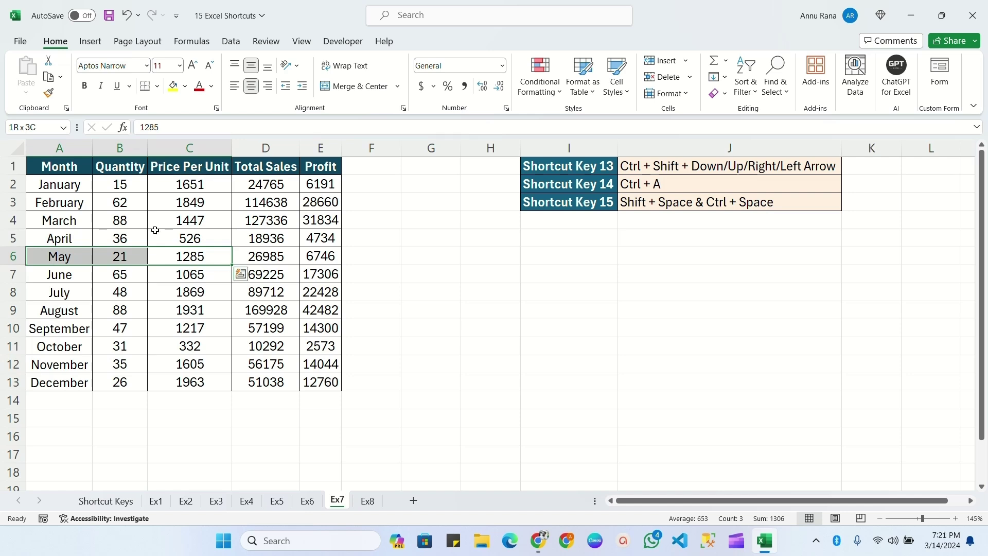
# Extend the selection from A6 down and across to cover A6:E13, and collapse it back to A6
pyautogui.click(67, 258)
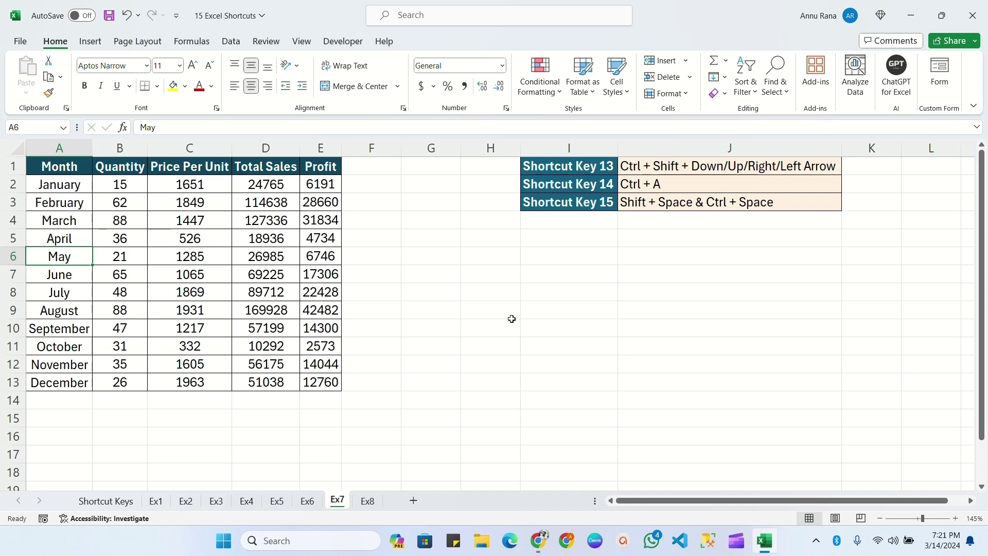
pyautogui.hotkey('ctrl', 'shift', 'Down')
pyautogui.hotkey('ctrl', 'shift', 'Right')
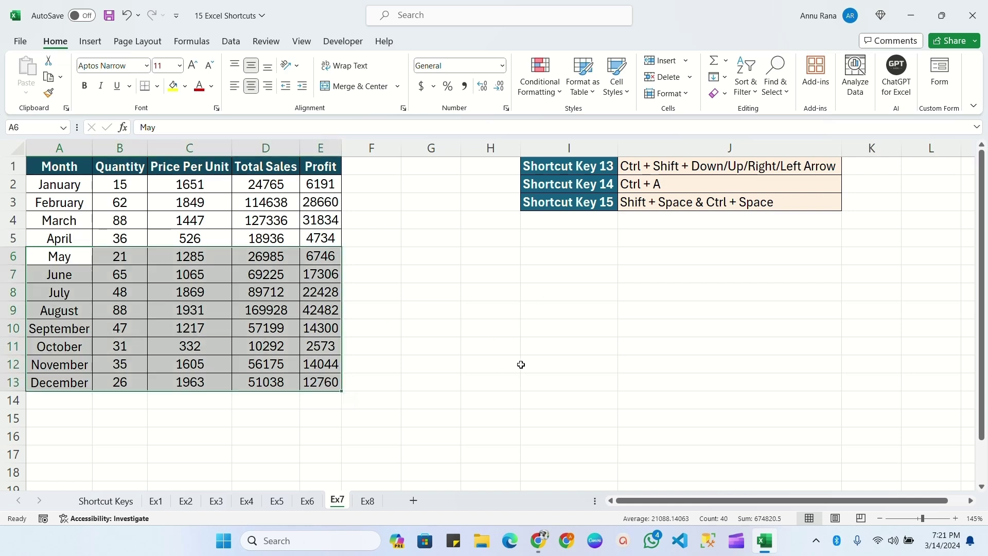
pyautogui.hotkey('ctrl', 'shift', 'Up')
pyautogui.hotkey('ctrl', 'shift', 'Left')
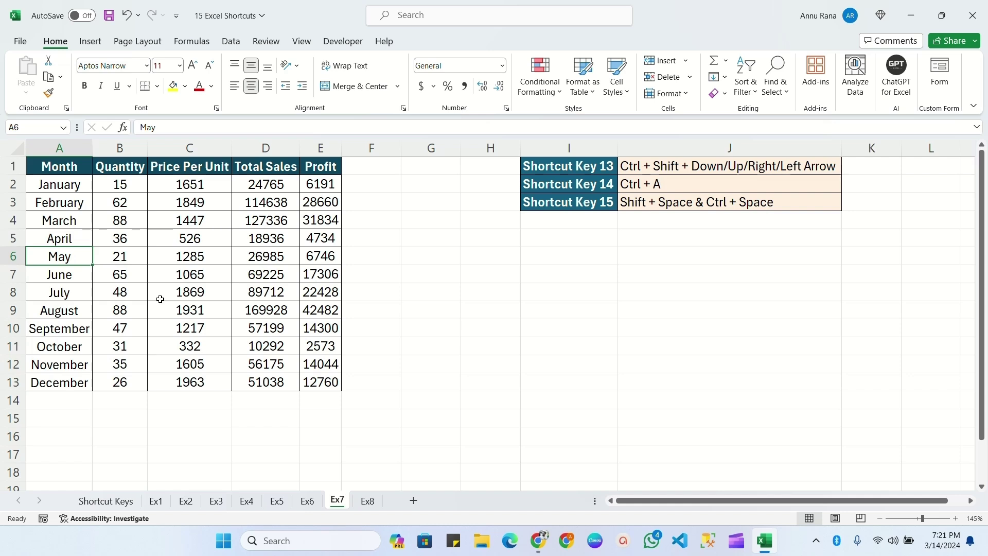
# Select the block A6:E13 from A6 by extending across the row first, and again by extending down the column first
pyautogui.hotkey('shift', 'space')
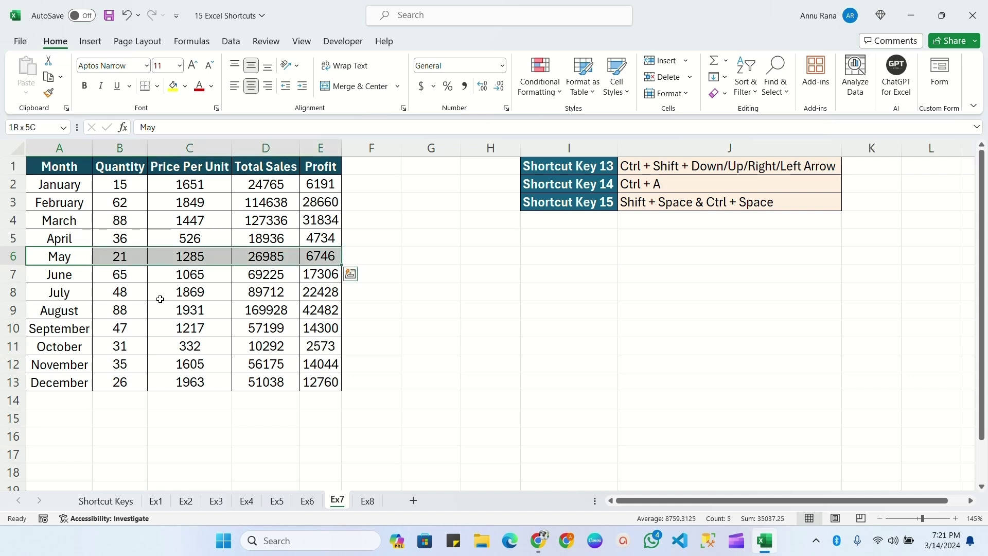
pyautogui.hotkey('ctrl', 'shift', 'Down')
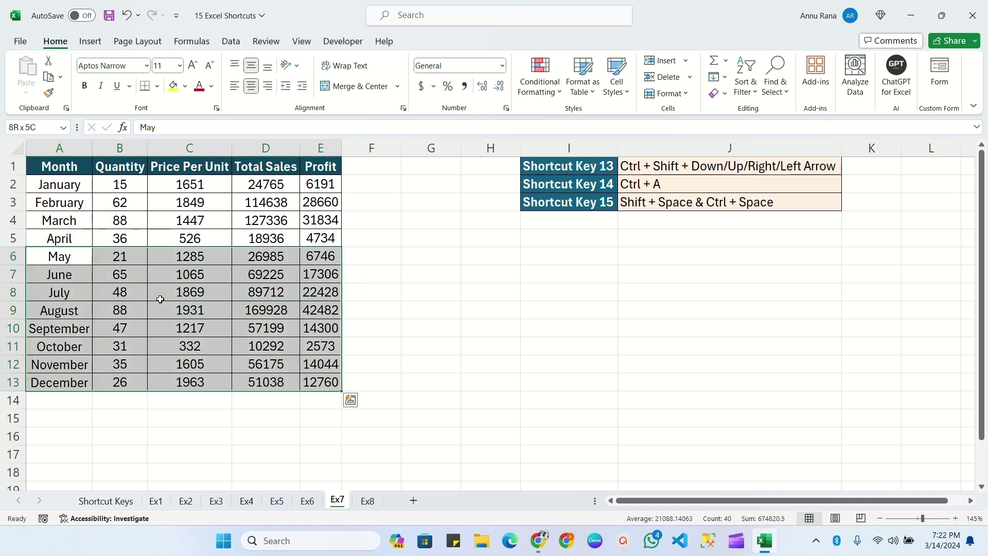
pyautogui.click(46, 252)
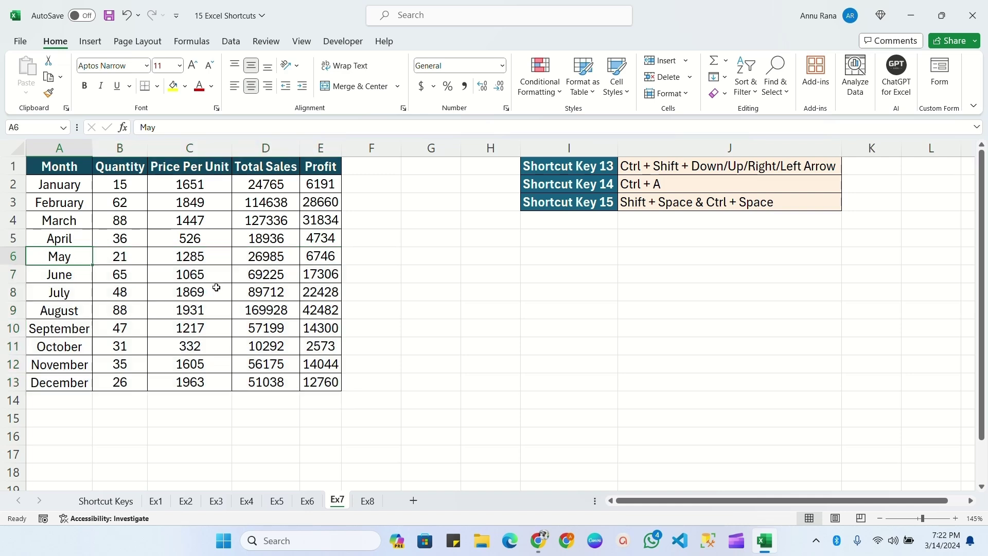
pyautogui.hotkey('ctrl', 'shift', 'Down')
pyautogui.hotkey('ctrl', 'shift', 'Right')
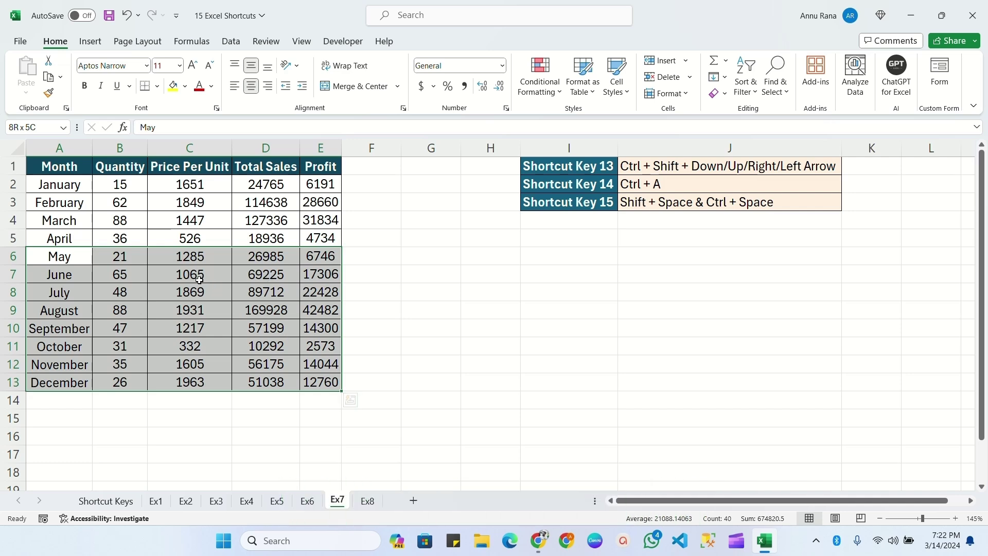
# Select the entire data table A1:E13 at once, starting from the March Price Per Unit cell C4
pyautogui.click(219, 236)
pyautogui.click(168, 295)
pyautogui.click(201, 346)
pyautogui.click(242, 292)
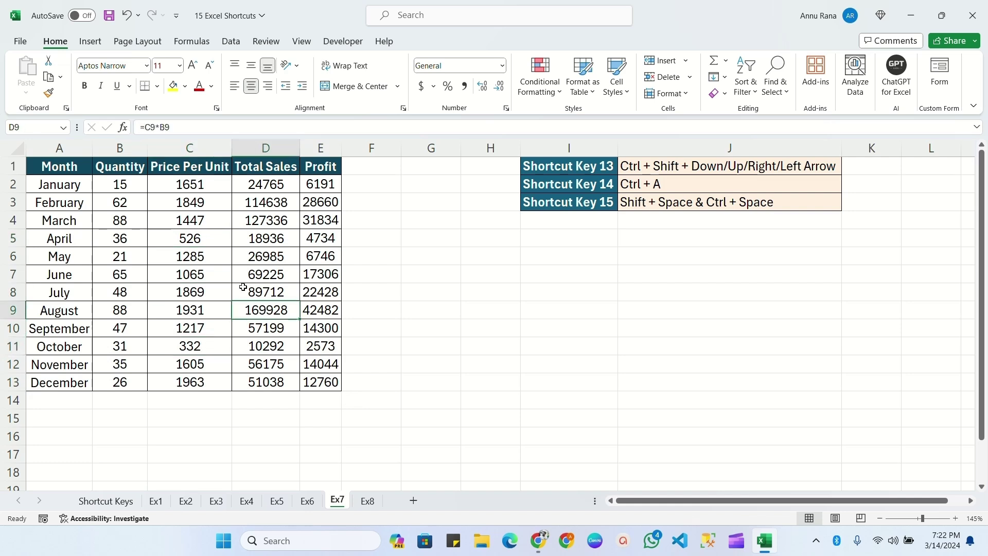
pyautogui.click(115, 328)
pyautogui.click(119, 364)
pyautogui.click(178, 238)
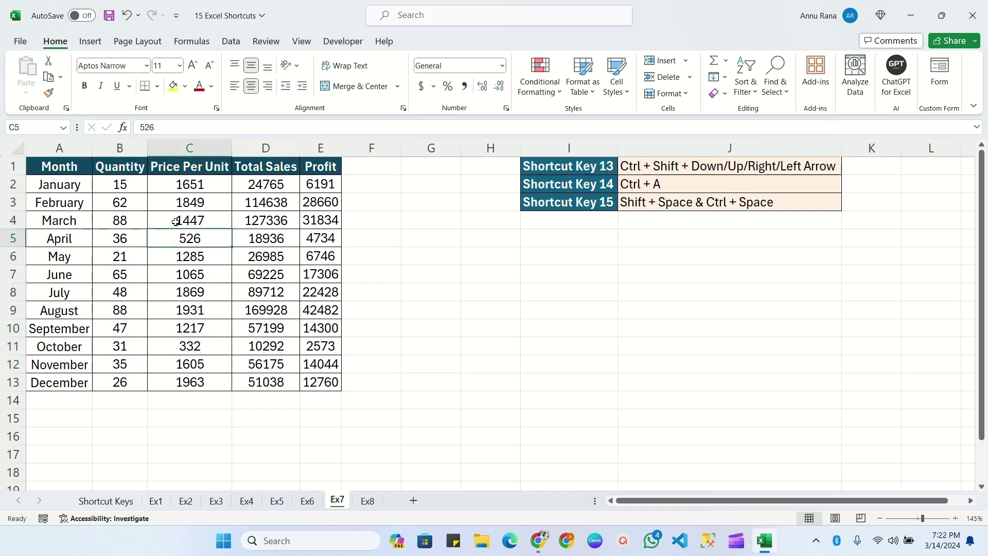
pyautogui.click(181, 221)
pyautogui.hotkey('ctrl', 'a')
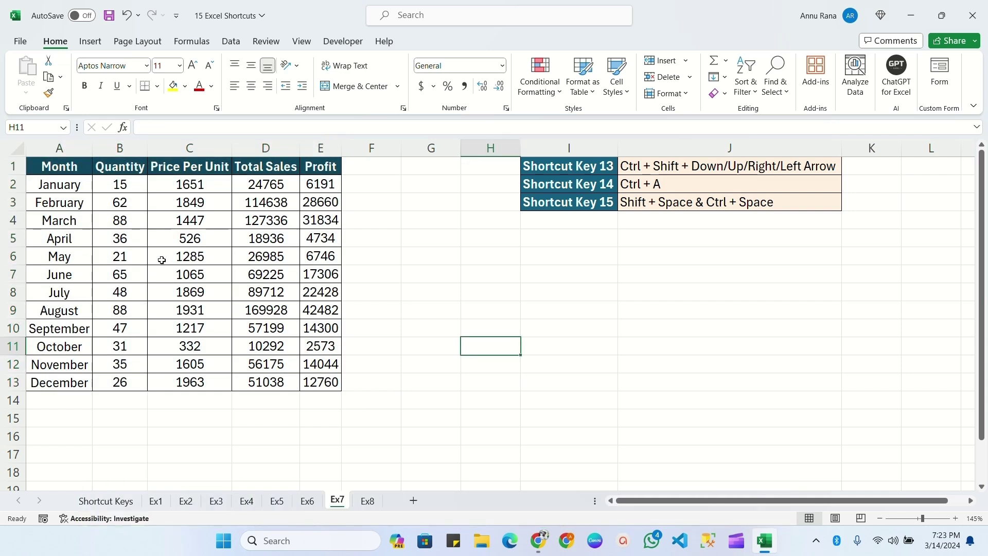
# Select entire rows one after another by their row numbers, including rows 6, 7, 8, 10 and 11
pyautogui.click(193, 238)
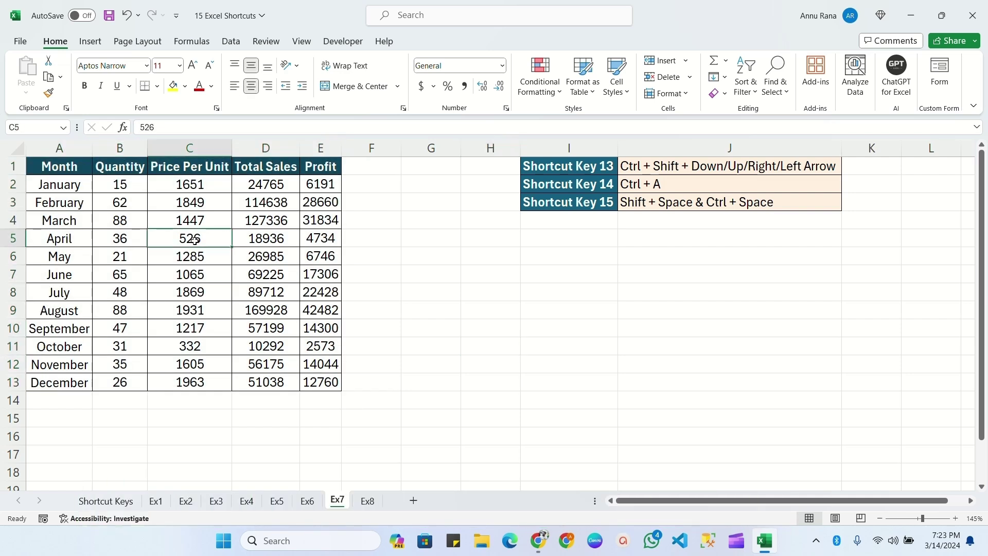
pyautogui.click(2, 240)
pyautogui.click(11, 256)
pyautogui.click(11, 274)
pyautogui.click(11, 293)
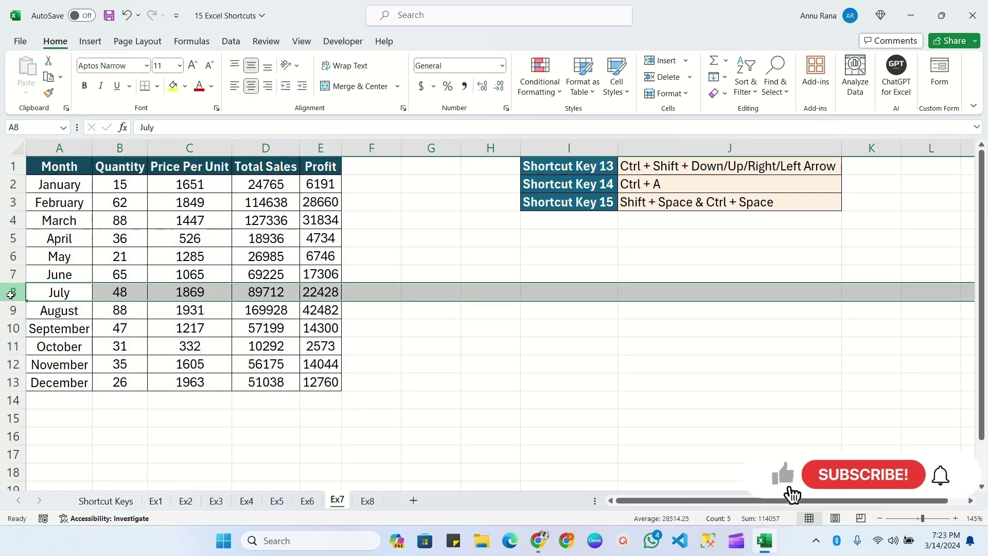
pyautogui.click(13, 328)
pyautogui.click(17, 347)
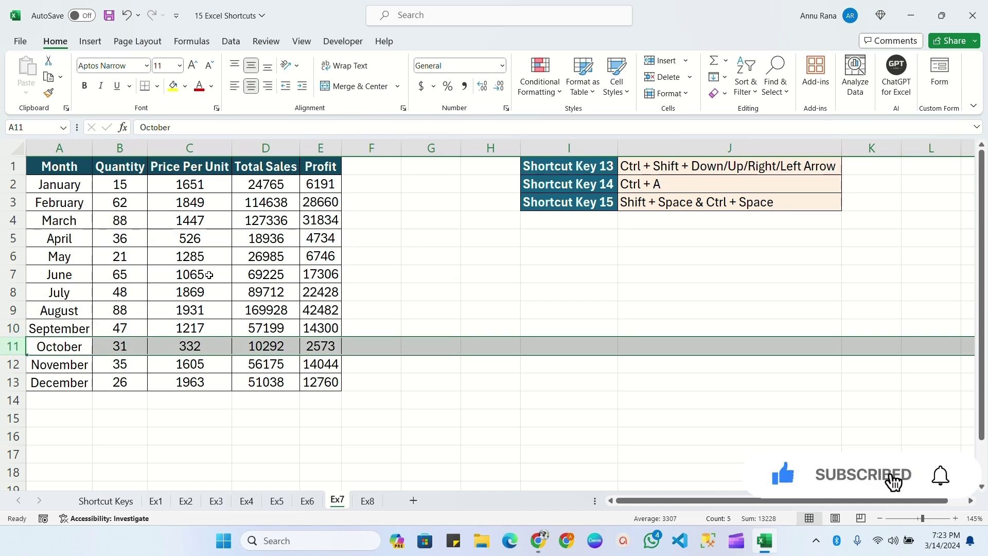
# Select the entire row 7 starting from the June Profit cell E7, and clear the selection
pyautogui.click(186, 266)
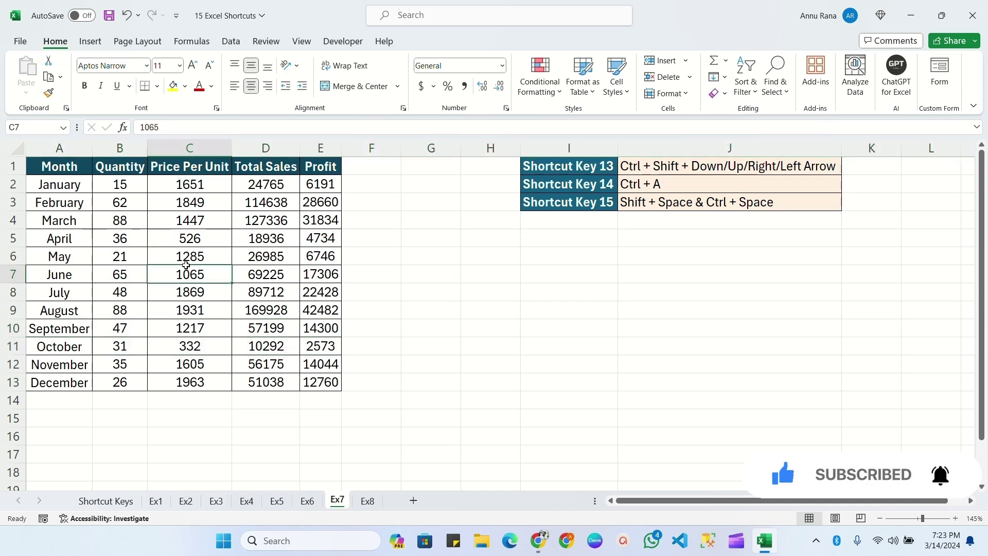
pyautogui.click(189, 294)
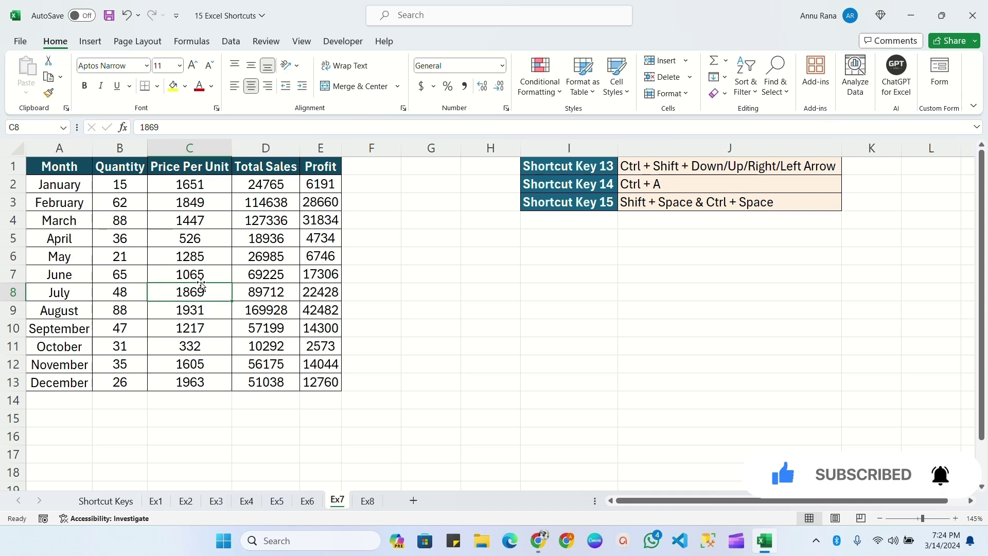
pyautogui.click(184, 277)
pyautogui.press('Right')
pyautogui.press('Right')
pyautogui.press('Right')
pyautogui.press('Right')
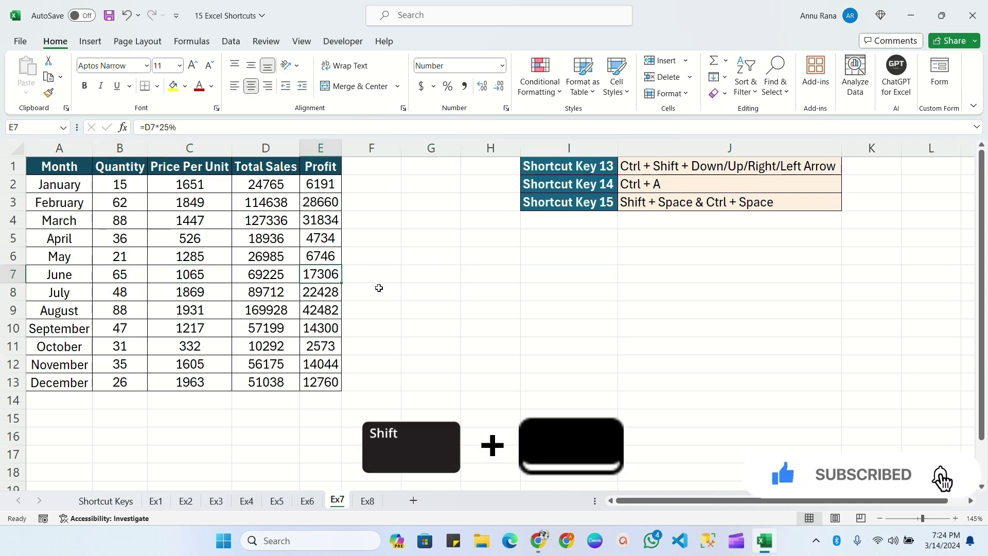
pyautogui.hotkey('shift', 'space')
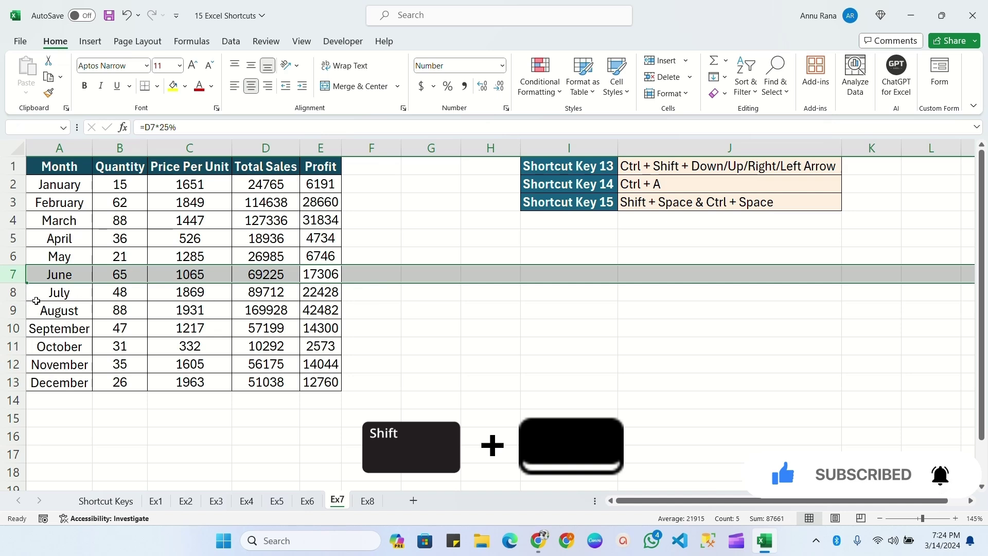
pyautogui.click(378, 297)
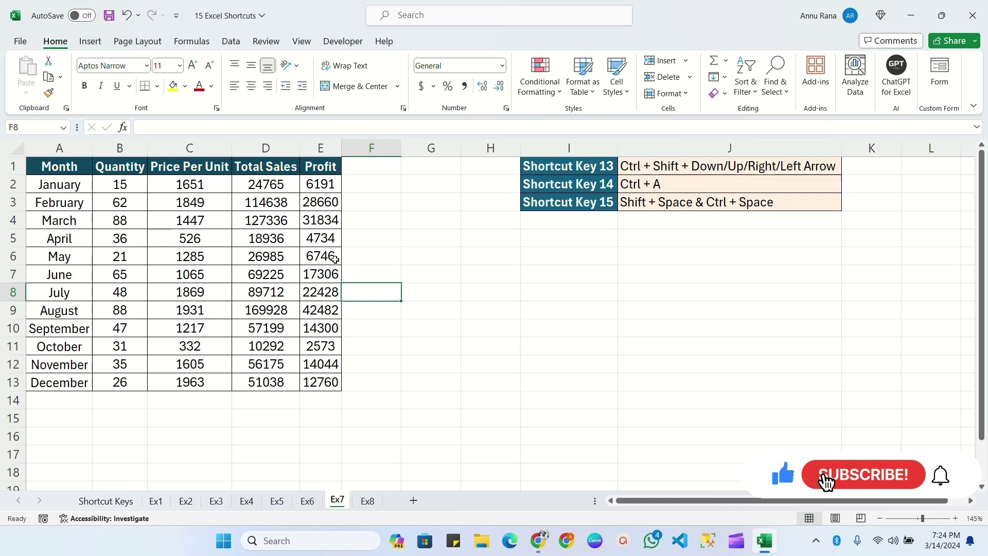
# Extend the Profit cells E6:E8 to select entire rows 6 to 8, and clear the selection
pyautogui.moveTo(335, 259); pyautogui.dragTo(328, 293)
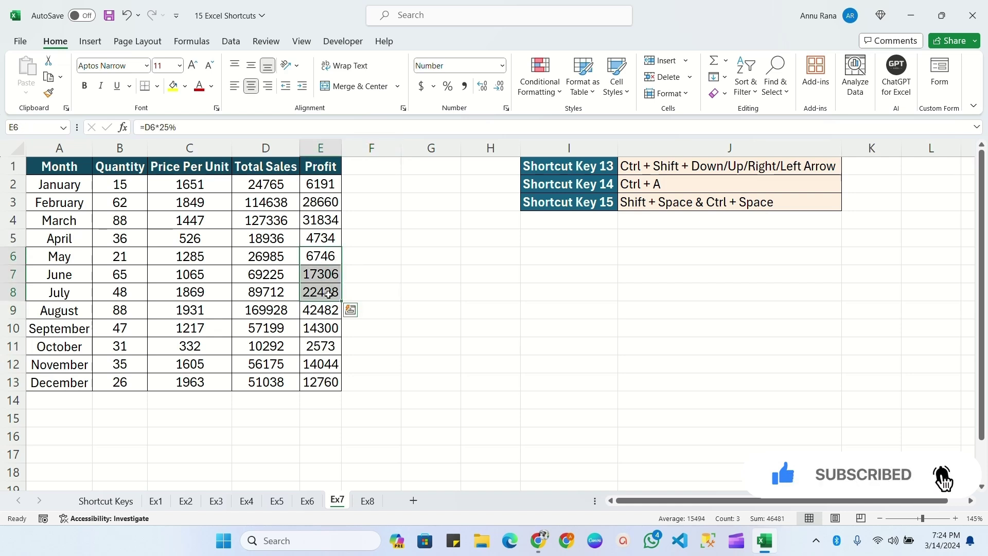
pyautogui.hotkey('shift', 'space')
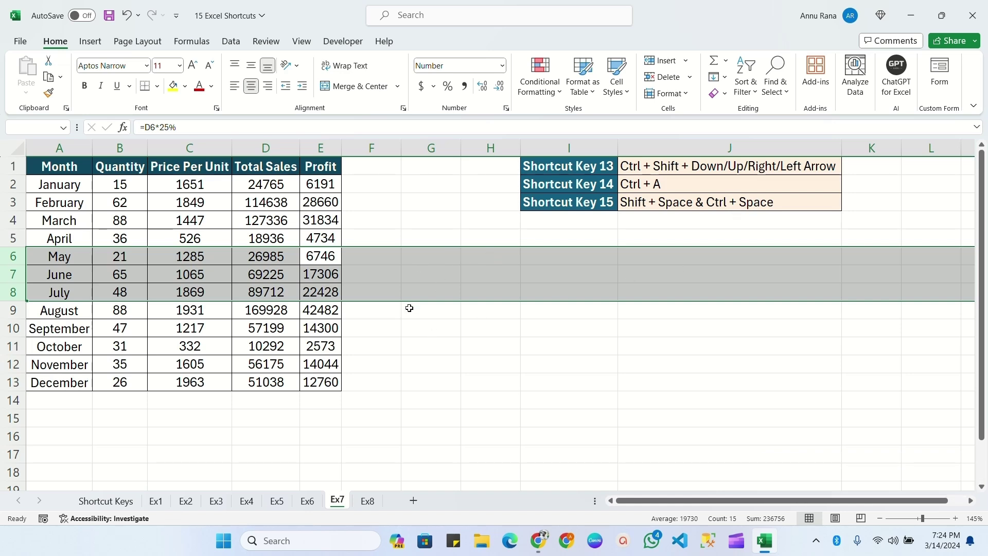
pyautogui.click(403, 334)
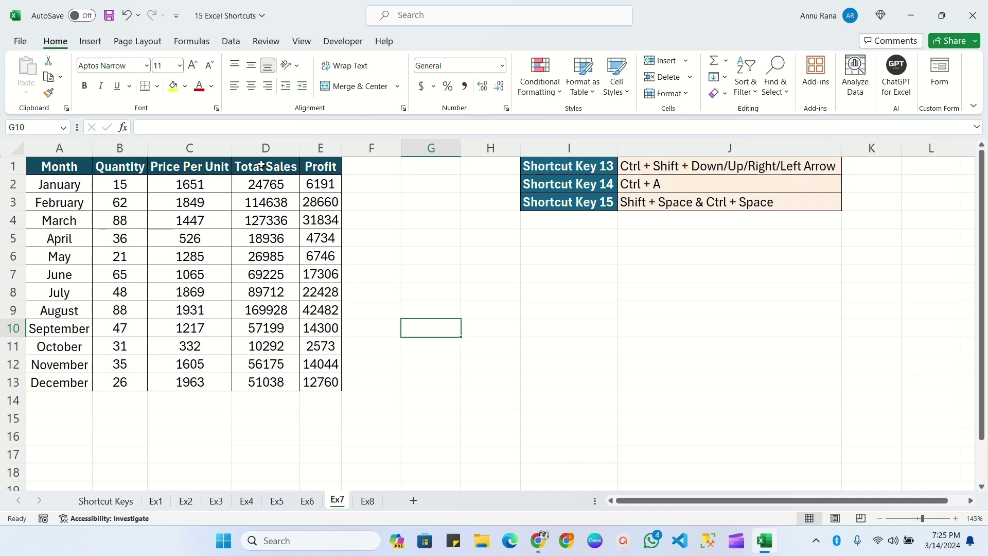
# Select the entire Total Sales column D starting from cell D9, and clear the selection
pyautogui.click(263, 285)
pyautogui.click(263, 366)
pyautogui.click(261, 417)
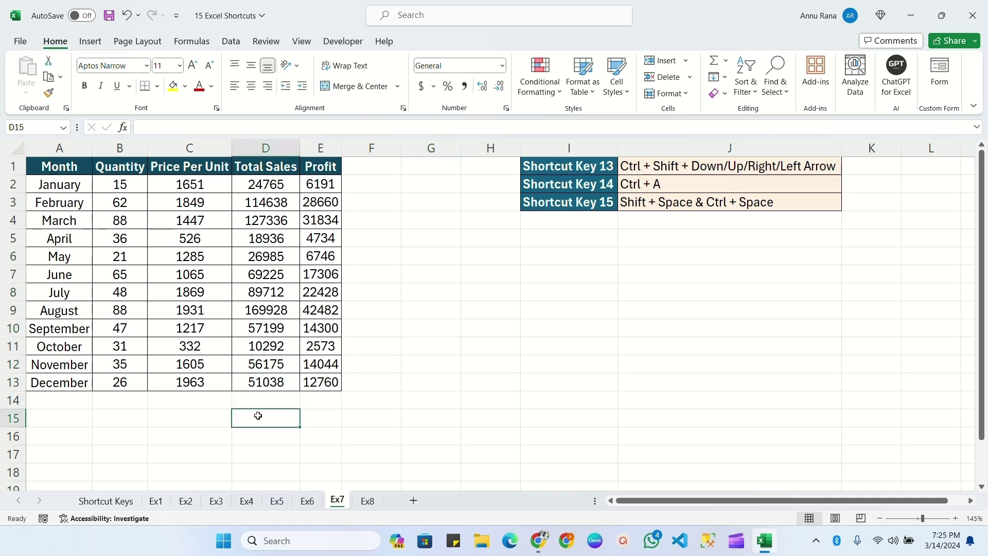
pyautogui.click(261, 436)
pyautogui.click(267, 350)
pyautogui.click(282, 310)
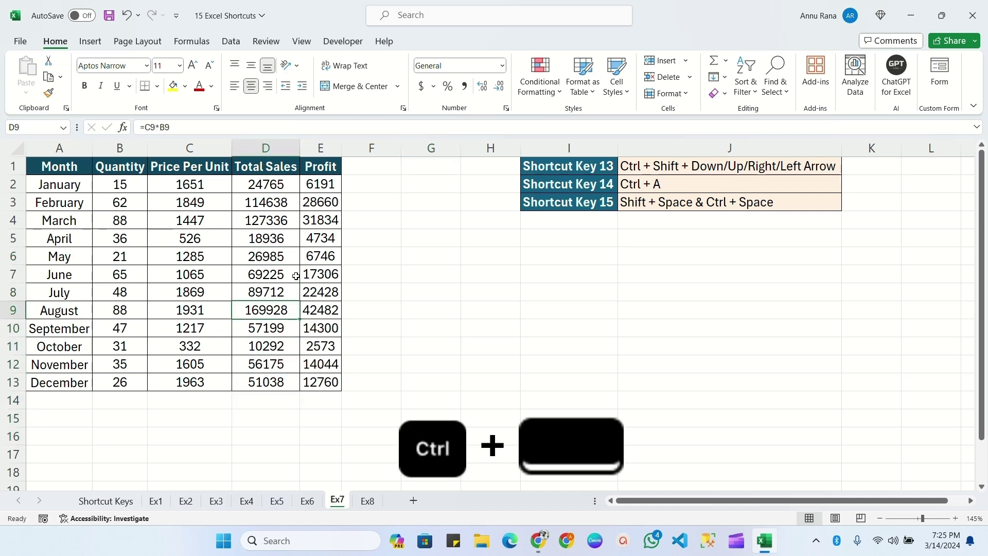
pyautogui.hotkey('ctrl', 'space')
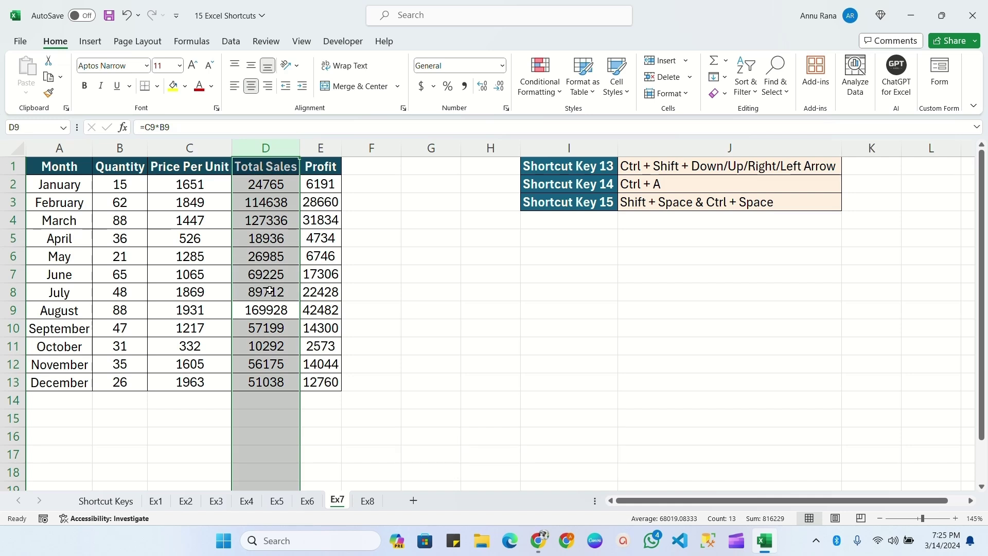
pyautogui.click(304, 273)
# Extend the June cells B7:D7 to select entire columns B to D, and clear the selection
pyautogui.moveTo(124, 278); pyautogui.dragTo(267, 275)
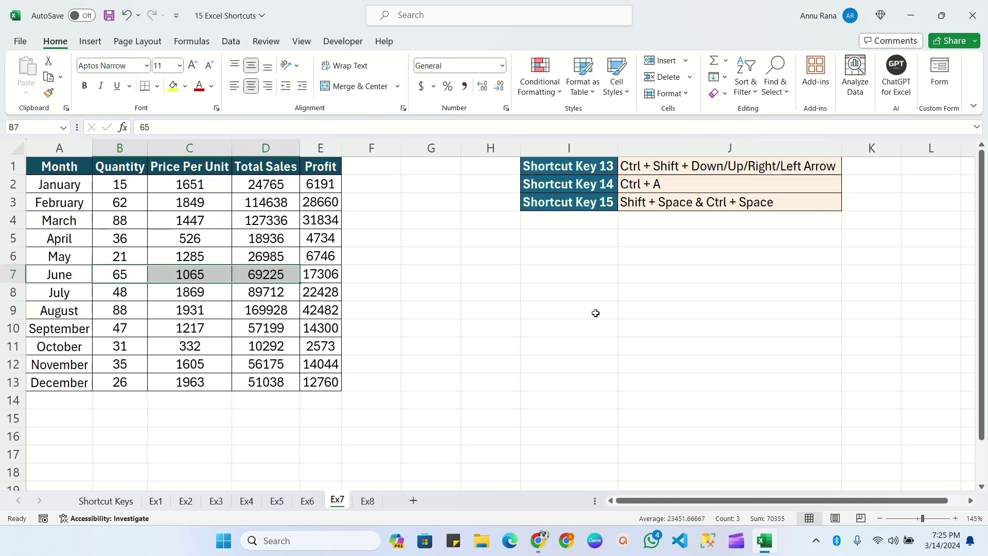
pyautogui.hotkey('ctrl', 'space')
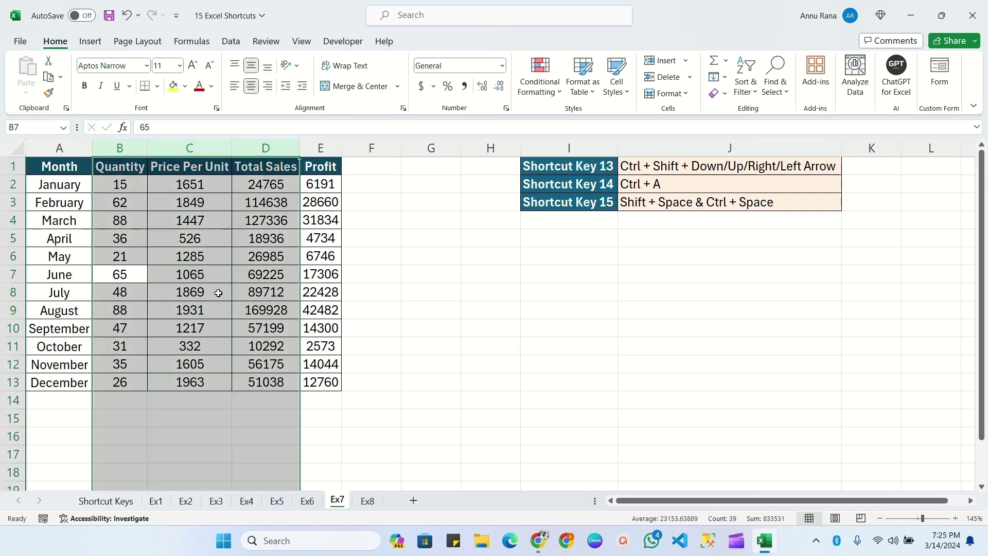
pyautogui.click(435, 303)
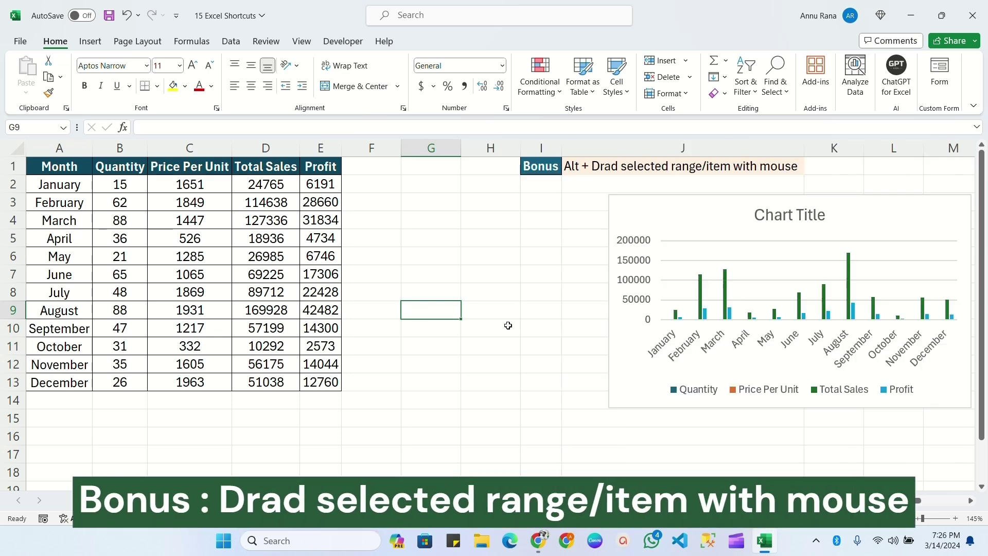
# Select the table A1:E13 on the Ex8 sheet, and shrink and reposition the chart below the Bonus note
pyautogui.click(513, 272)
pyautogui.click(297, 259)
pyautogui.moveTo(59, 167); pyautogui.dragTo(330, 383)
pyautogui.moveTo(693, 219); pyautogui.dragTo(582, 229)
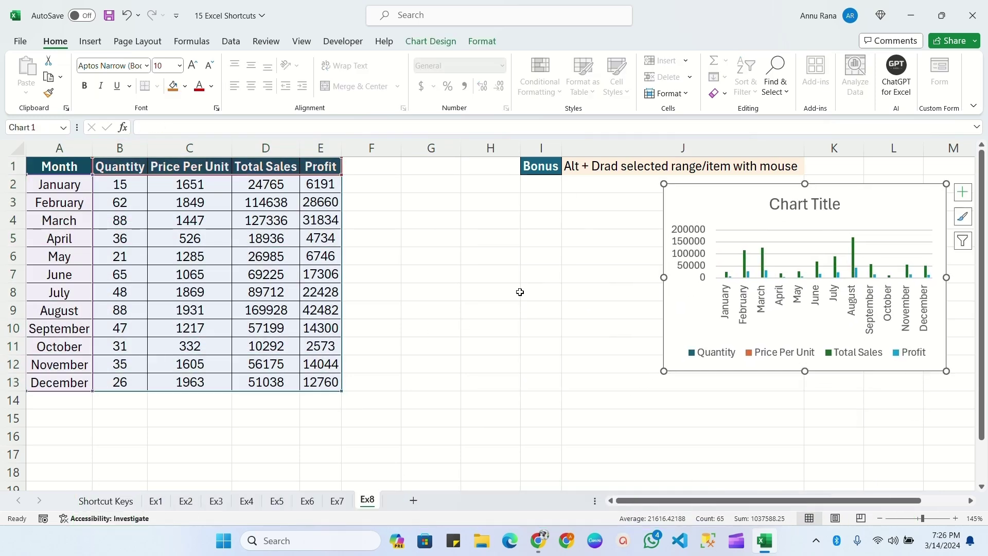
pyautogui.click(519, 292)
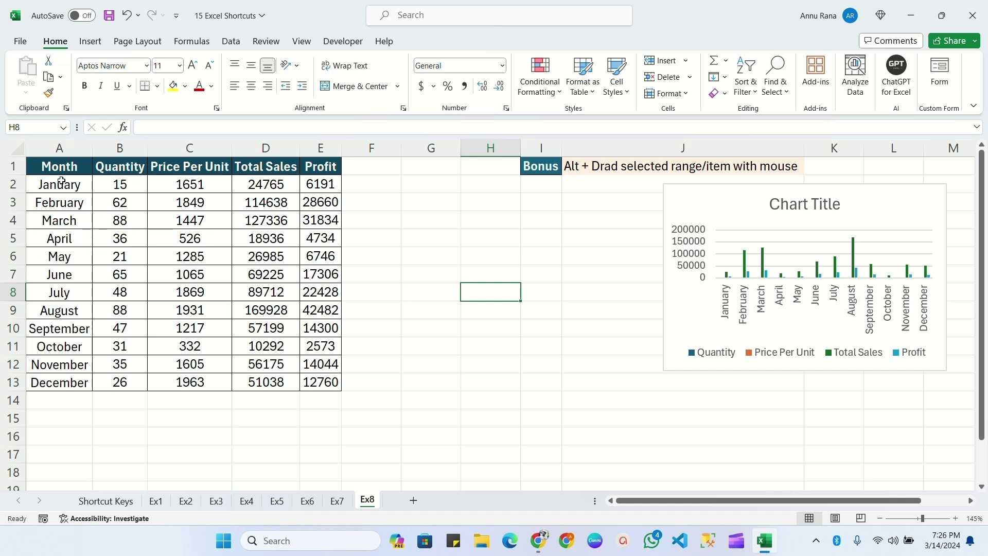
# Copy the range A1:D8 to F16:I23 and autofit columns H and I to their contents
pyautogui.moveTo(61, 166); pyautogui.dragTo(261, 291)
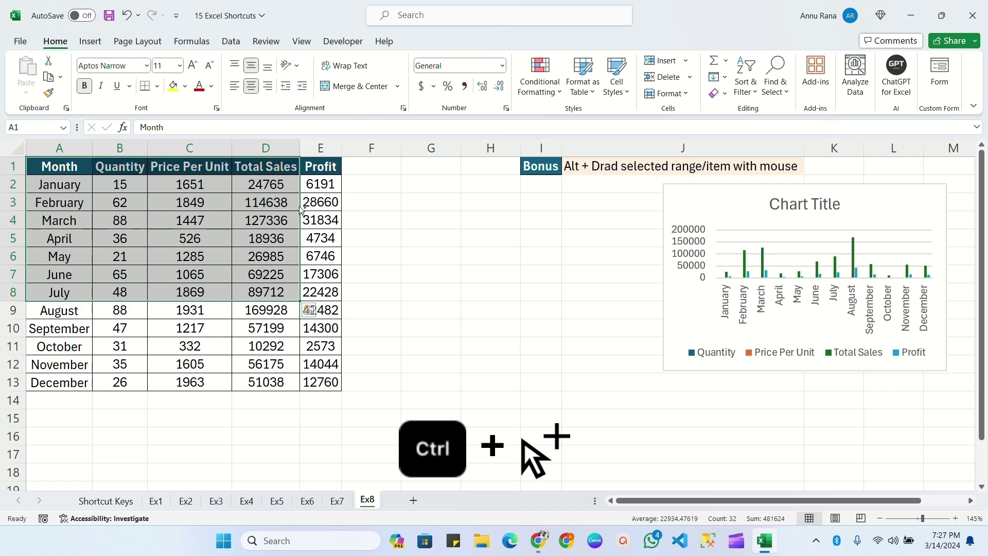
pyautogui.moveTo(302, 270); pyautogui.dragTo(532, 419)
pyautogui.moveTo(563, 152); pyautogui.dragTo(564, 153)
pyautogui.doubleClick(563, 152)
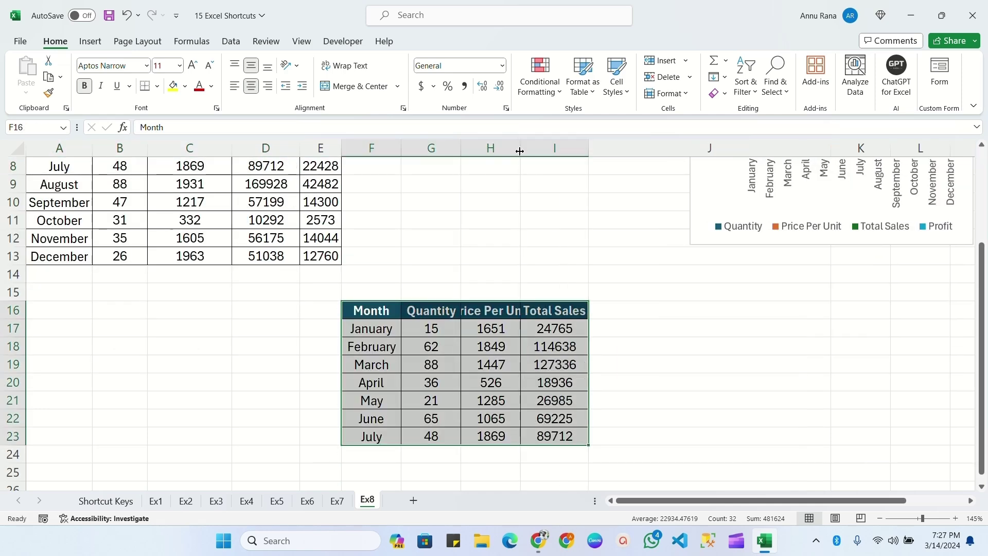
pyautogui.doubleClick(521, 152)
pyautogui.scroll(-1, 479, 339)
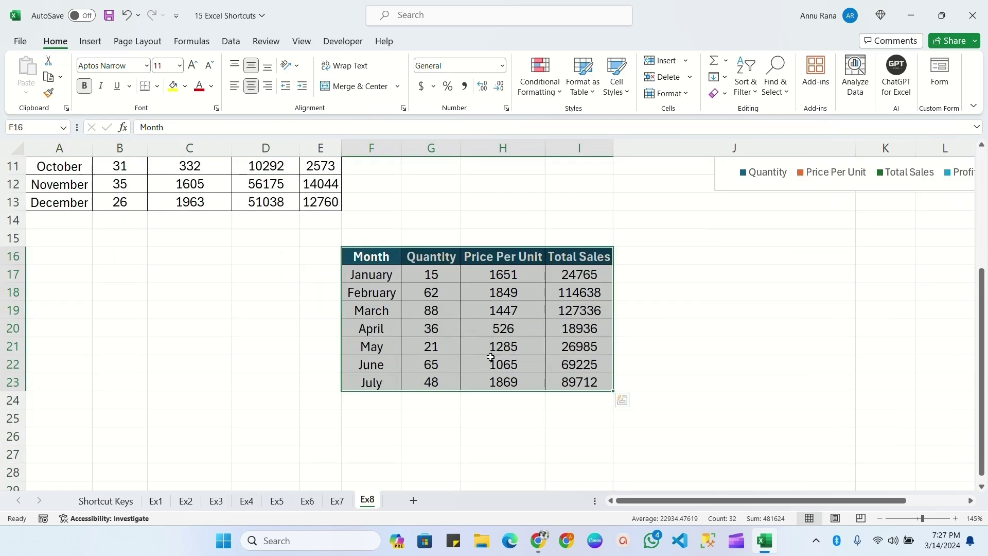
# Copy the August to December rows A9:E13 to A15:E19 below the table
pyautogui.scroll(4, 491, 357)
pyautogui.click(432, 256)
pyautogui.moveTo(52, 309); pyautogui.dragTo(323, 384)
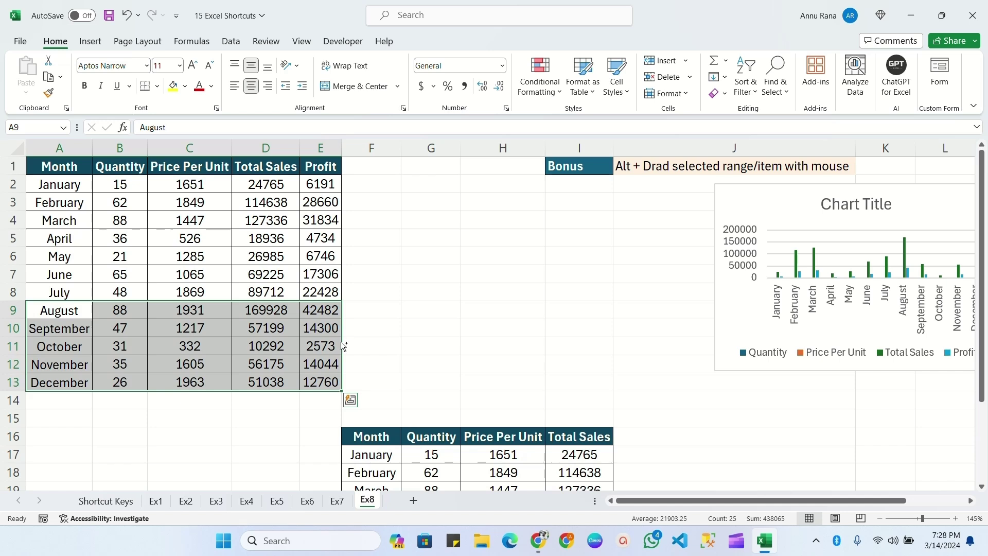
pyautogui.moveTo(344, 346); pyautogui.dragTo(261, 453)
pyautogui.moveTo(261, 453); pyautogui.dragTo(261, 453)
pyautogui.scroll(-3, 199, 340)
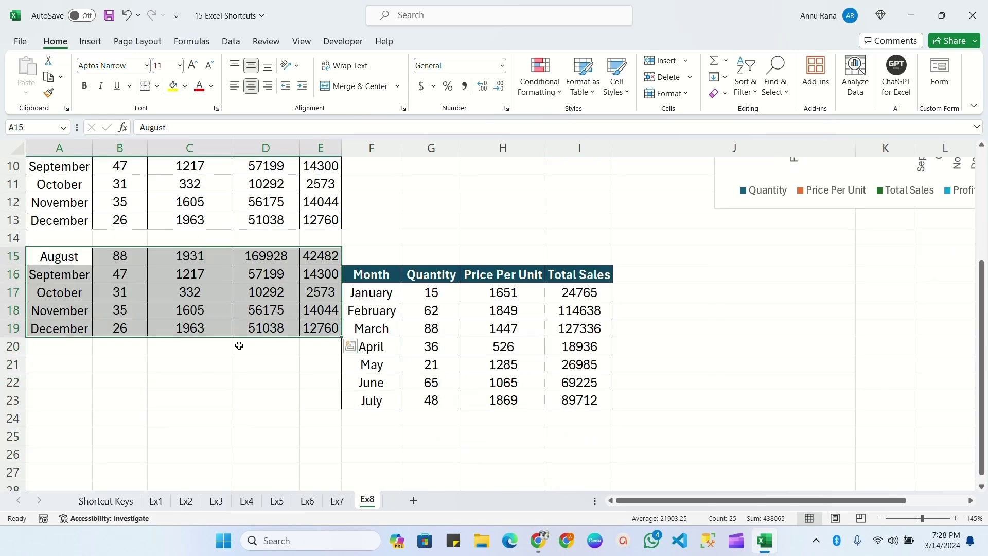
# Move the chart beside the data table and duplicate it, undoing the last move of the copy
pyautogui.scroll(3, 237, 345)
pyautogui.moveTo(927, 202); pyautogui.dragTo(573, 206)
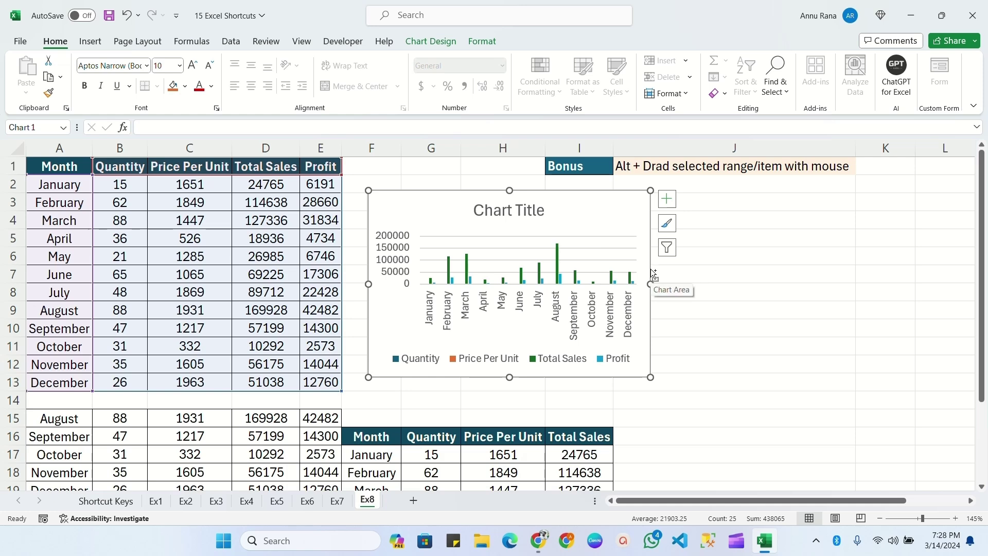
pyautogui.moveTo(654, 276); pyautogui.dragTo(875, 314)
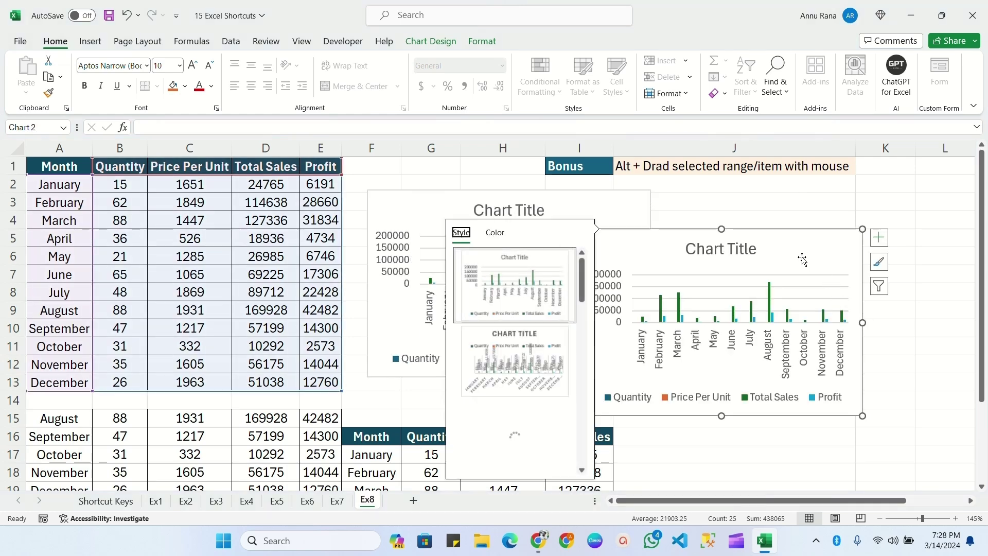
pyautogui.hotkey('ctrl', 'z')
pyautogui.click(798, 256)
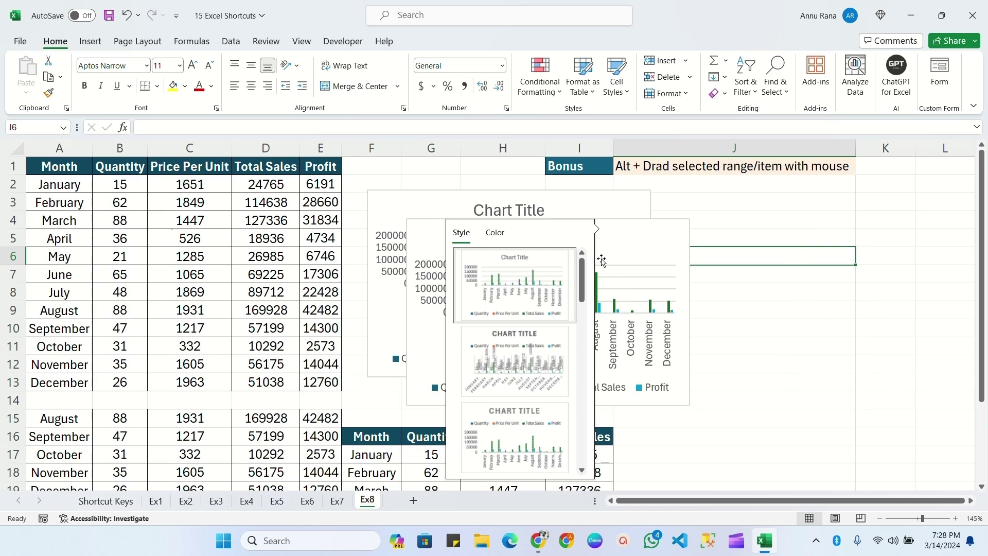
# Draw an oval shape about 2.06" wide and 0.74" high below the Bonus note, across columns J and K
pyautogui.click(90, 41)
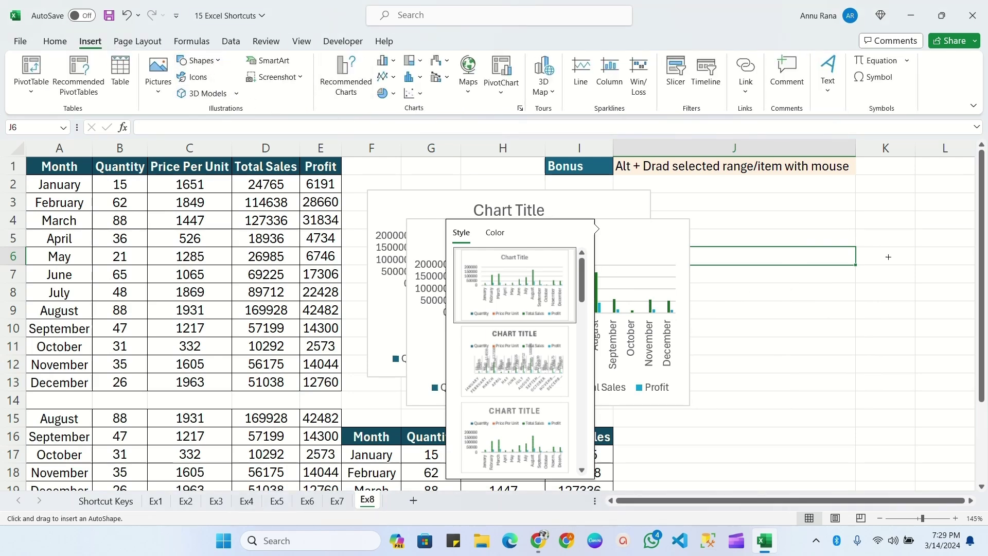
pyautogui.moveTo(738, 194); pyautogui.dragTo(925, 262)
pyautogui.click(834, 329)
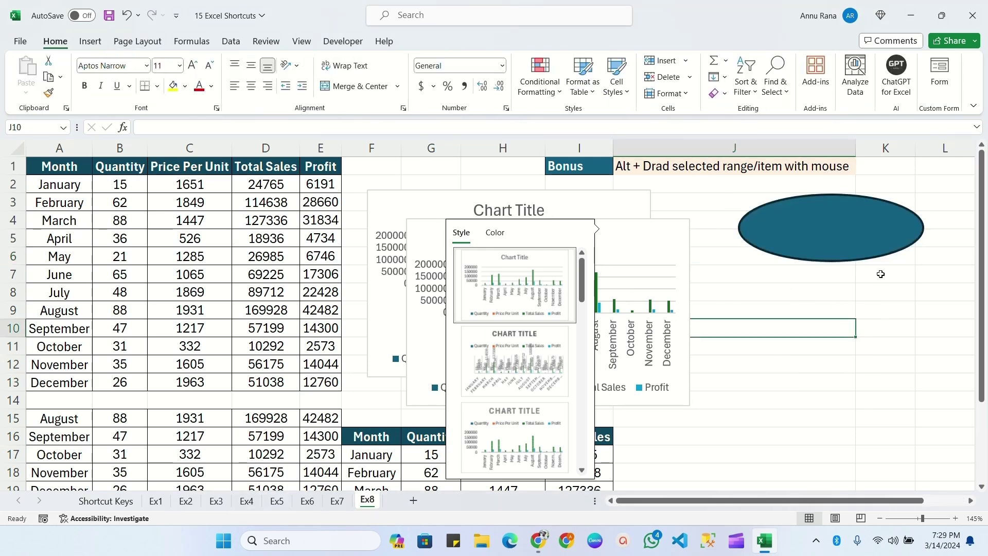
# Duplicate the oval twice, placing the copies one below the other beneath the original
pyautogui.click(834, 238)
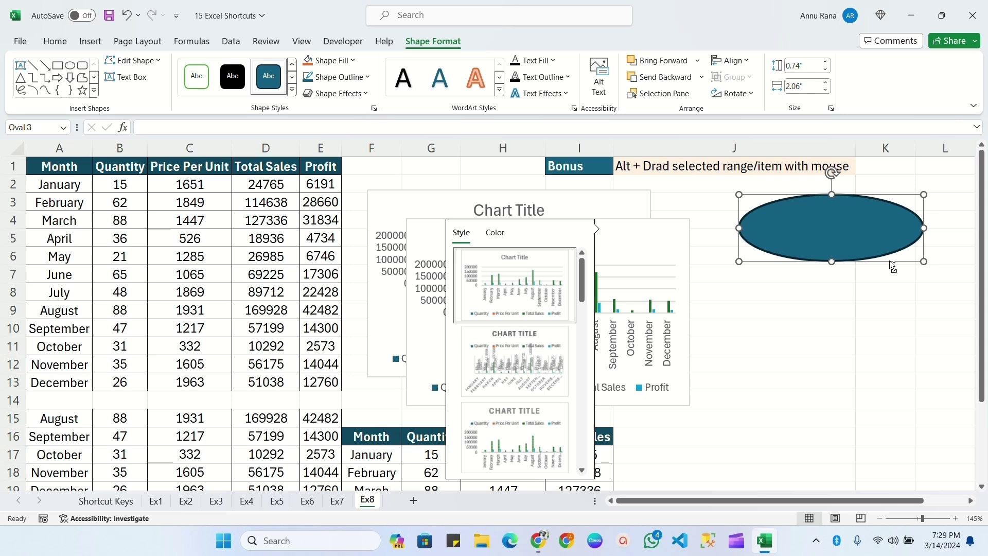
pyautogui.moveTo(890, 264); pyautogui.dragTo(897, 452)
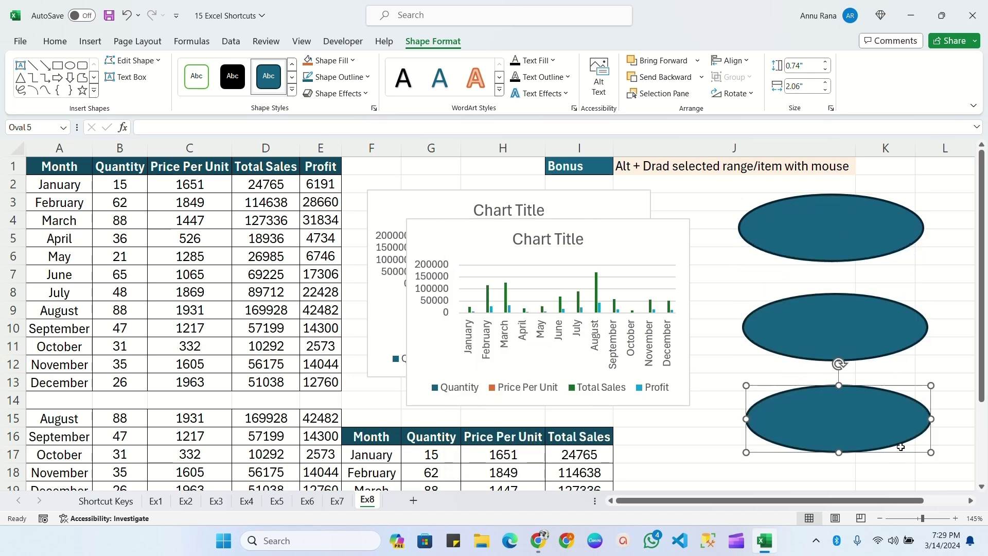